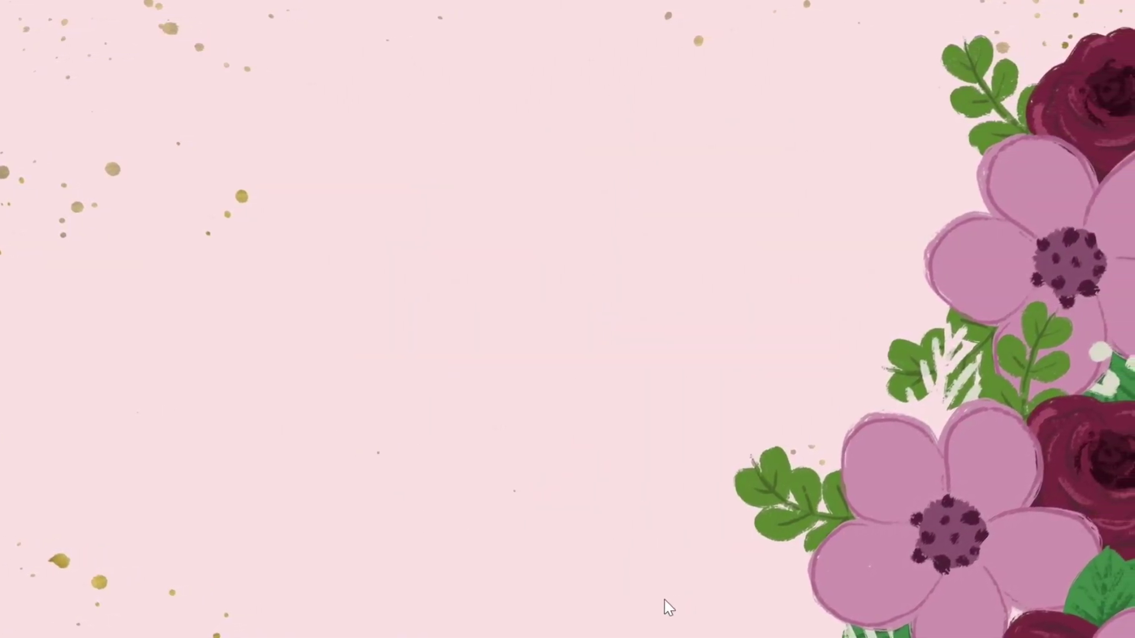
# - Bring the Papershire group page back in Chrome and open its Photos section
pyautogui.click(238, 621)
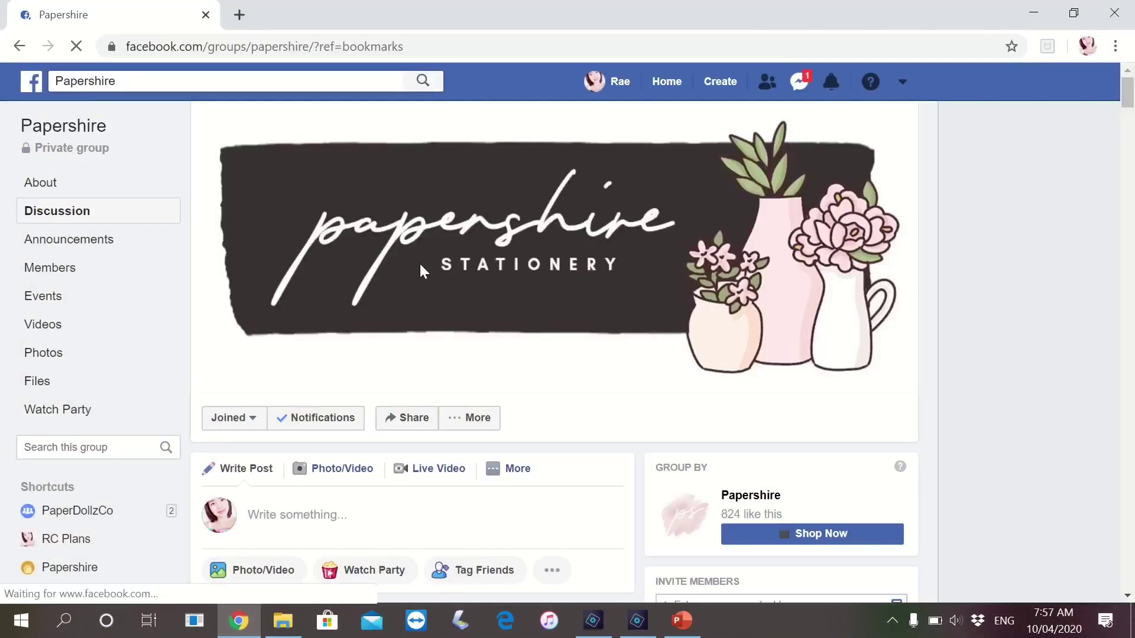
pyautogui.scroll(-5, 213, 171)
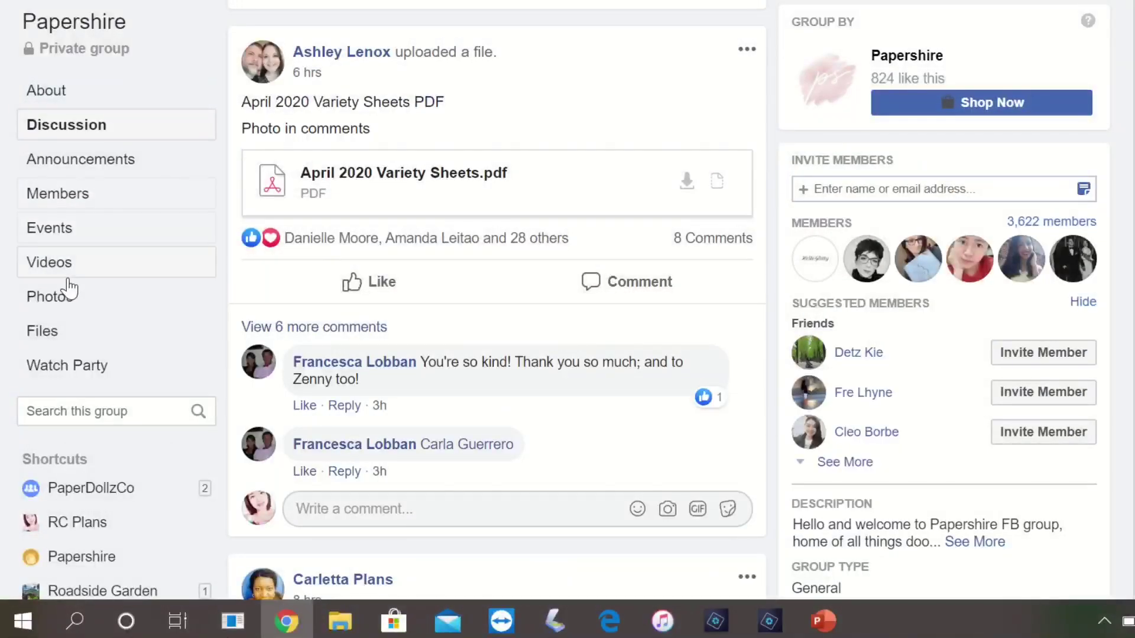
pyautogui.click(71, 307)
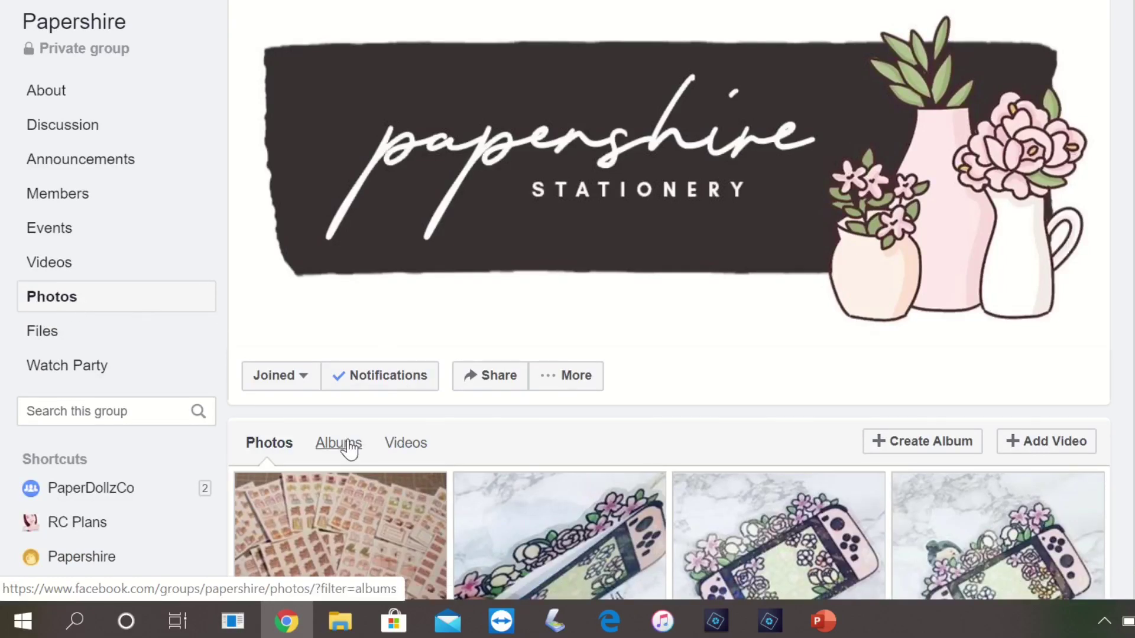
# - Switch to the group's Albums and scroll through the monthly freebie printable albums
pyautogui.click(347, 447)
pyautogui.scroll(-5, 635, 310)
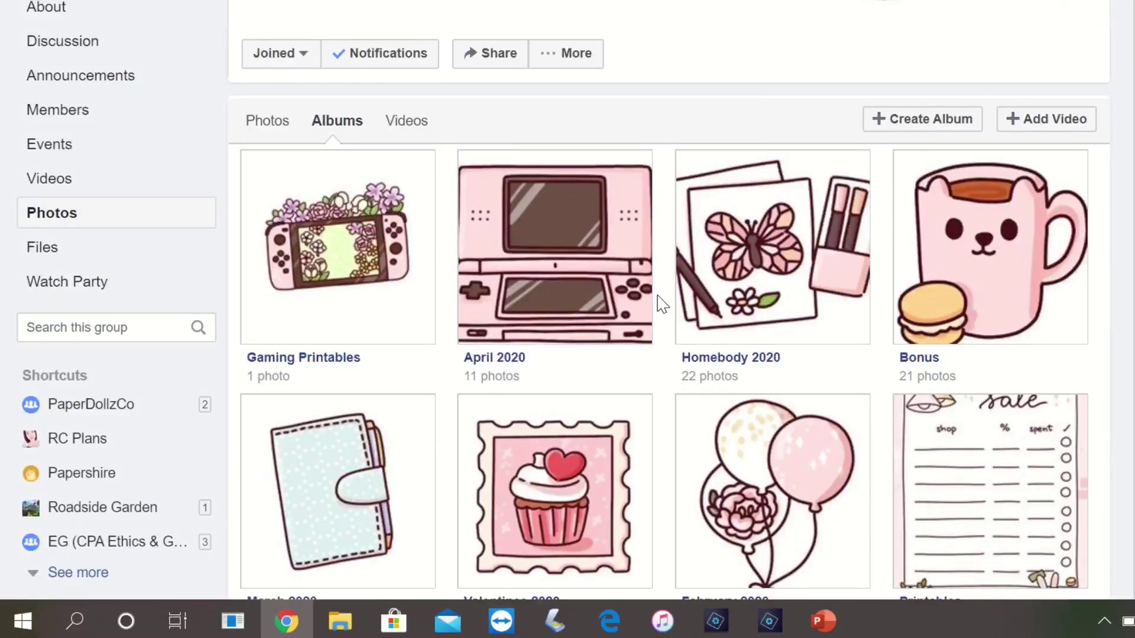
pyautogui.scroll(-2, 655, 296)
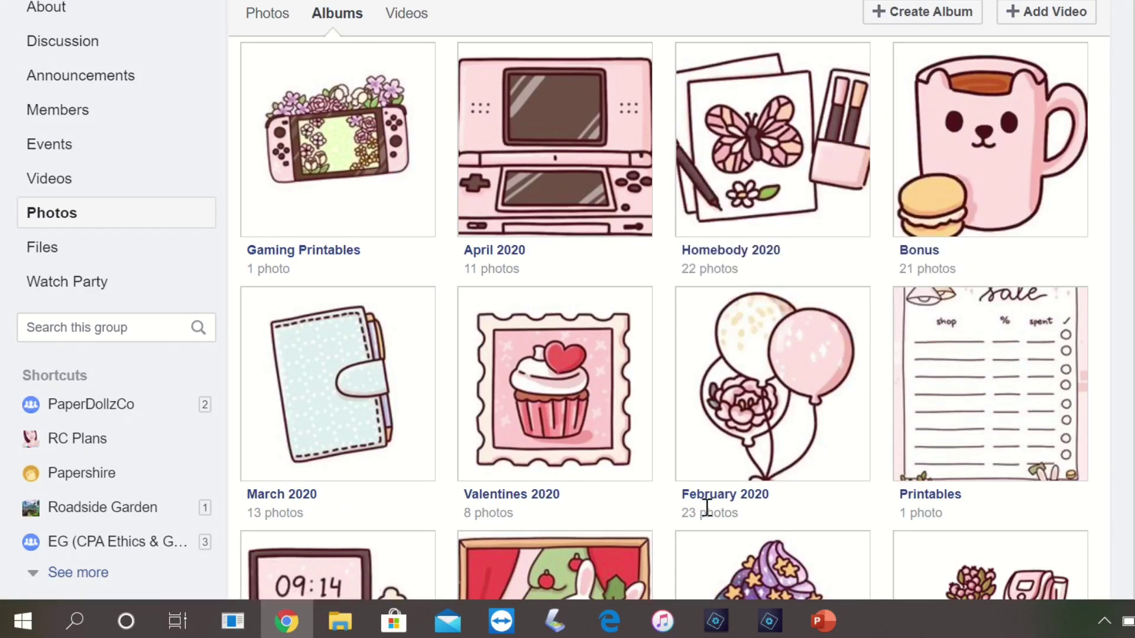
pyautogui.scroll(-3, 926, 508)
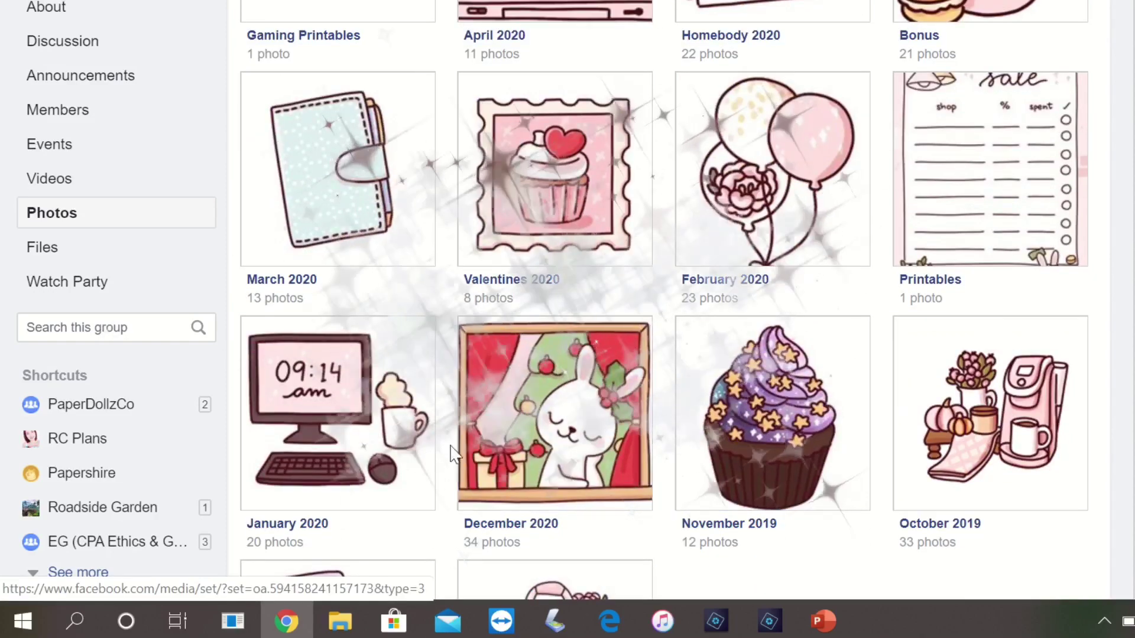
pyautogui.scroll(-3, 451, 451)
pyautogui.scroll(-2, 693, 498)
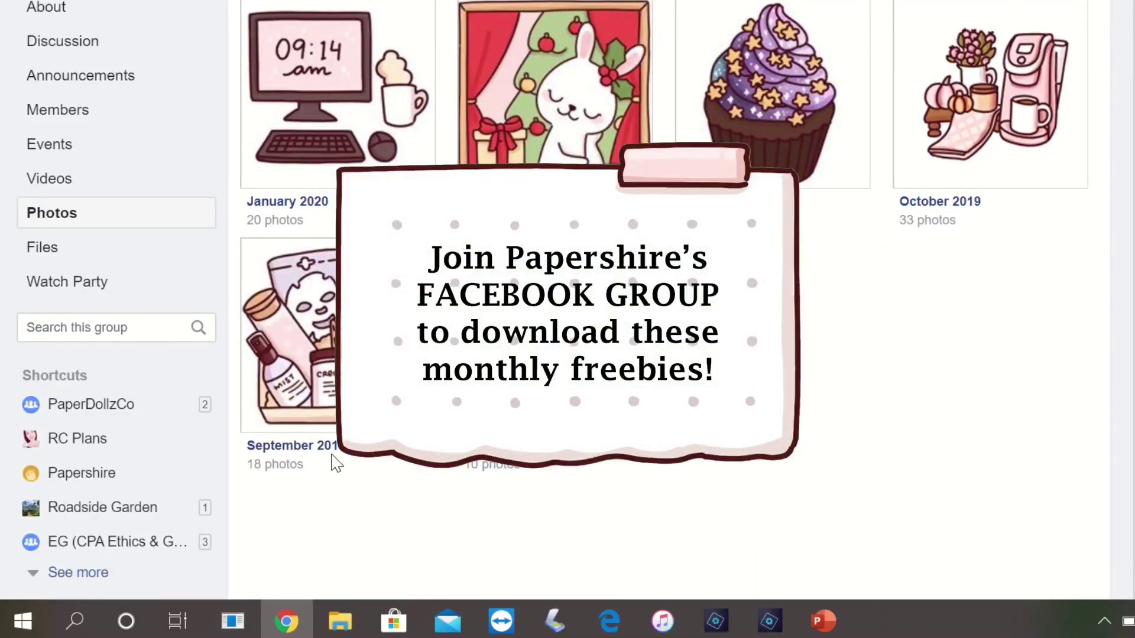
pyautogui.scroll(5, 335, 463)
pyautogui.scroll(5, 367, 414)
pyautogui.scroll(5, 396, 372)
pyautogui.scroll(3, 420, 339)
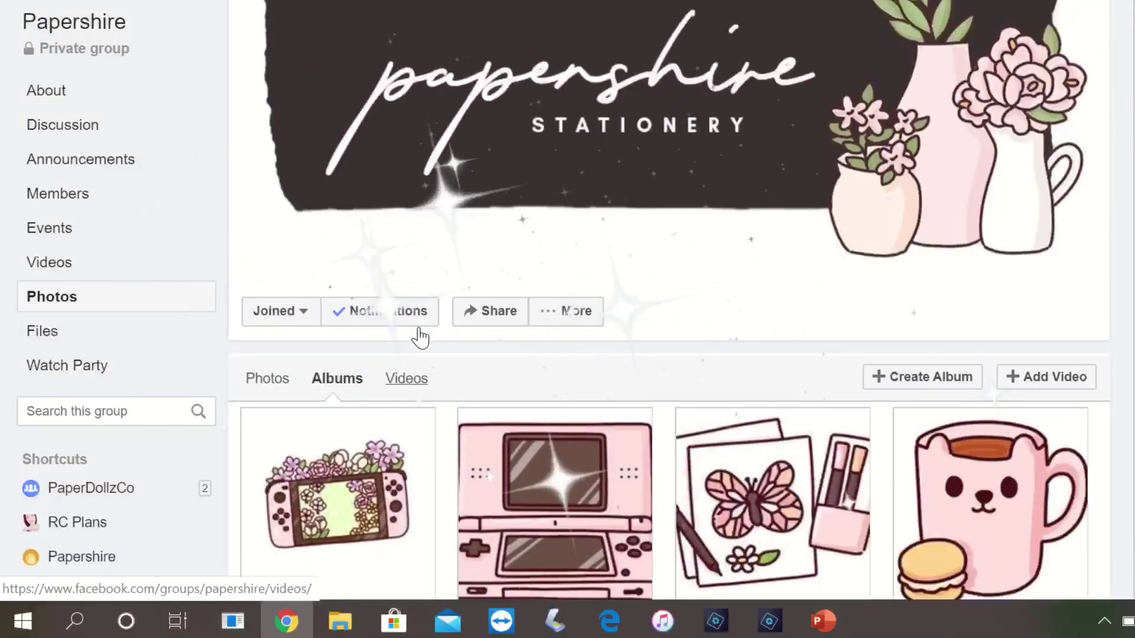
pyautogui.scroll(1, 425, 328)
pyautogui.scroll(-5, 827, 452)
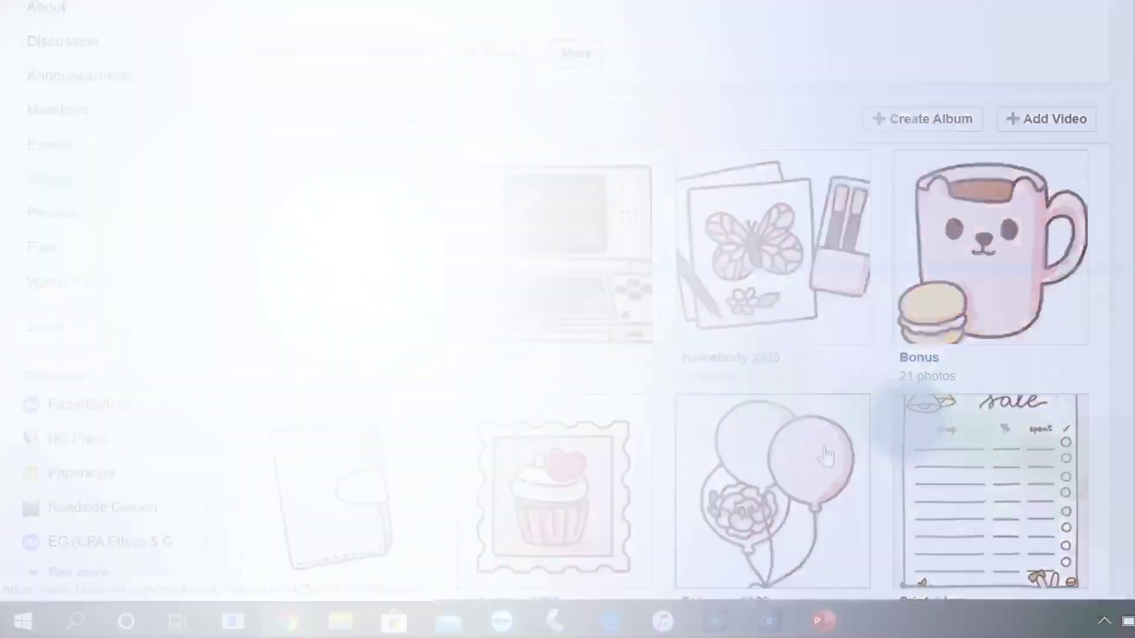
# - Open the Homebody 2020 album and scroll through its homebody sticker illustrations
pyautogui.click(757, 358)
pyautogui.scroll(-5, 757, 364)
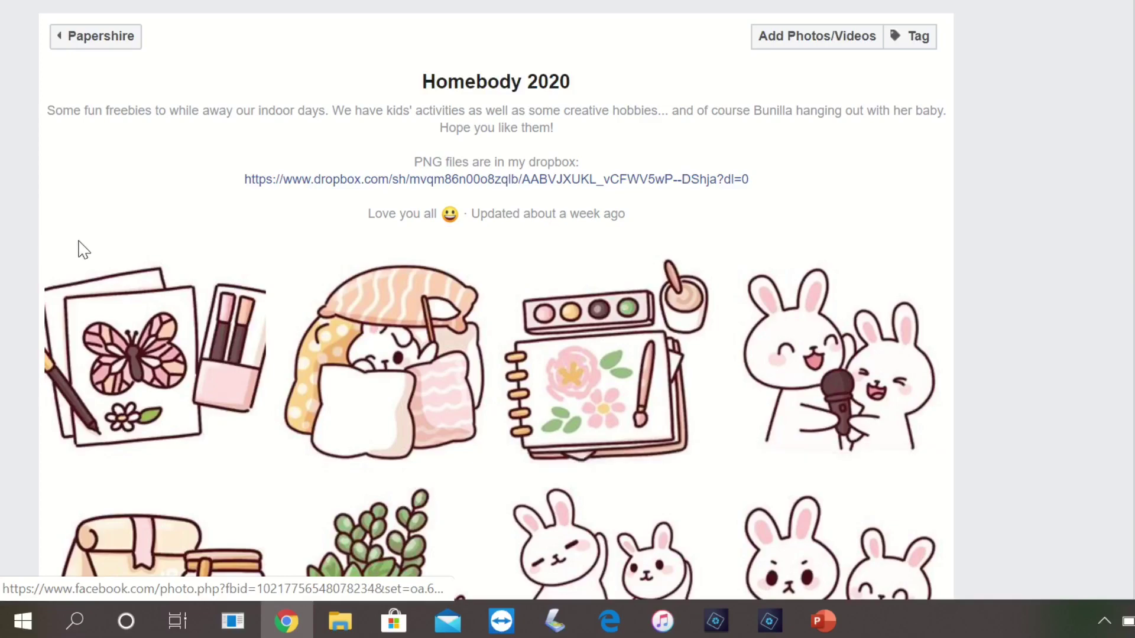
pyautogui.scroll(-2, 107, 245)
pyautogui.scroll(-2, 123, 237)
pyautogui.scroll(-2, 123, 237)
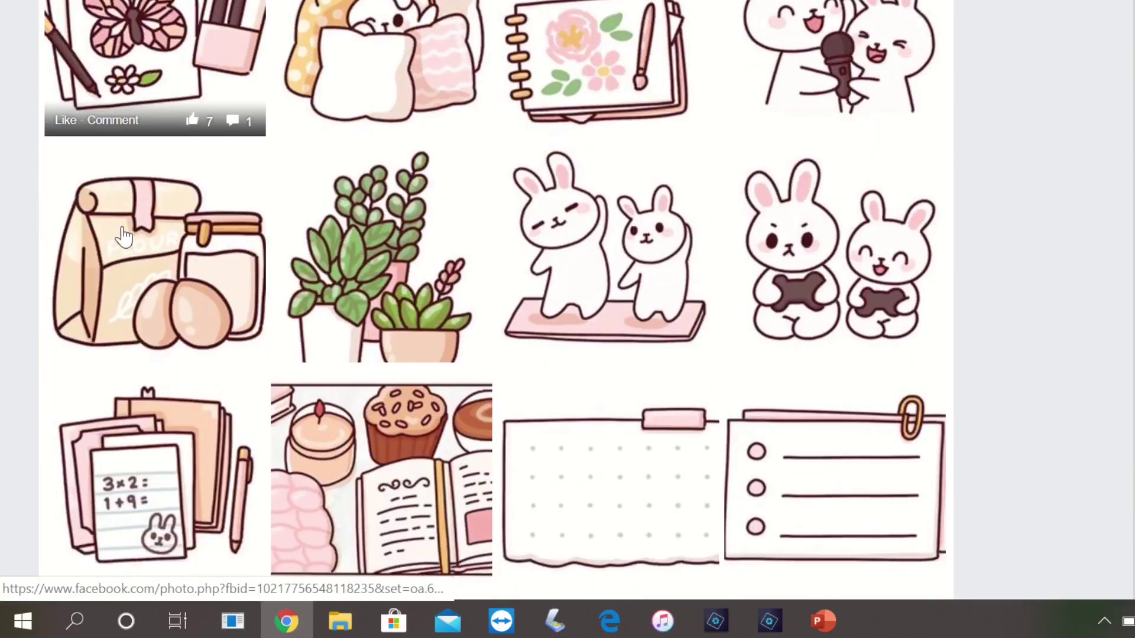
pyautogui.scroll(-2, 123, 237)
pyautogui.scroll(-1, 123, 237)
pyautogui.scroll(-3, 123, 236)
pyautogui.scroll(-2, 123, 236)
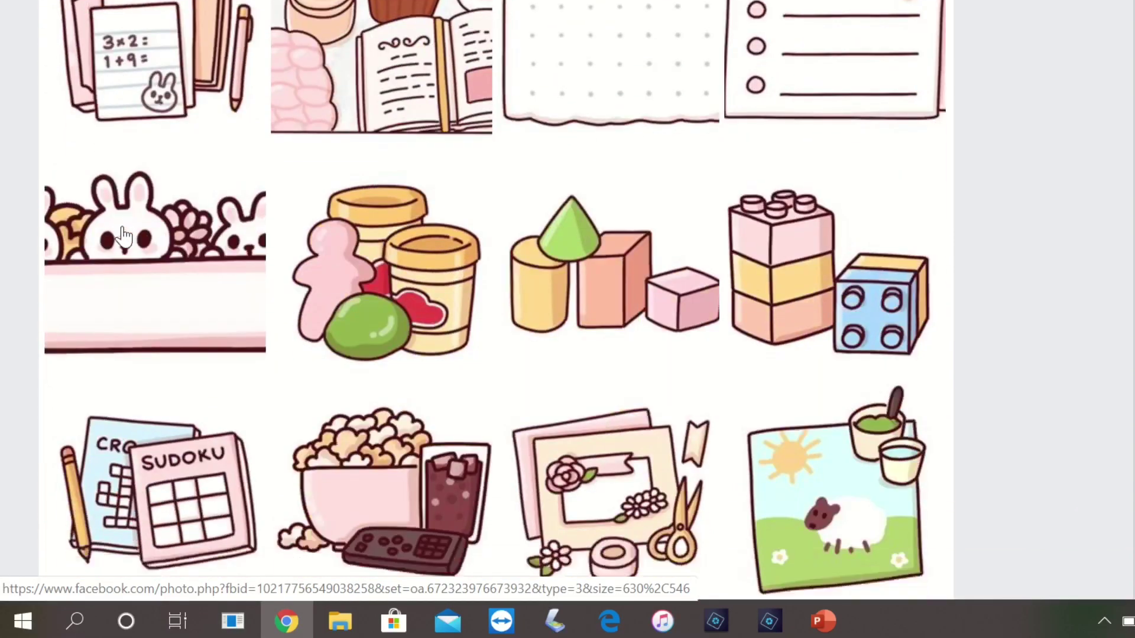
pyautogui.scroll(-1, 122, 236)
pyautogui.scroll(-2, 123, 236)
pyautogui.scroll(-3, 123, 237)
pyautogui.scroll(-1, 123, 237)
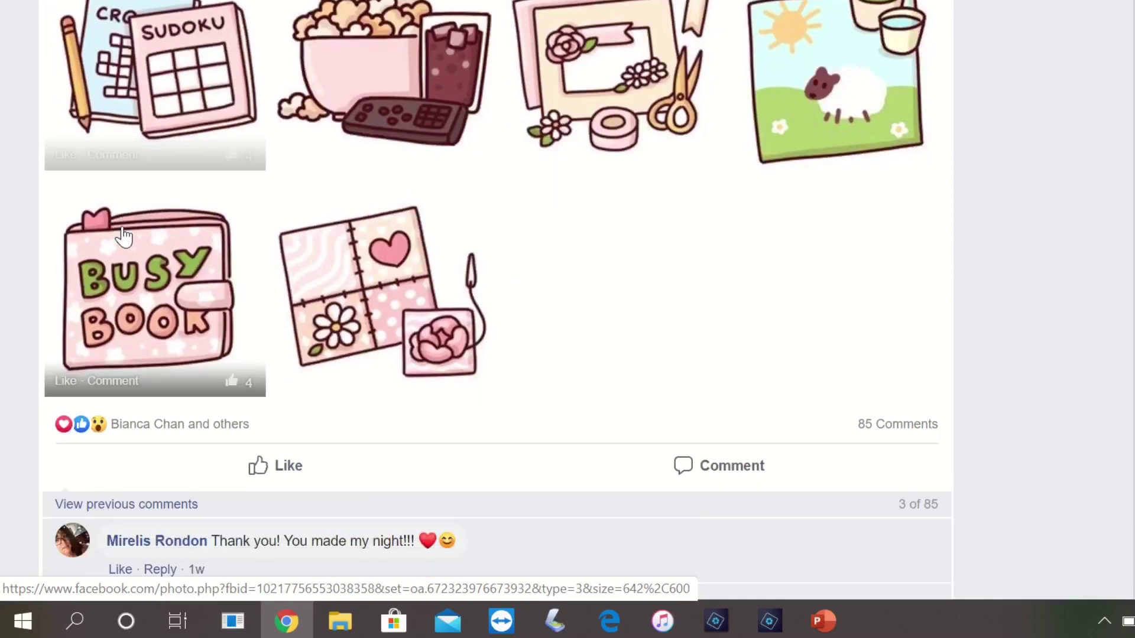
pyautogui.scroll(-1, 123, 236)
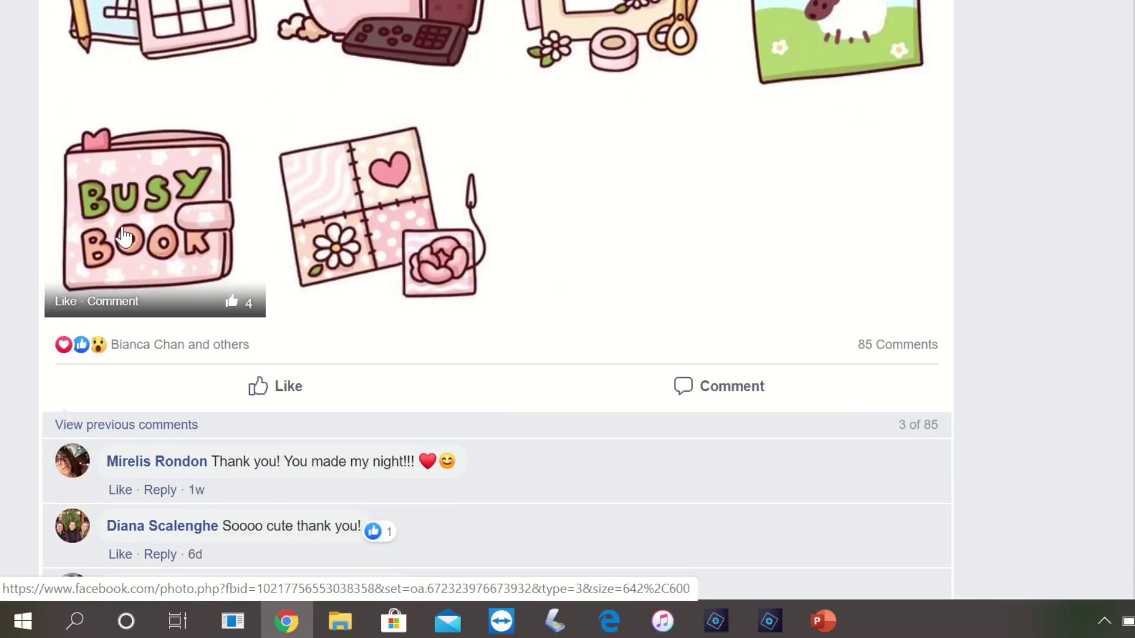
pyautogui.scroll(3, 123, 237)
pyautogui.scroll(2, 123, 236)
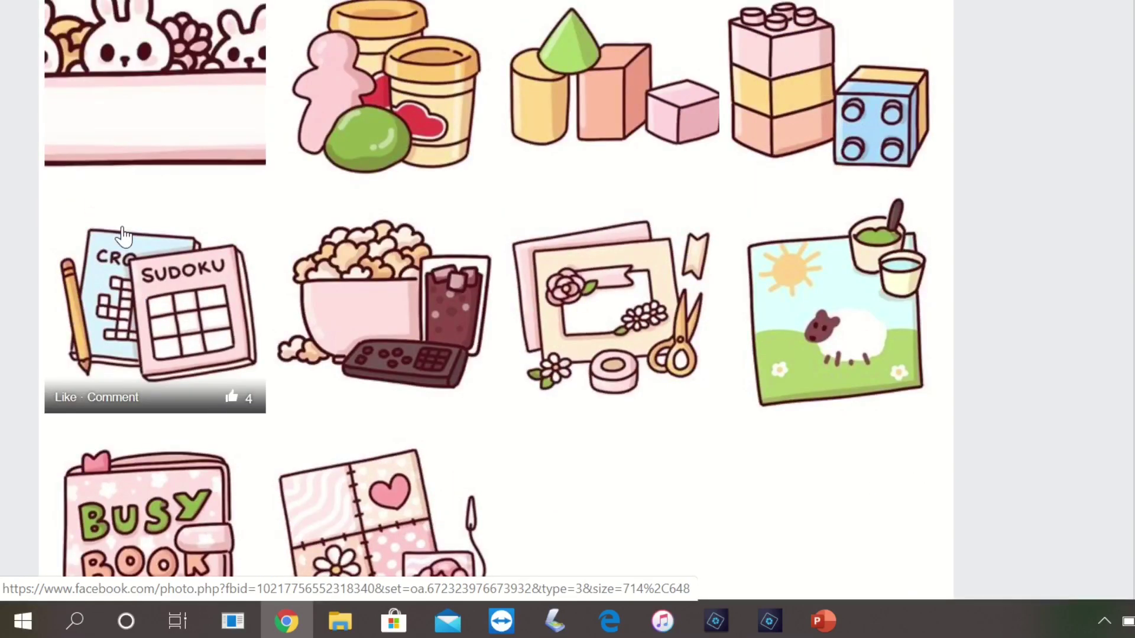
pyautogui.scroll(2, 123, 237)
pyautogui.scroll(6, 119, 237)
pyautogui.scroll(2, 374, 121)
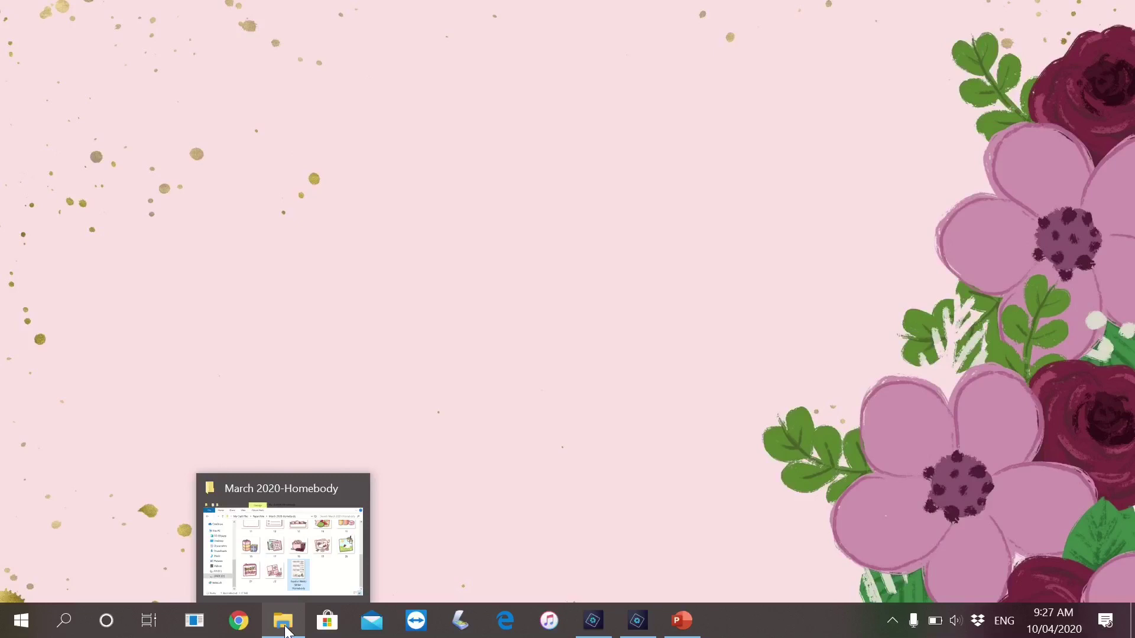
pyautogui.moveTo(593, 621)
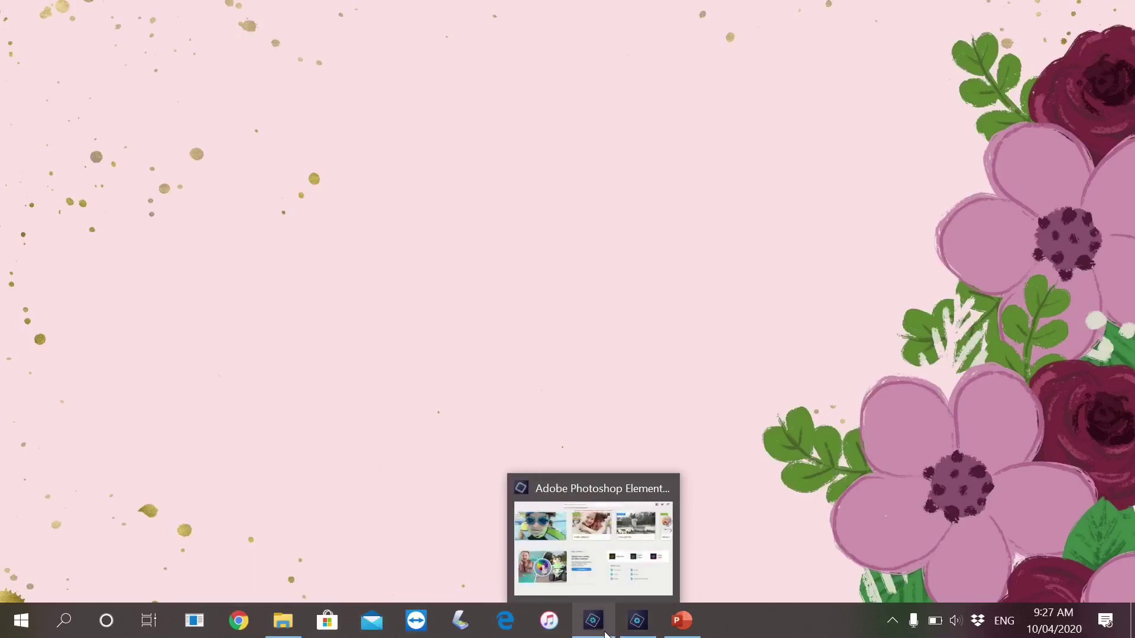
# - Restore Photoshop Elements, preview the bunny banner 13.png, and return to the Hobo Weeks page
pyautogui.click(634, 633)
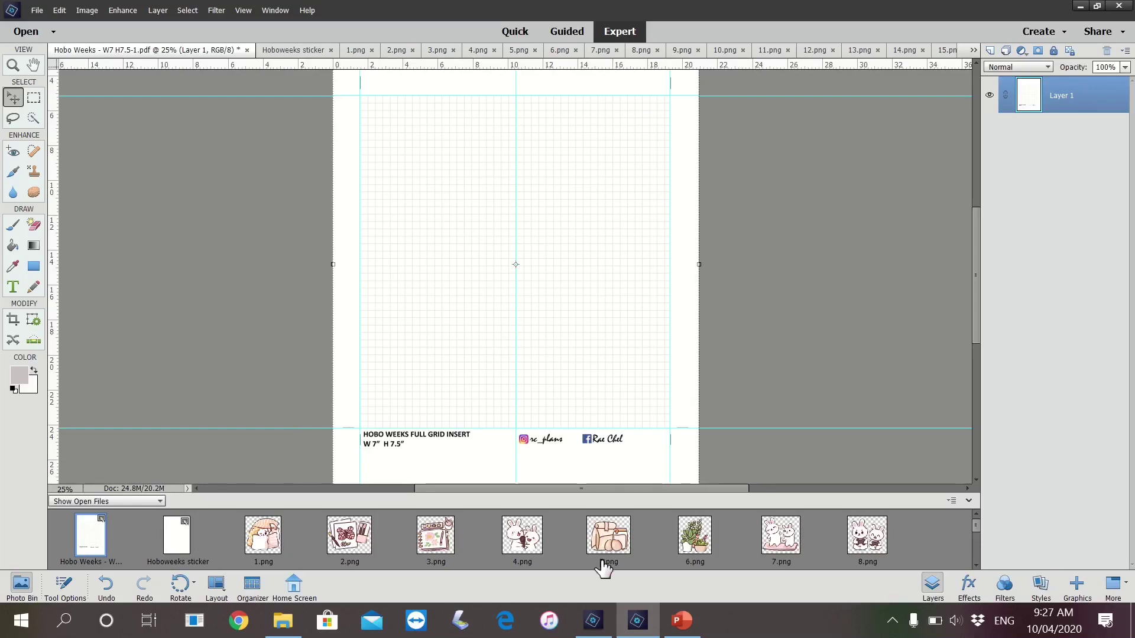
pyautogui.scroll(-2, 852, 552)
pyautogui.scroll(-2, 852, 553)
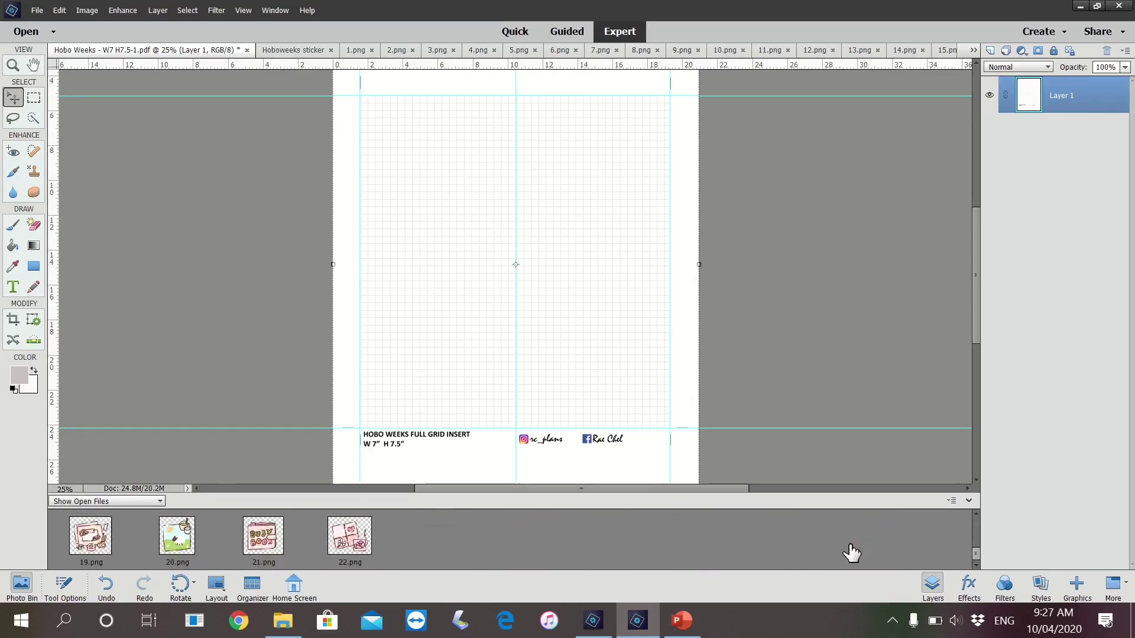
pyautogui.scroll(2, 851, 553)
pyautogui.scroll(1, 851, 552)
pyautogui.scroll(1, 851, 553)
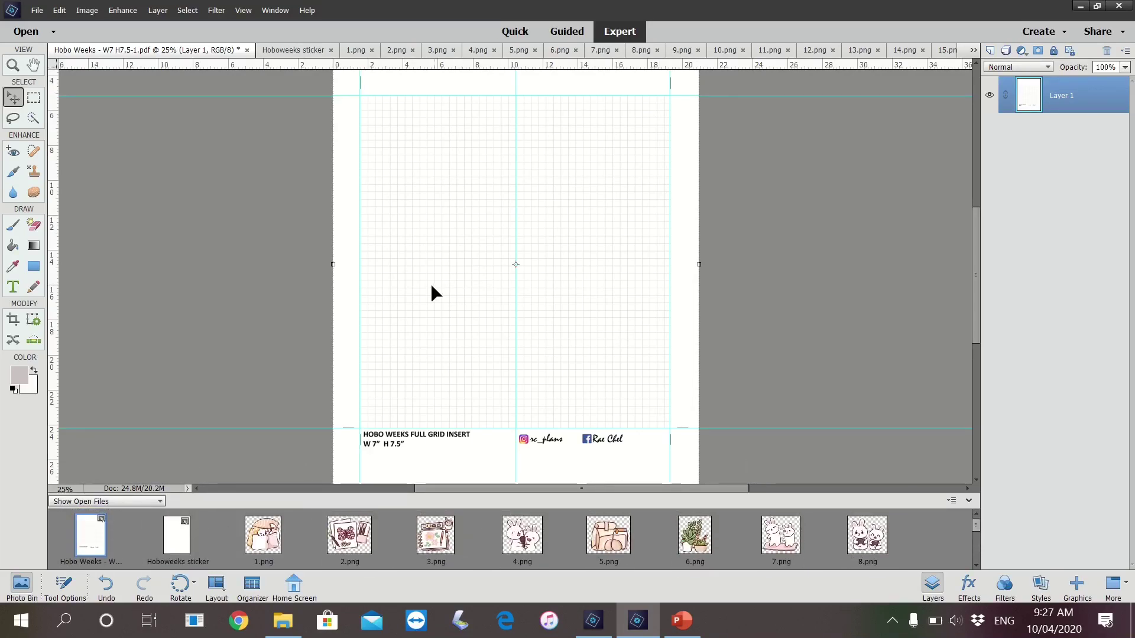
pyautogui.scroll(-2, 828, 550)
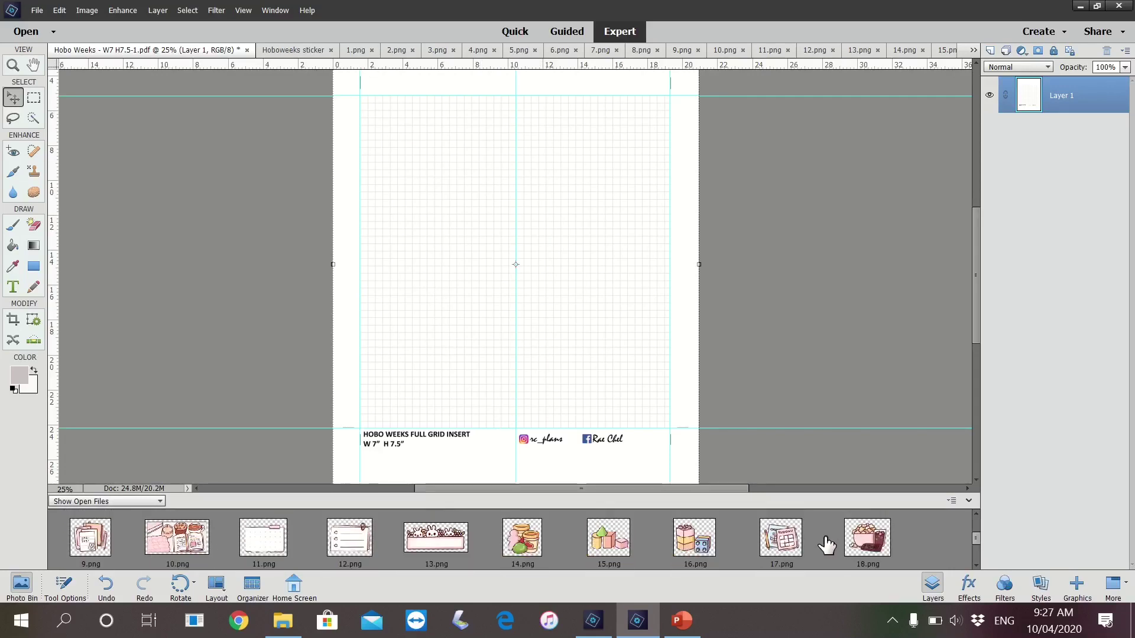
pyautogui.click(456, 542)
pyautogui.scroll(2, 213, 560)
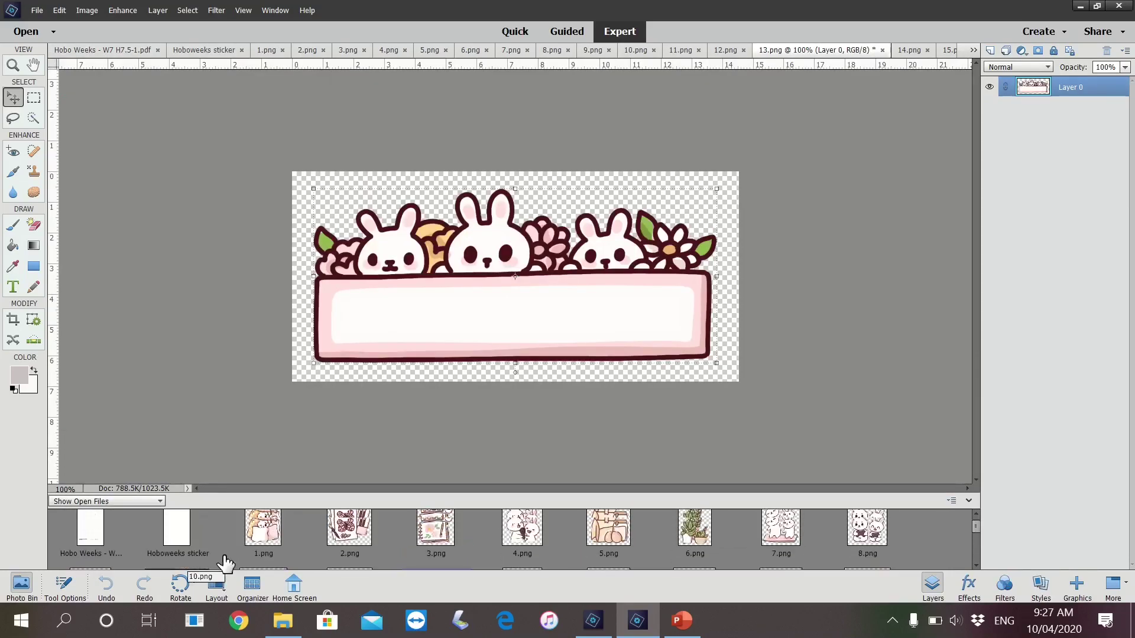
pyautogui.click(115, 549)
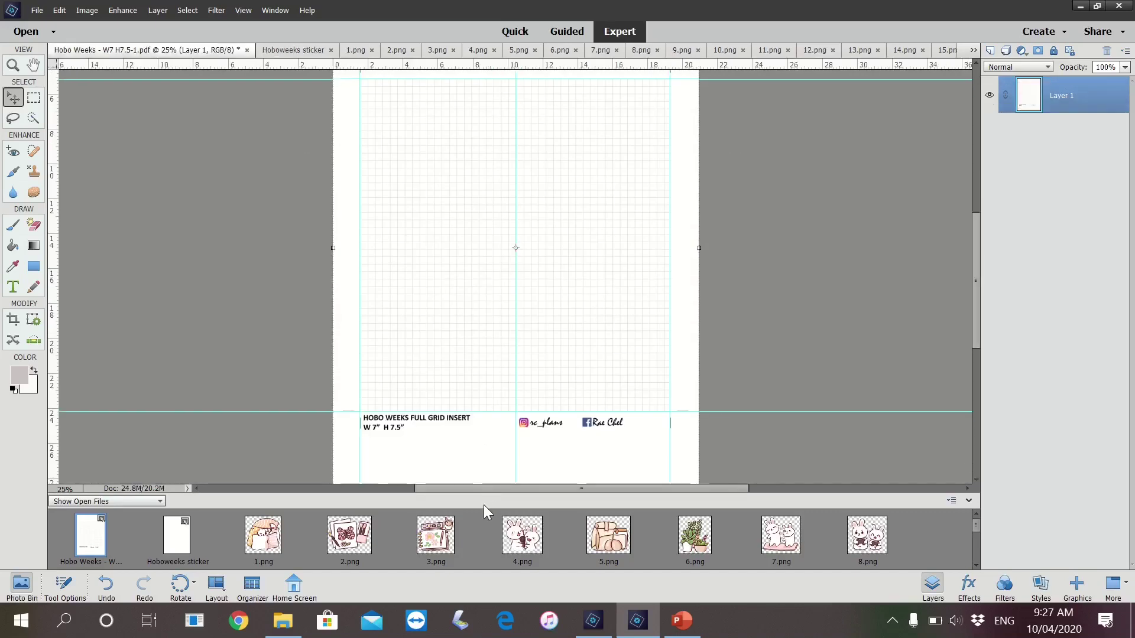
# - Drag the 13.png bunny banner and 11.png dotted note card onto the Hobo Weeks canvas
pyautogui.moveTo(443, 535); pyautogui.dragTo(431, 294)
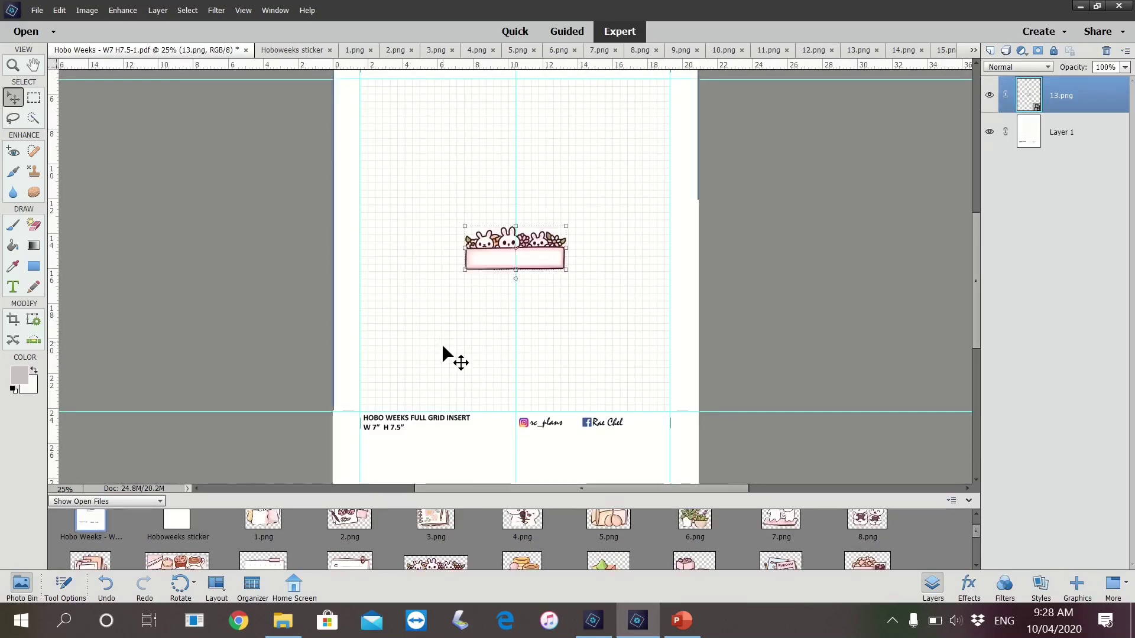
pyautogui.scroll(-1, 451, 355)
pyautogui.scroll(-1, 297, 537)
pyautogui.moveTo(278, 529); pyautogui.dragTo(570, 266)
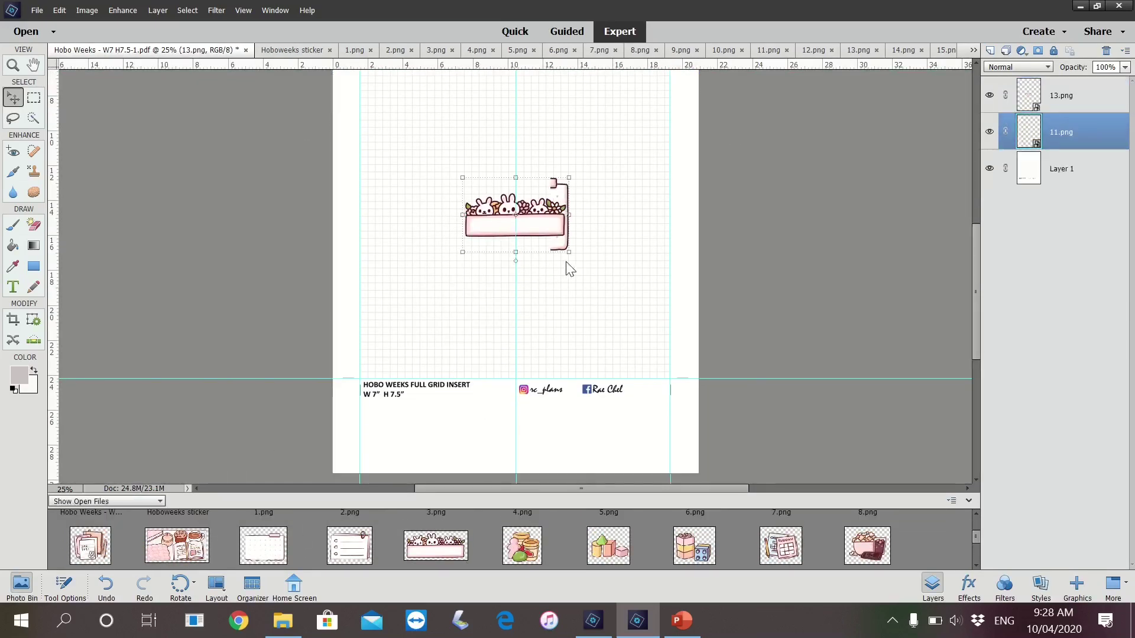
pyautogui.moveTo(486, 191); pyautogui.dragTo(392, 154)
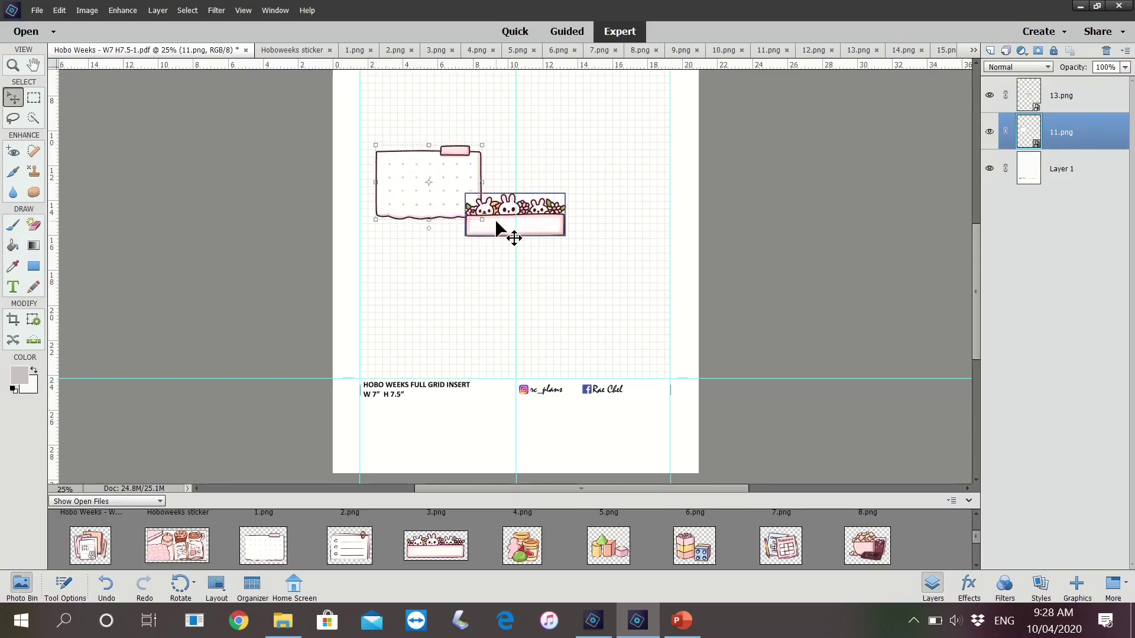
# - Move the bunny banner above the dotted note card and shrink the card to fit beneath it
pyautogui.moveTo(498, 227); pyautogui.dragTo(412, 138)
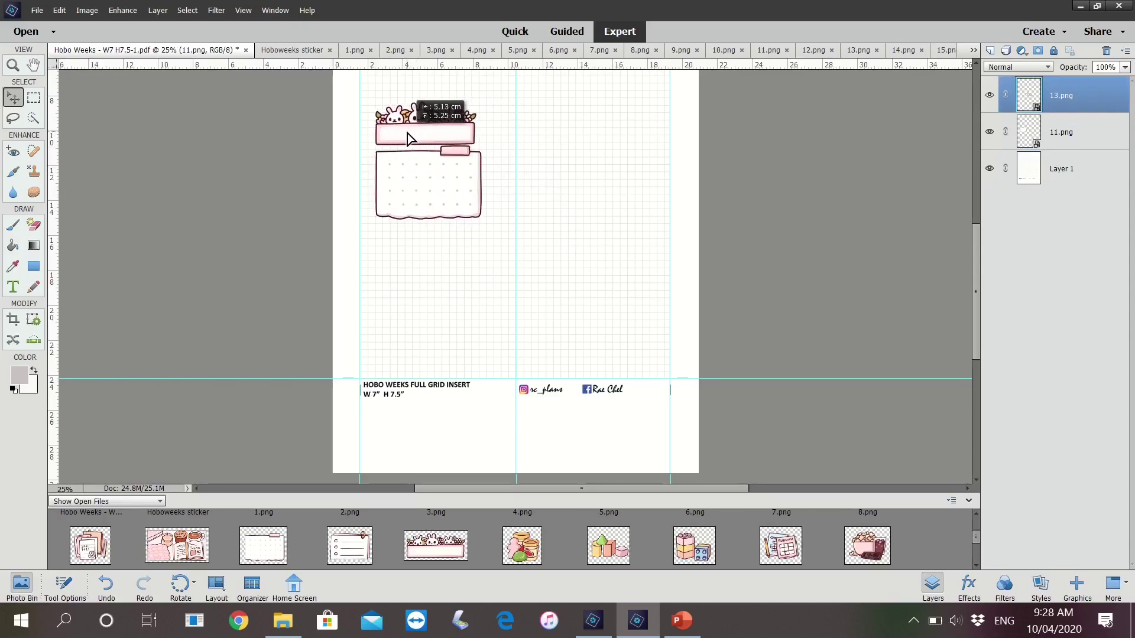
pyautogui.click(478, 217)
pyautogui.moveTo(480, 218); pyautogui.dragTo(415, 192)
pyautogui.click(426, 231)
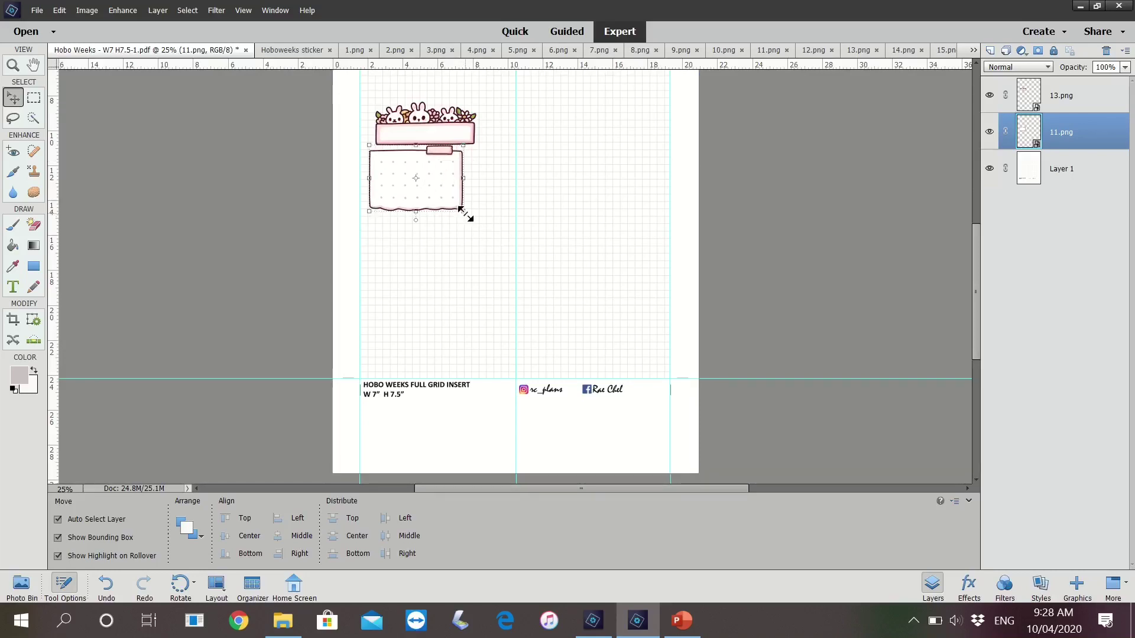
pyautogui.moveTo(463, 211); pyautogui.dragTo(441, 196)
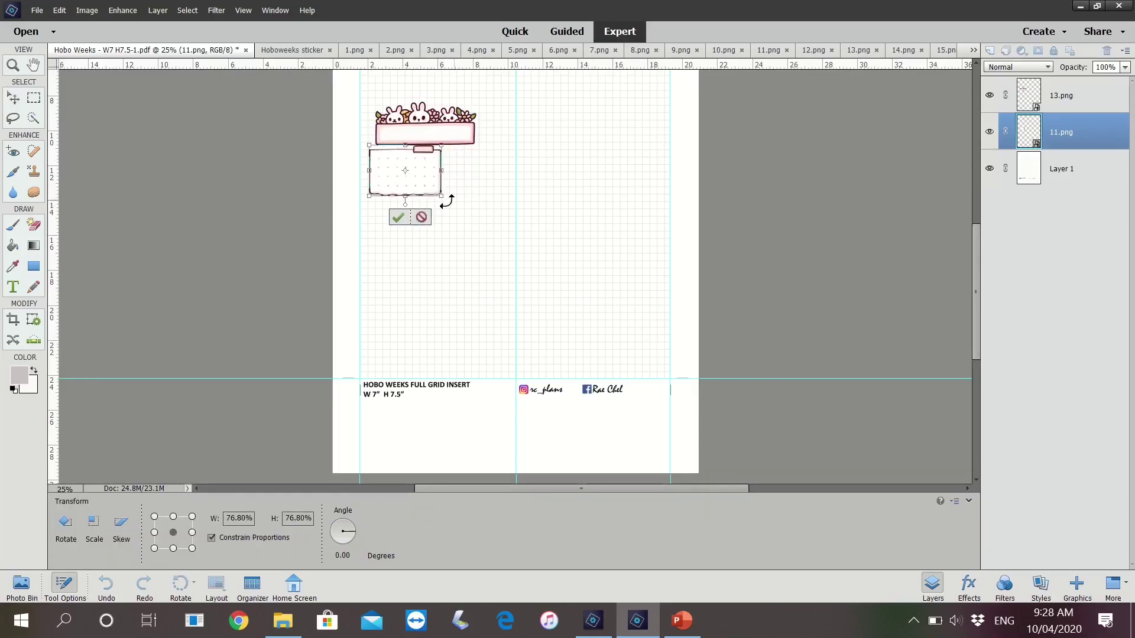
pyautogui.click(401, 220)
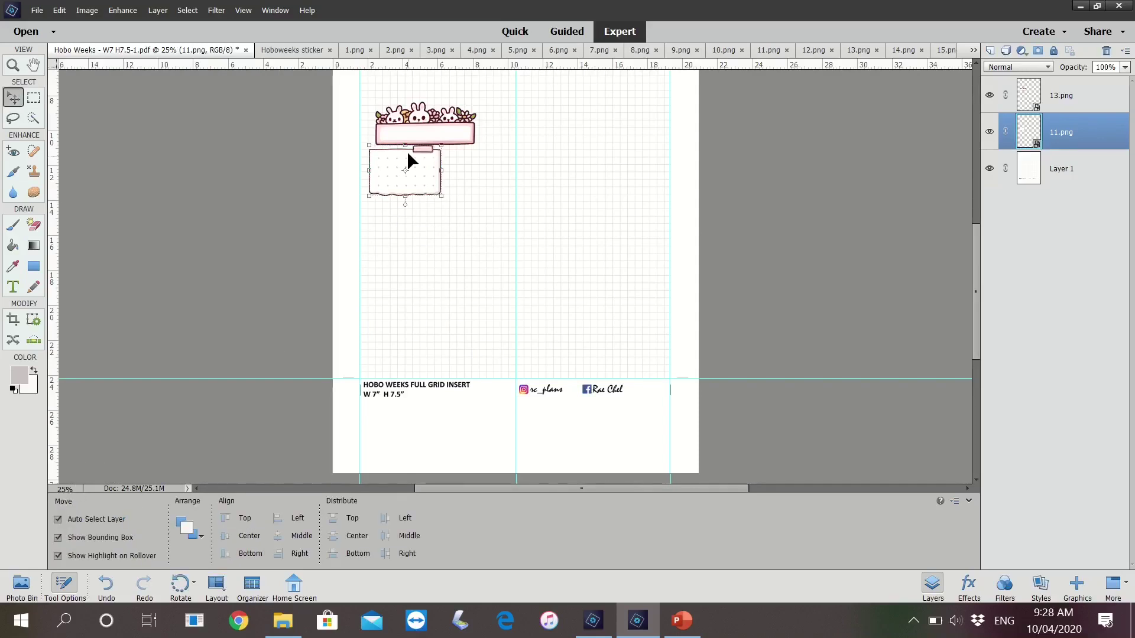
pyautogui.click(67, 492)
# - At 50% zoom, move the bunny banner onto the note card and stack the card's layer above it
pyautogui.write('50')
pyautogui.press('Return')
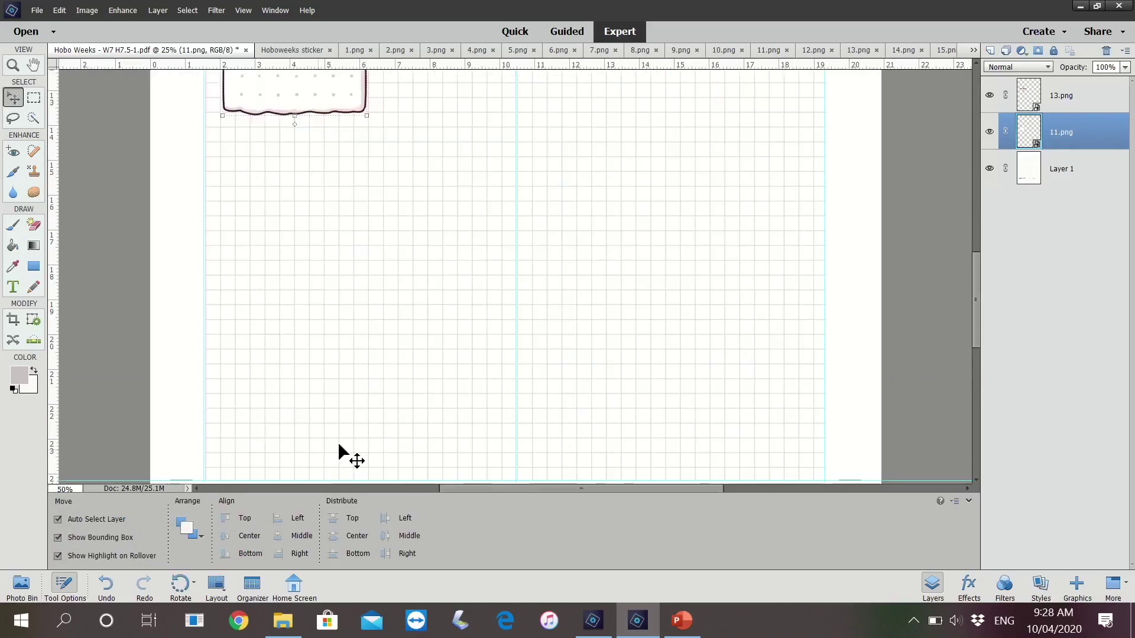
pyautogui.scroll(3, 396, 257)
pyautogui.scroll(2, 367, 248)
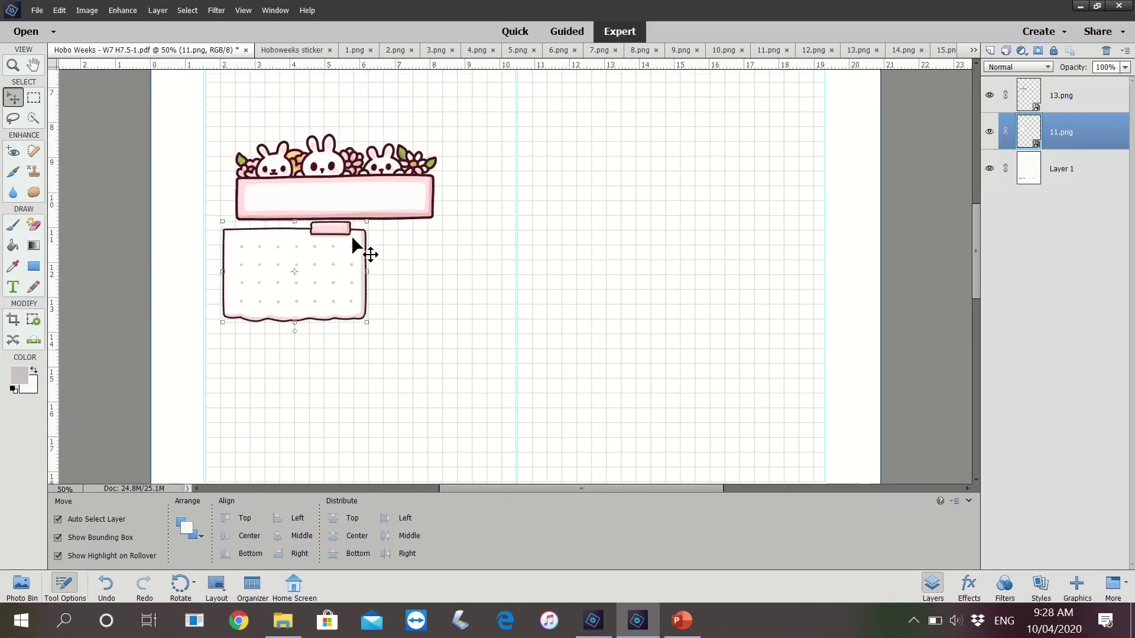
pyautogui.scroll(2, 492, 247)
pyautogui.moveTo(292, 282); pyautogui.dragTo(279, 291)
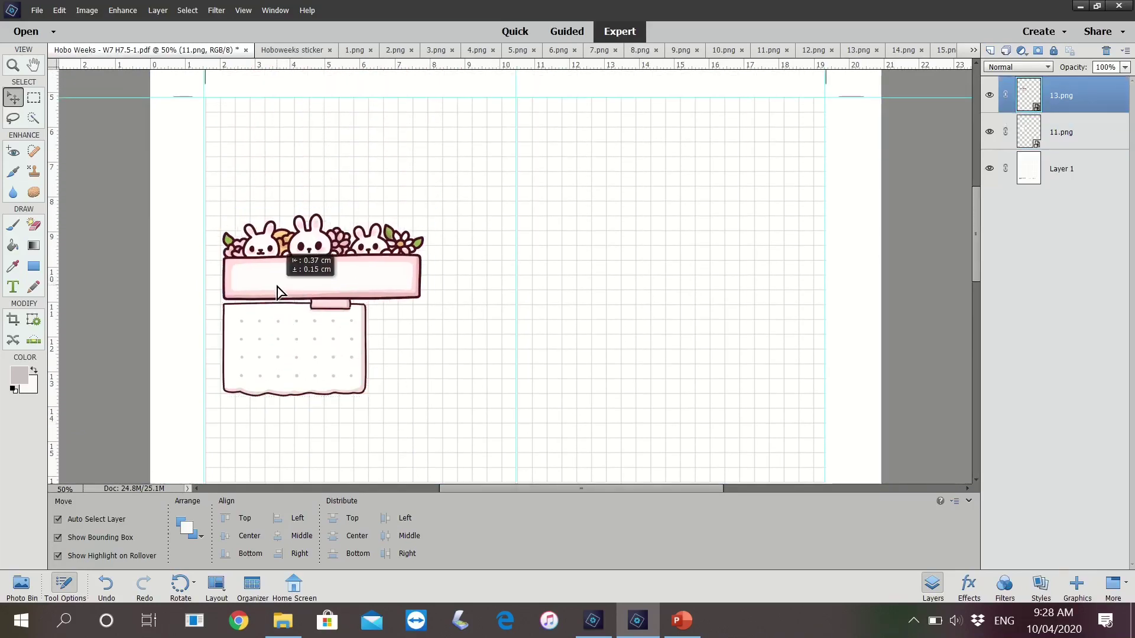
pyautogui.click(1074, 133)
pyautogui.moveTo(1075, 132); pyautogui.dragTo(1067, 88)
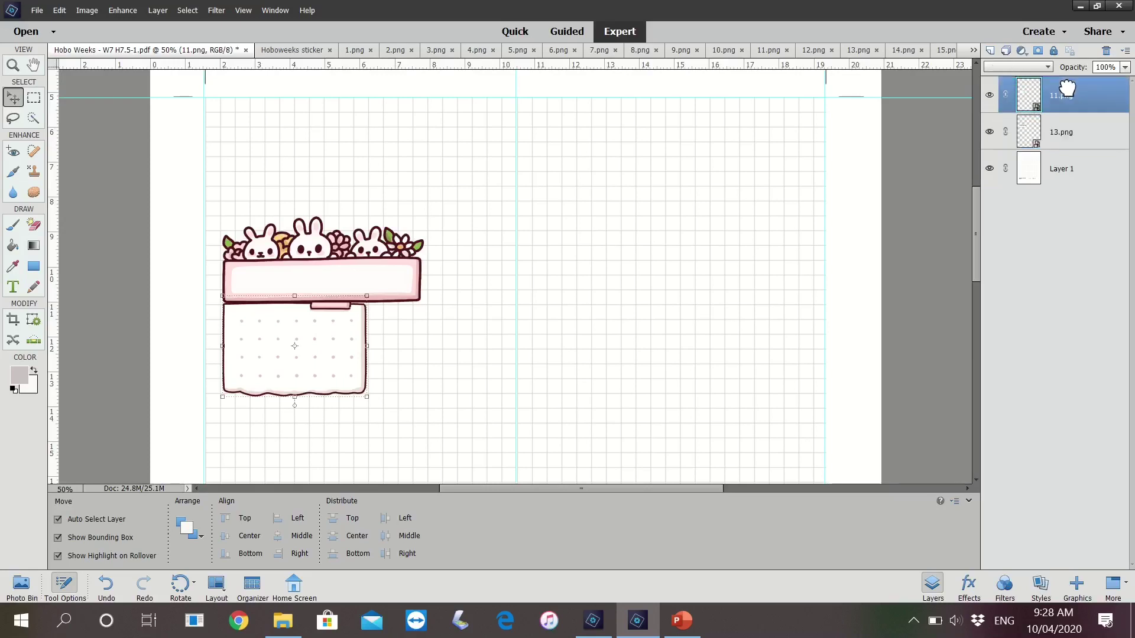
# - Shrink the bunny banner to the note card's width and trim the card slightly
pyautogui.click(406, 296)
pyautogui.moveTo(421, 303); pyautogui.dragTo(362, 284)
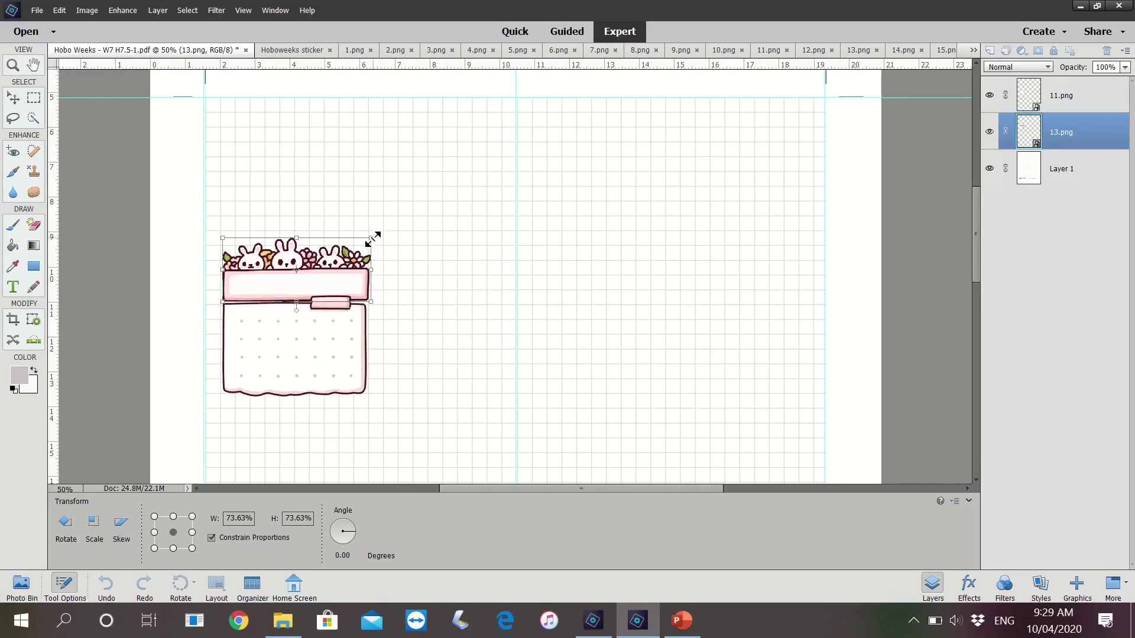
pyautogui.moveTo(373, 239); pyautogui.dragTo(371, 240)
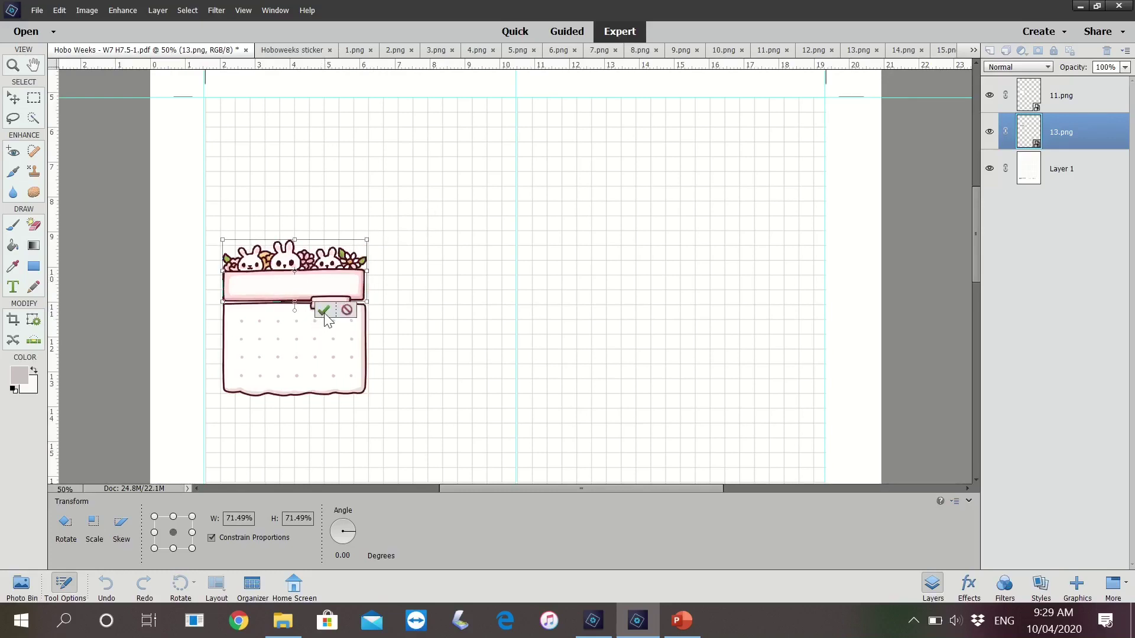
pyautogui.click(325, 312)
pyautogui.click(365, 372)
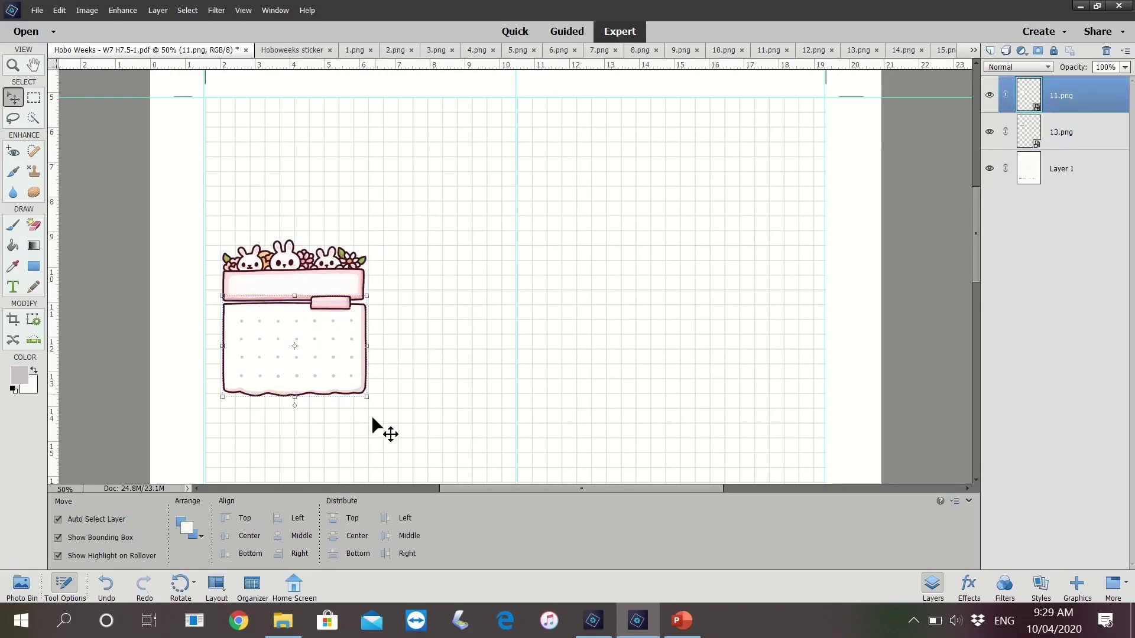
pyautogui.moveTo(367, 398); pyautogui.dragTo(362, 392)
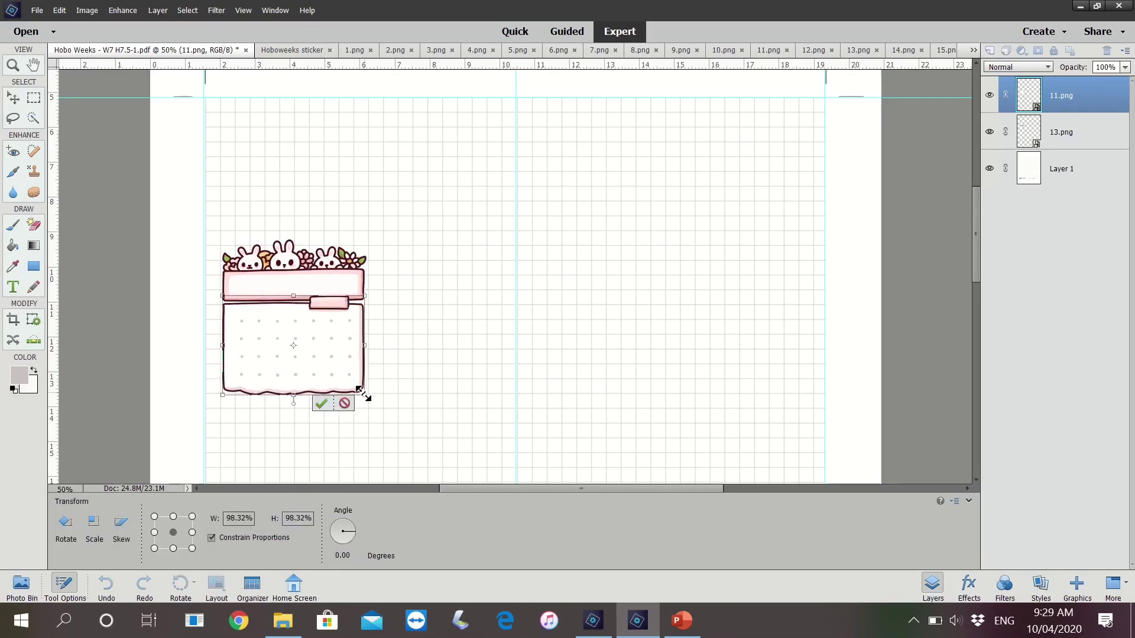
pyautogui.click(321, 404)
# - Select both the note card and bunny banner layers for linking
pyautogui.click(459, 342)
pyautogui.click(312, 292)
pyautogui.click(434, 344)
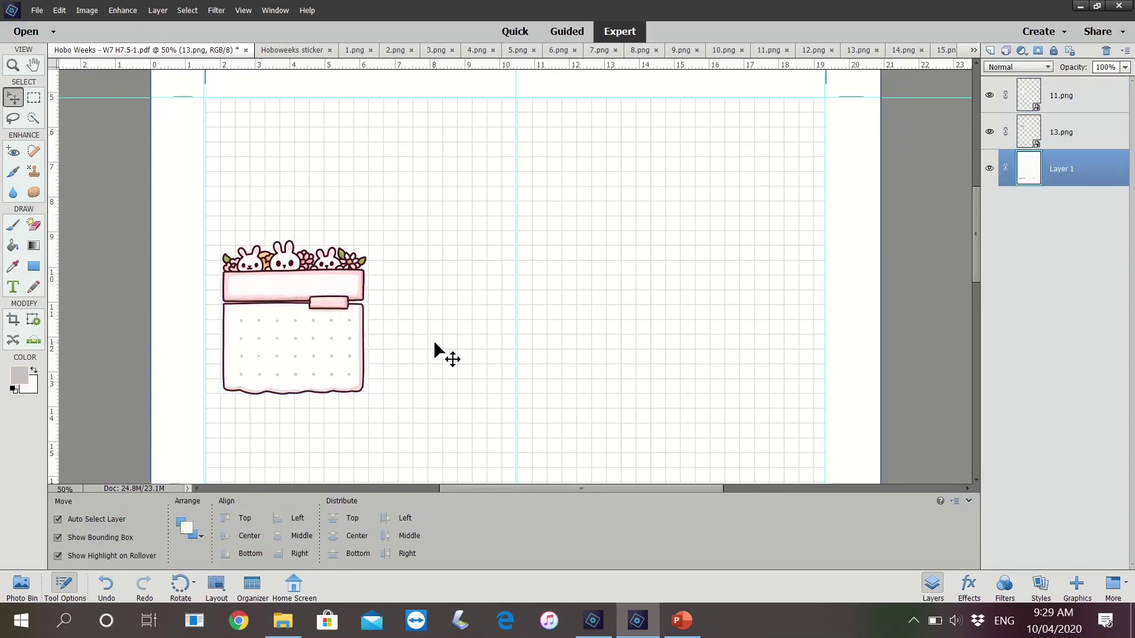
pyautogui.click(1072, 100)
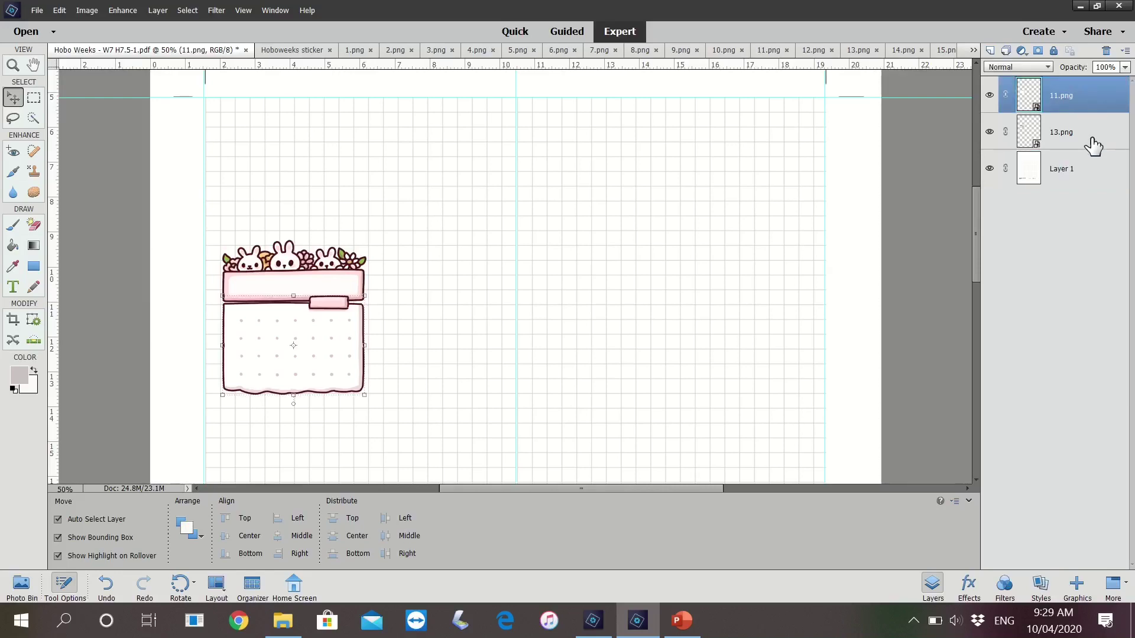
pyautogui.keyDown('ctrl'); pyautogui.click(1090, 140); pyautogui.keyUp('ctrl')
pyautogui.rightClick(1090, 137)
# - Link the banner and note card, move the sticker up the page, and duplicate its layers
pyautogui.click(1088, 293)
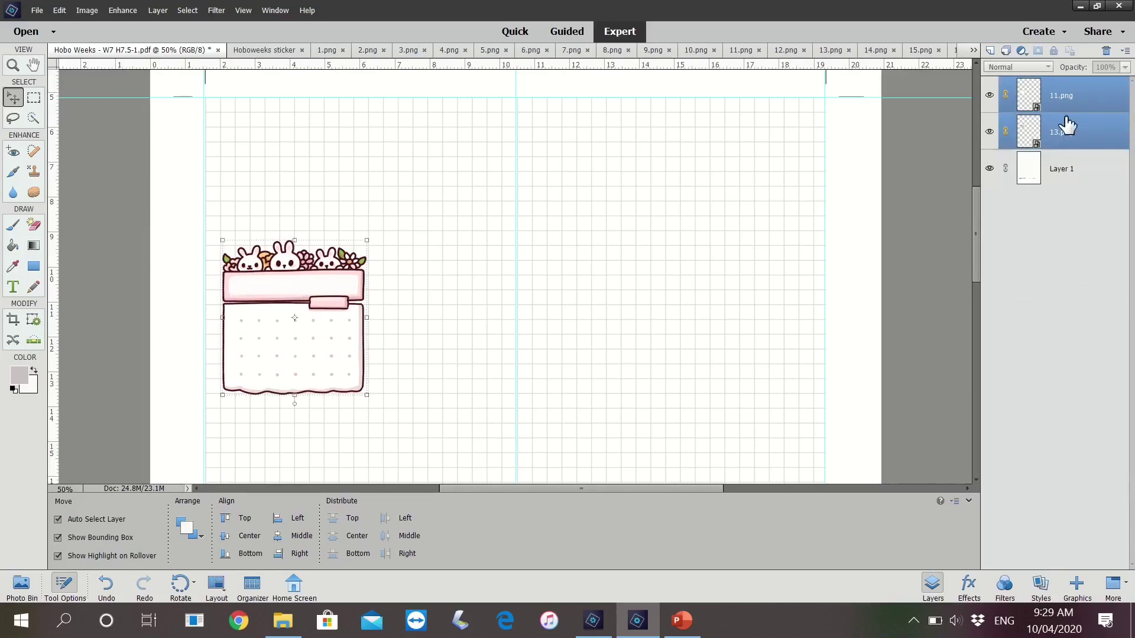
pyautogui.moveTo(289, 325)
pyautogui.mouseDown()
pyautogui.moveTo(290, 208)
pyautogui.moveTo(463, 238)
pyautogui.mouseUp()
pyautogui.rightClick(1089, 126)
pyautogui.click(1087, 166)
pyautogui.click(674, 194)
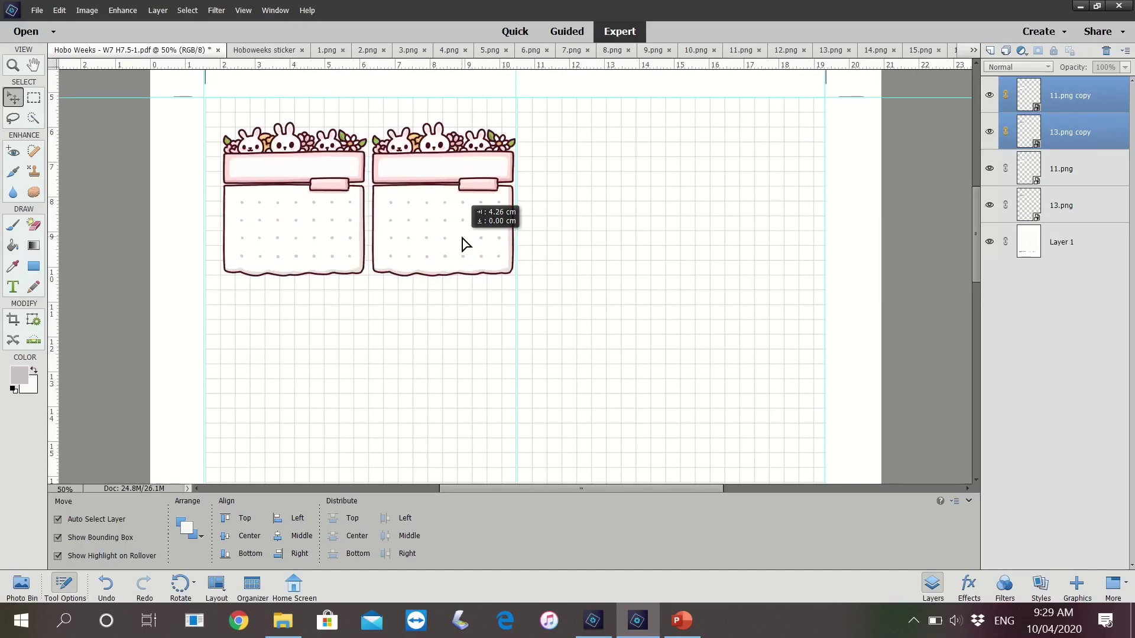
# - Undo the sticker duplication after a cancelled trial resize
pyautogui.click(425, 336)
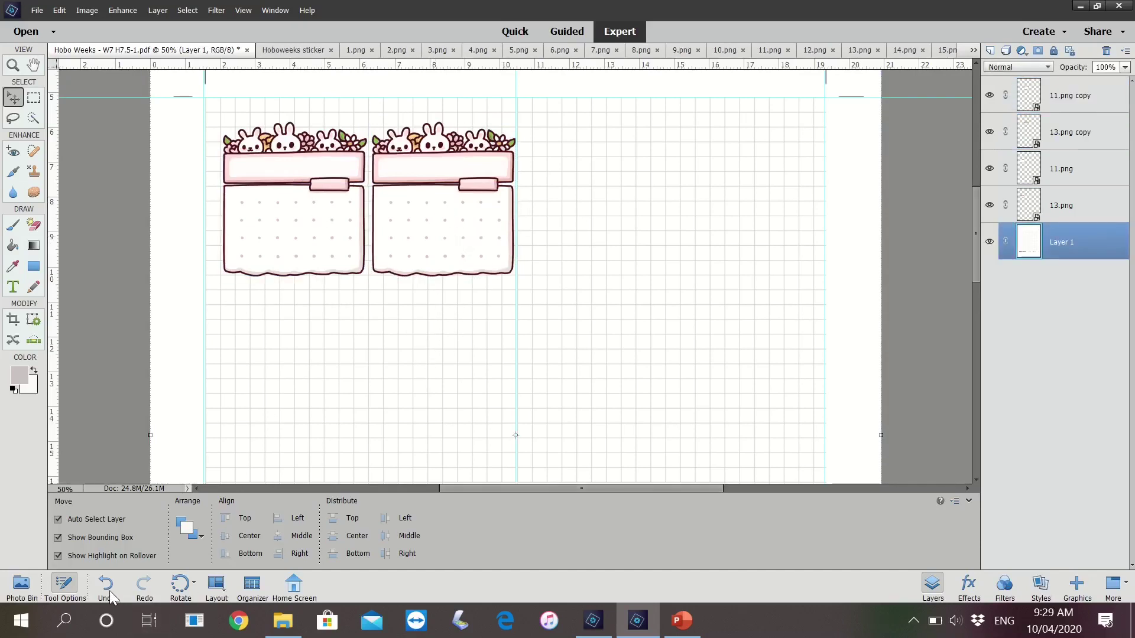
pyautogui.hotkey('ctrl', 'z')
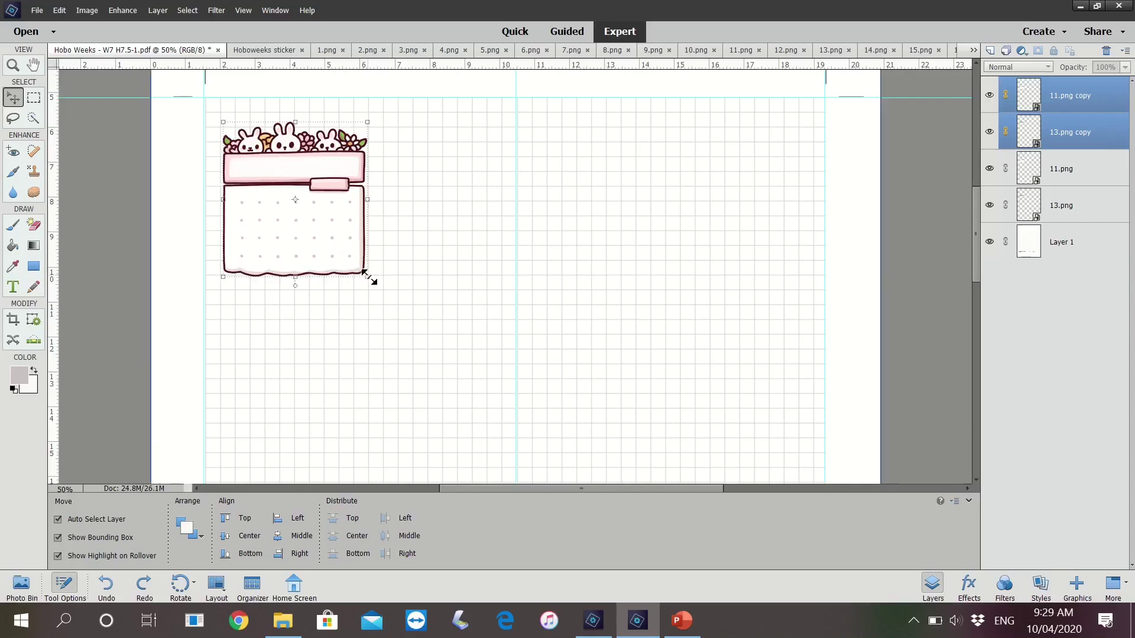
pyautogui.moveTo(367, 276); pyautogui.dragTo(353, 263)
pyautogui.click(336, 273)
pyautogui.click(106, 587)
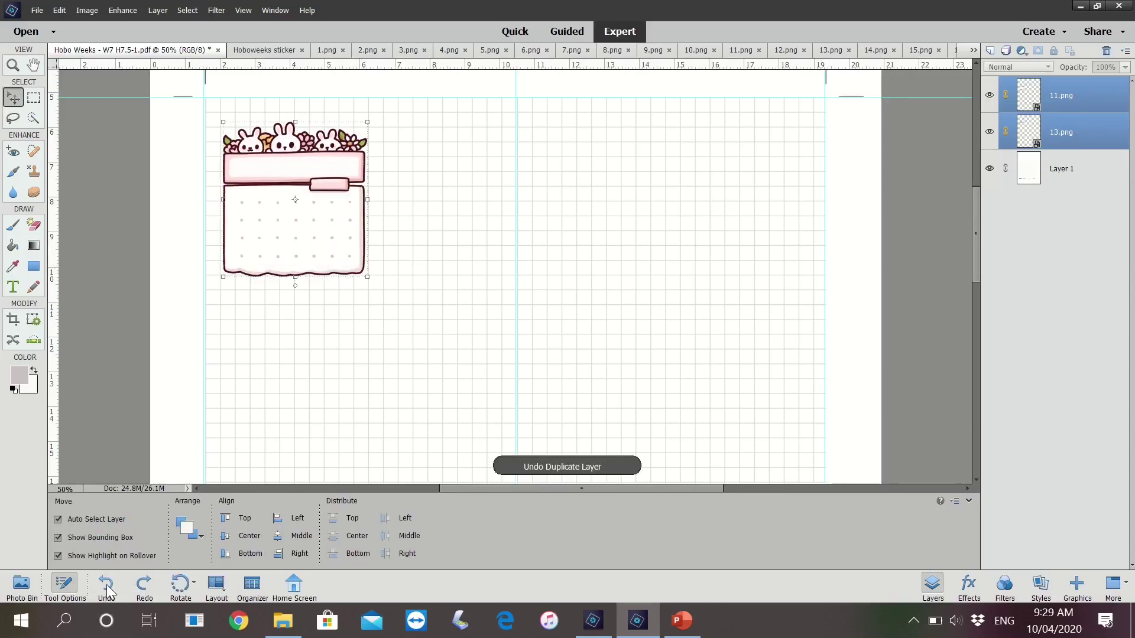
# - Shrink the linked sticker slightly and nudge it two steps to the left
pyautogui.moveTo(367, 276); pyautogui.dragTo(358, 263)
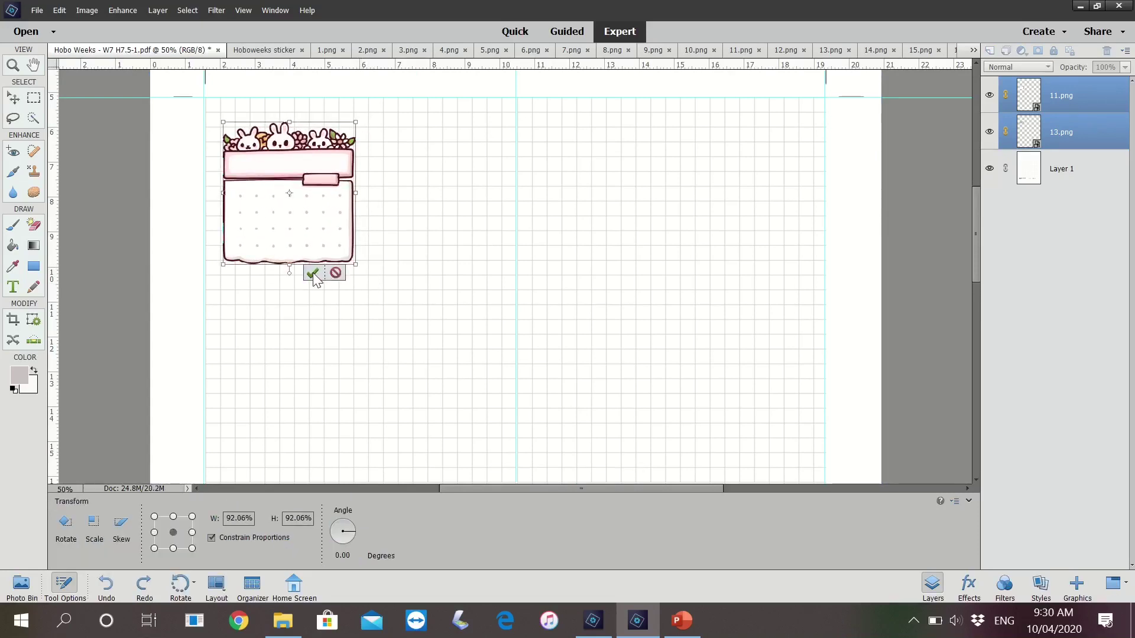
pyautogui.click(312, 273)
pyautogui.click(338, 295)
pyautogui.click(306, 184)
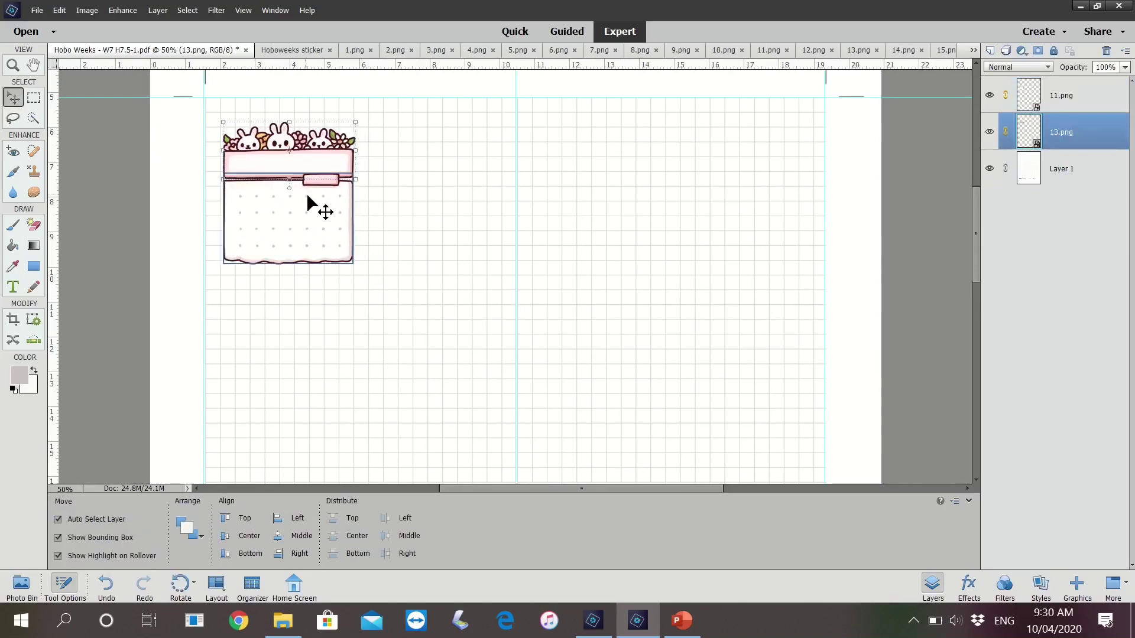
pyautogui.keyDown('ctrl'); pyautogui.click(1093, 102); pyautogui.keyUp('ctrl')
pyautogui.press('Left')
pyautogui.press('Left')
pyautogui.press('Left')
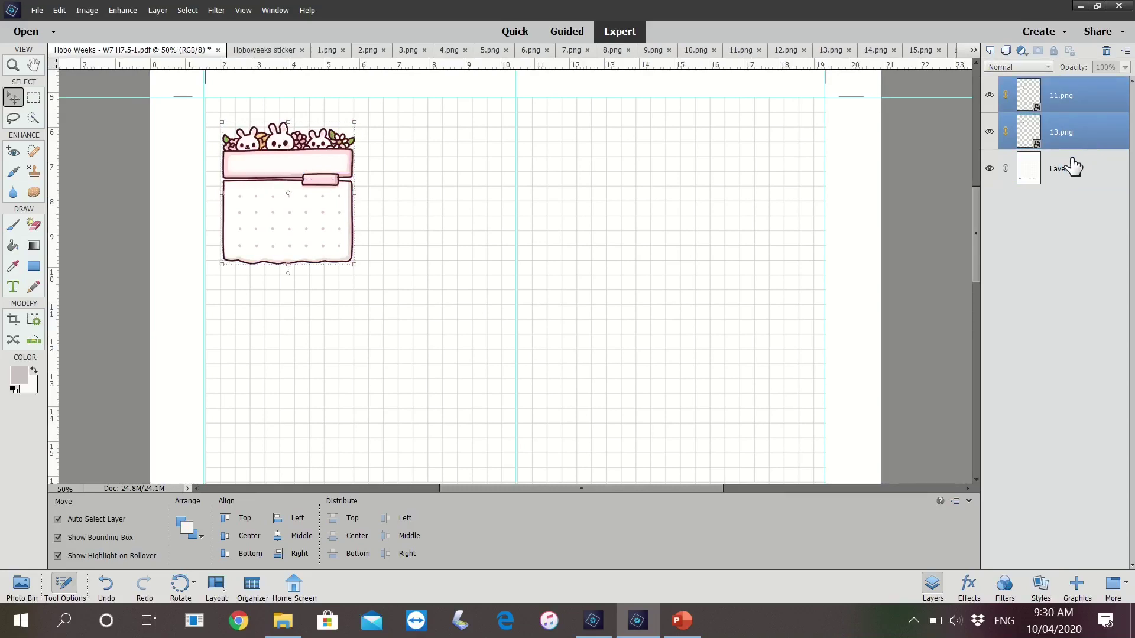
pyautogui.press('Left')
pyautogui.press('Left')
pyautogui.press('Left')
pyautogui.rightClick(1095, 142)
# - Unlink the banner and note card, stretch the card taller, and nudge the sticker up
pyautogui.click(440, 332)
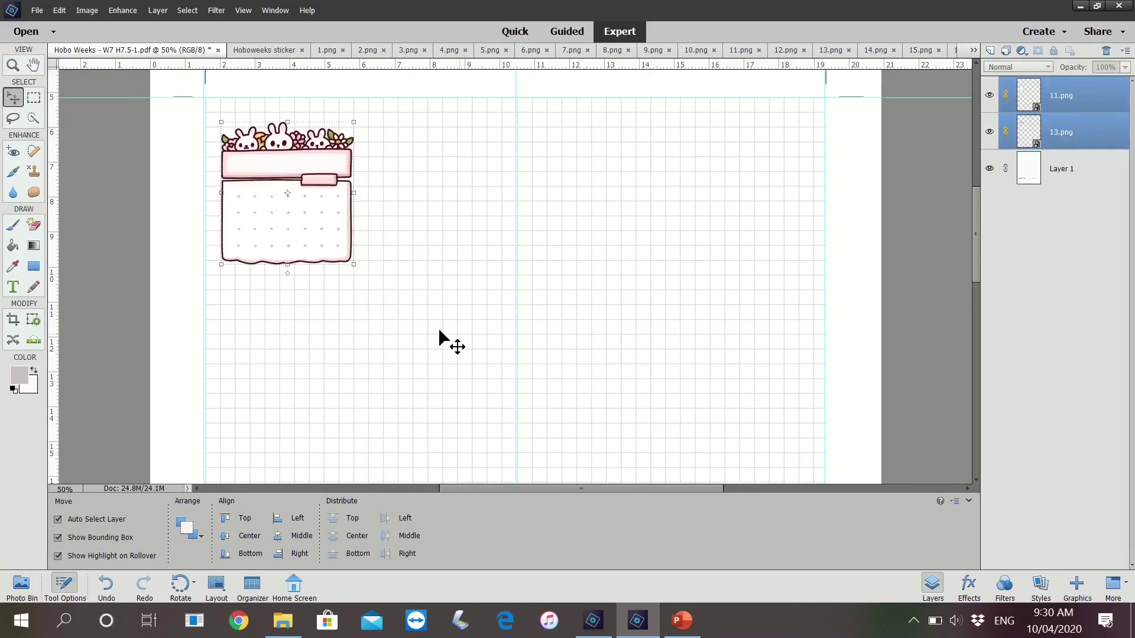
pyautogui.rightClick(1072, 112)
pyautogui.click(1059, 263)
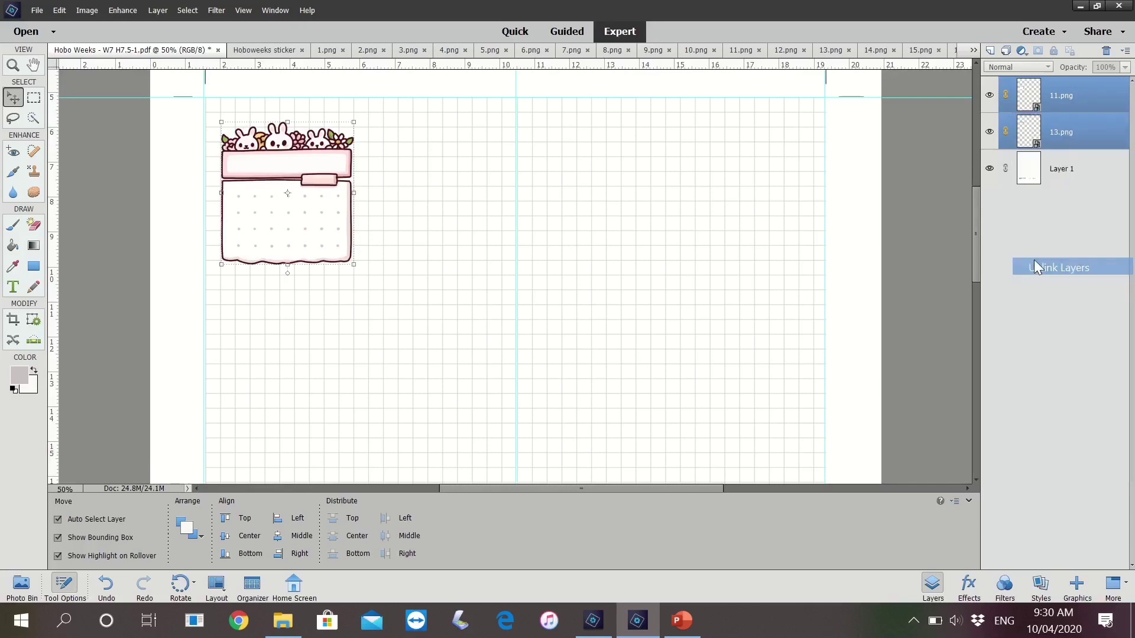
pyautogui.click(266, 274)
pyautogui.click(280, 236)
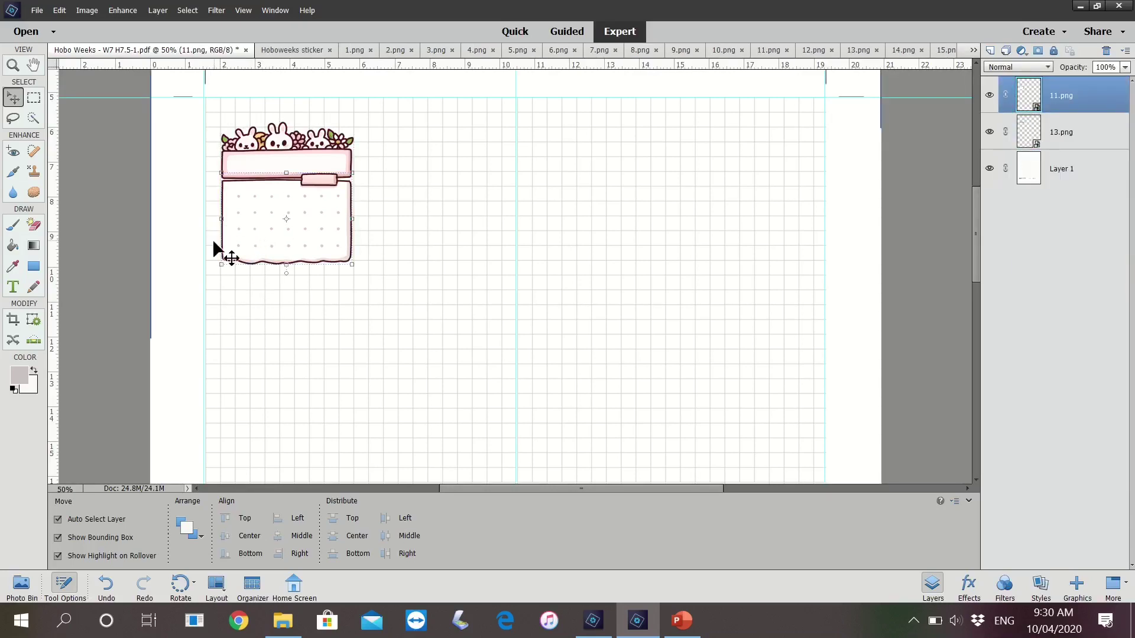
pyautogui.moveTo(288, 268); pyautogui.dragTo(287, 277)
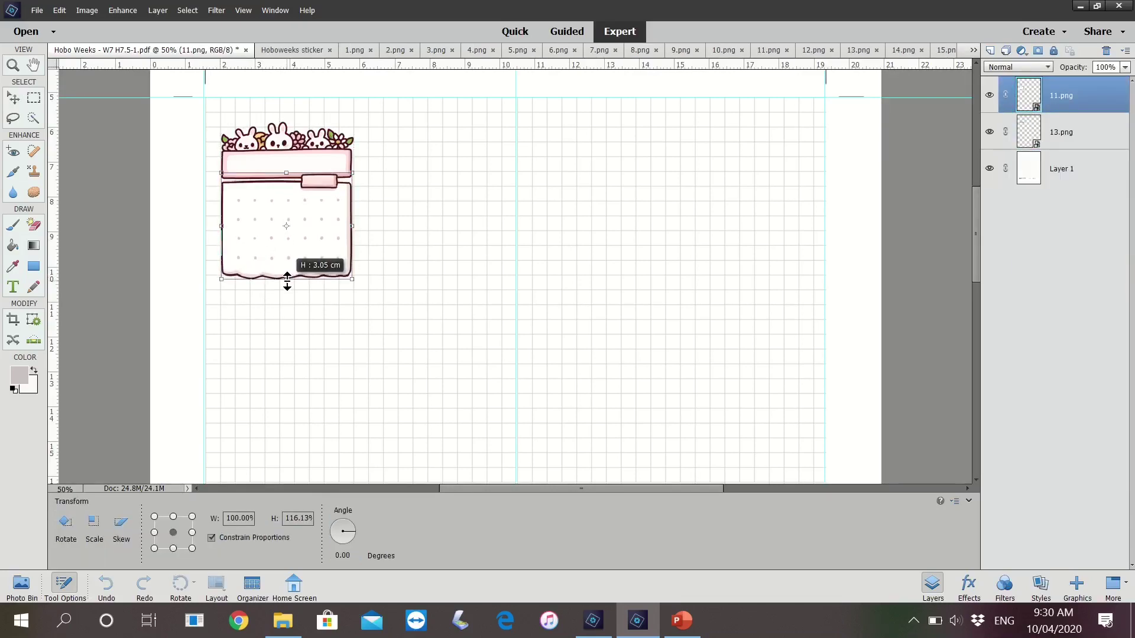
pyautogui.click(309, 287)
pyautogui.click(439, 236)
pyautogui.click(300, 231)
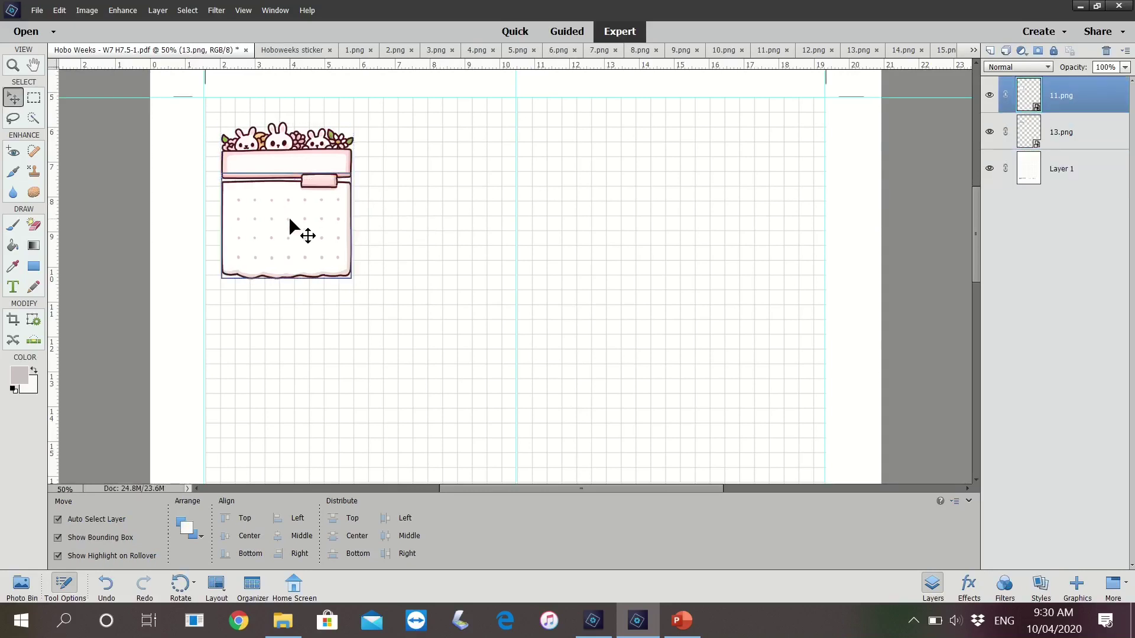
pyautogui.moveTo(290, 214); pyautogui.dragTo(292, 213)
pyautogui.click(386, 217)
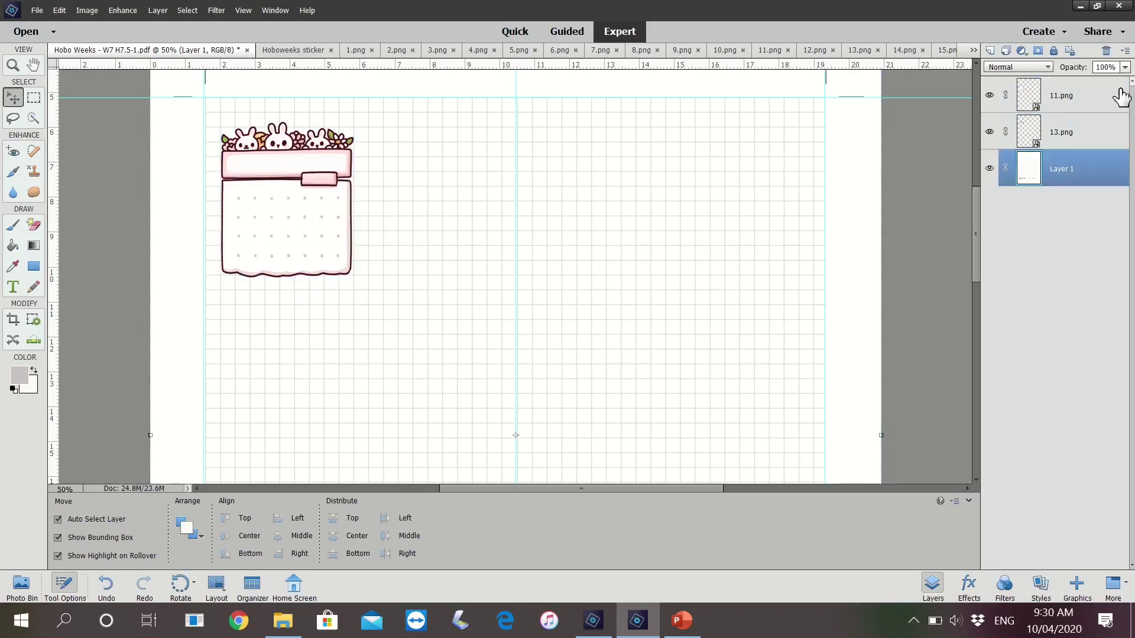
pyautogui.click(1098, 111)
# - Duplicate the sticker's layers and place the copy right beside the original box
pyautogui.rightClick(1090, 129)
pyautogui.click(1058, 164)
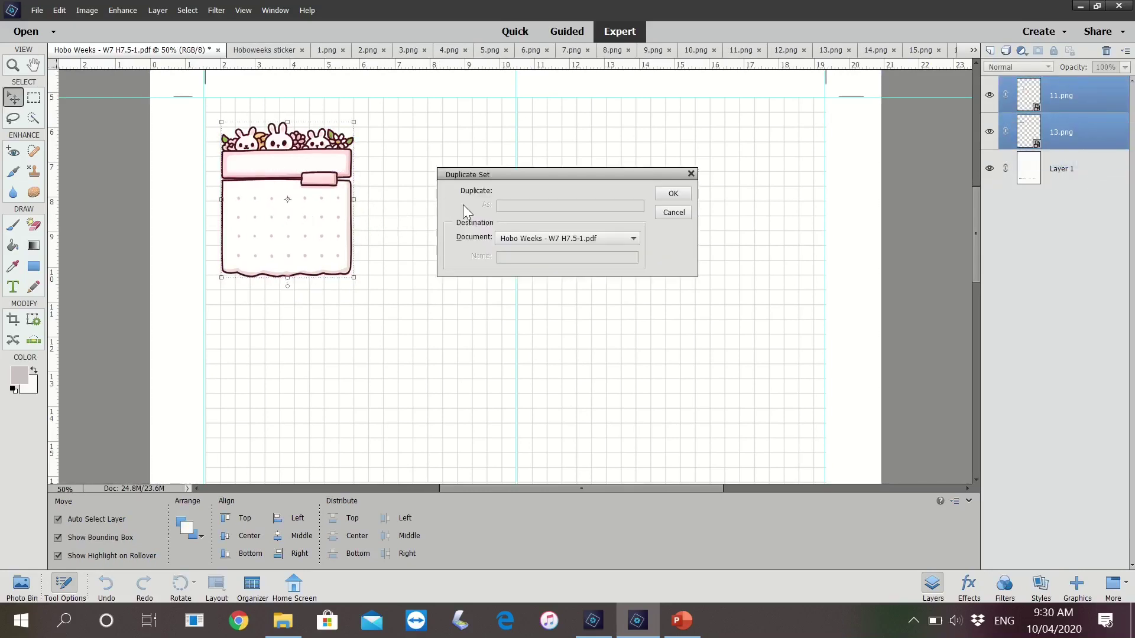
pyautogui.press('Escape')
pyautogui.moveTo(286, 236); pyautogui.dragTo(434, 236)
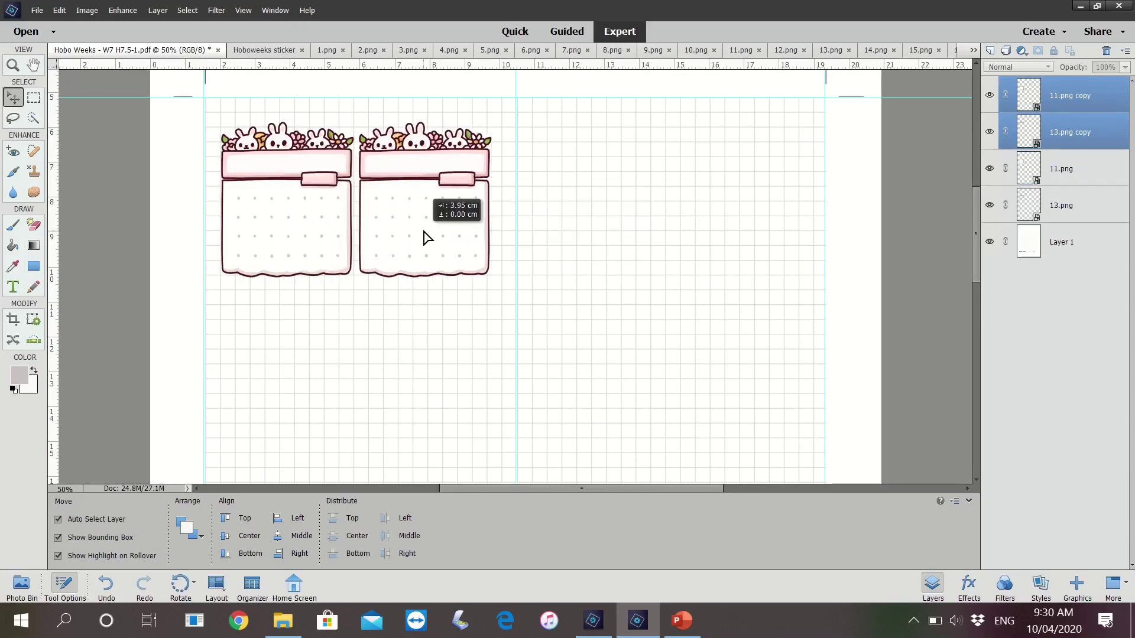
pyautogui.moveTo(434, 237); pyautogui.dragTo(425, 229)
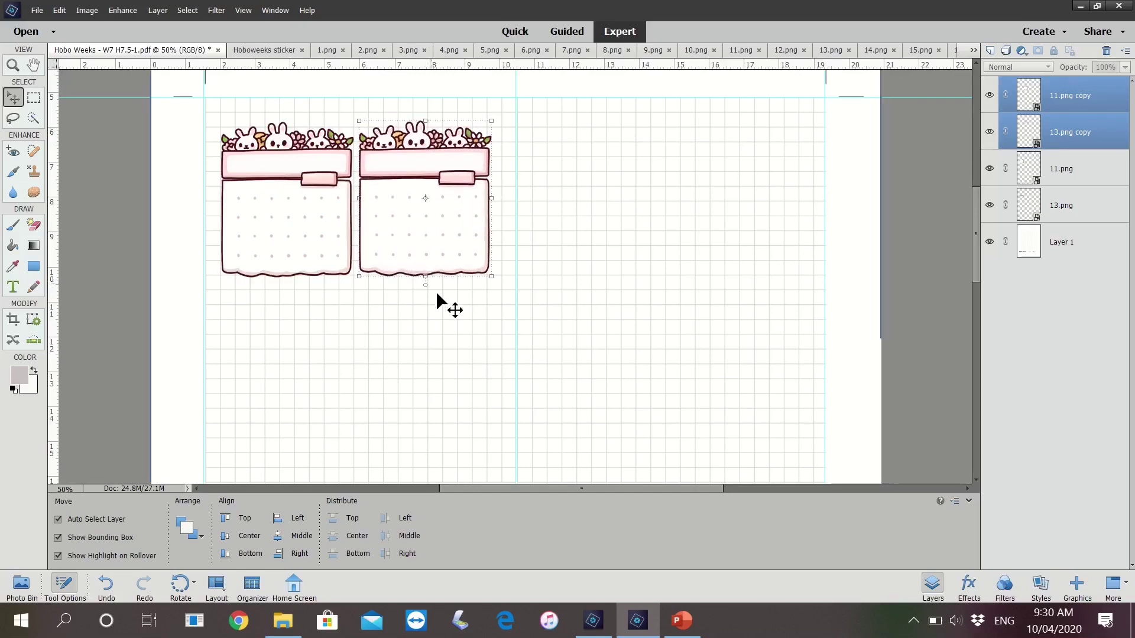
# - Select all four sticker layers and enlarge both boxes slightly together
pyautogui.click(717, 198)
pyautogui.click(1096, 97)
pyautogui.keyDown('shift'); pyautogui.click(1090, 207); pyautogui.keyUp('shift')
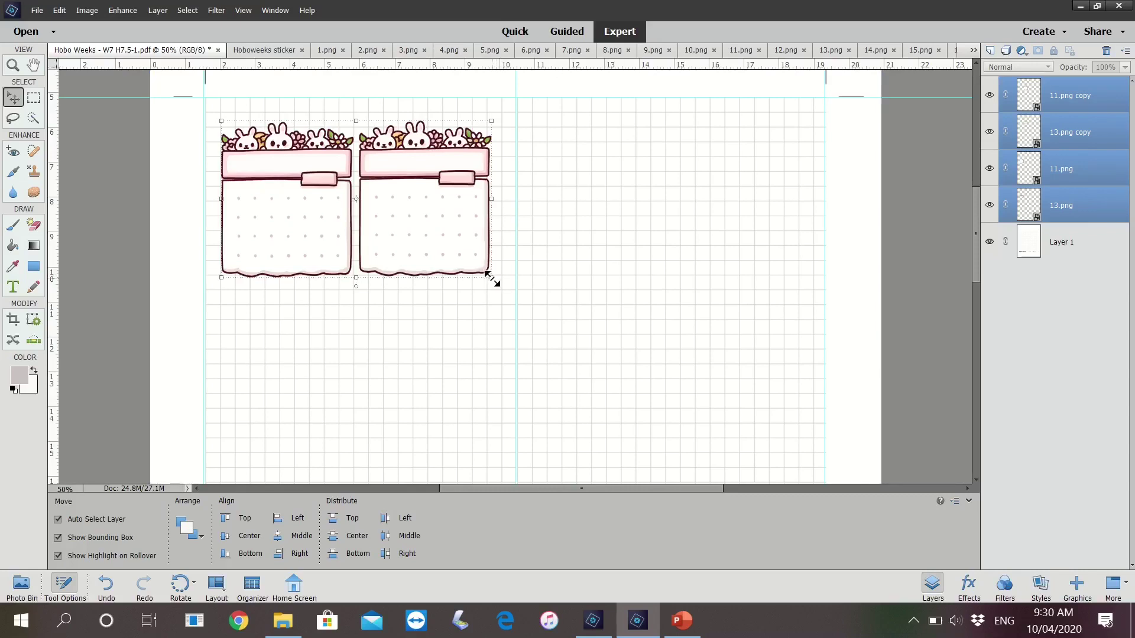
pyautogui.click(491, 277)
pyautogui.moveTo(495, 282); pyautogui.dragTo(501, 284)
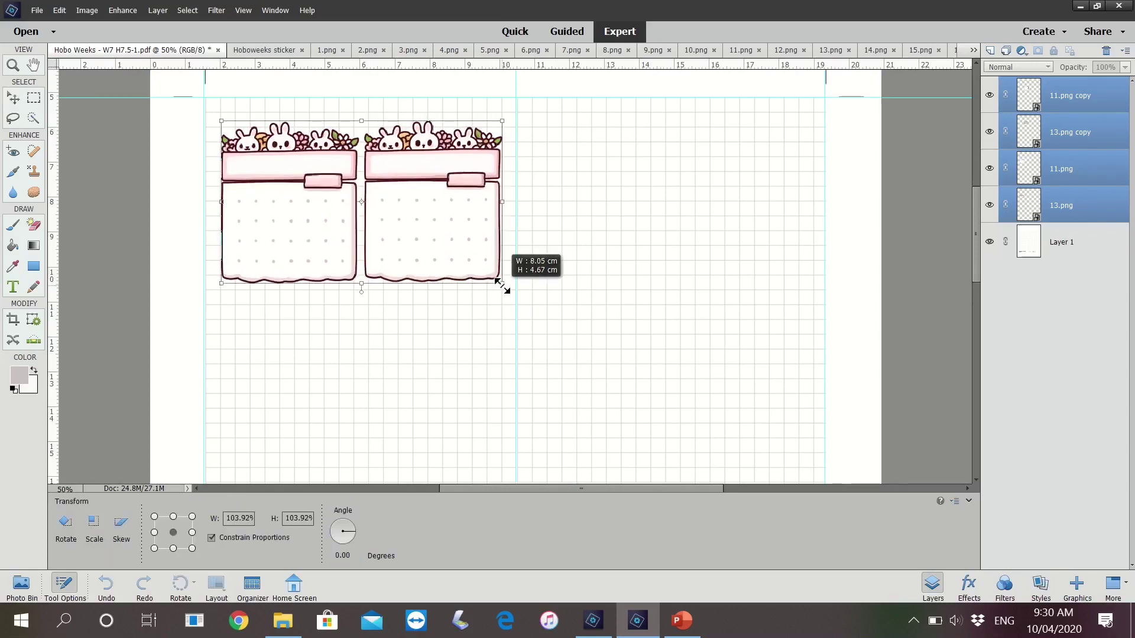
pyautogui.click(459, 292)
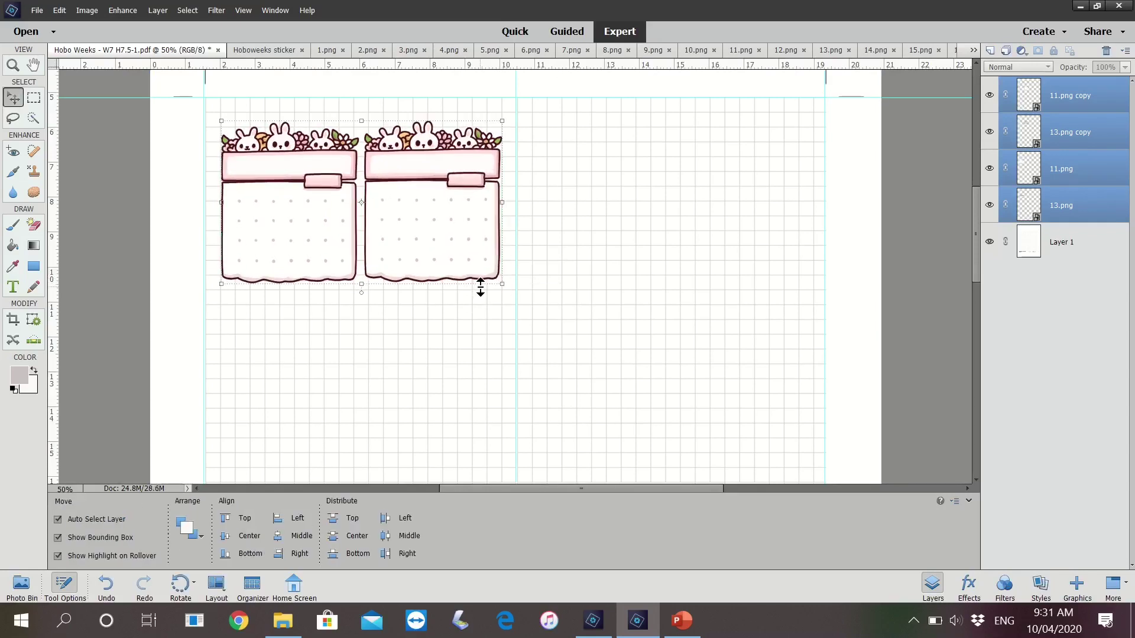
# - Select the header and body of the right-hand box
pyautogui.click(434, 318)
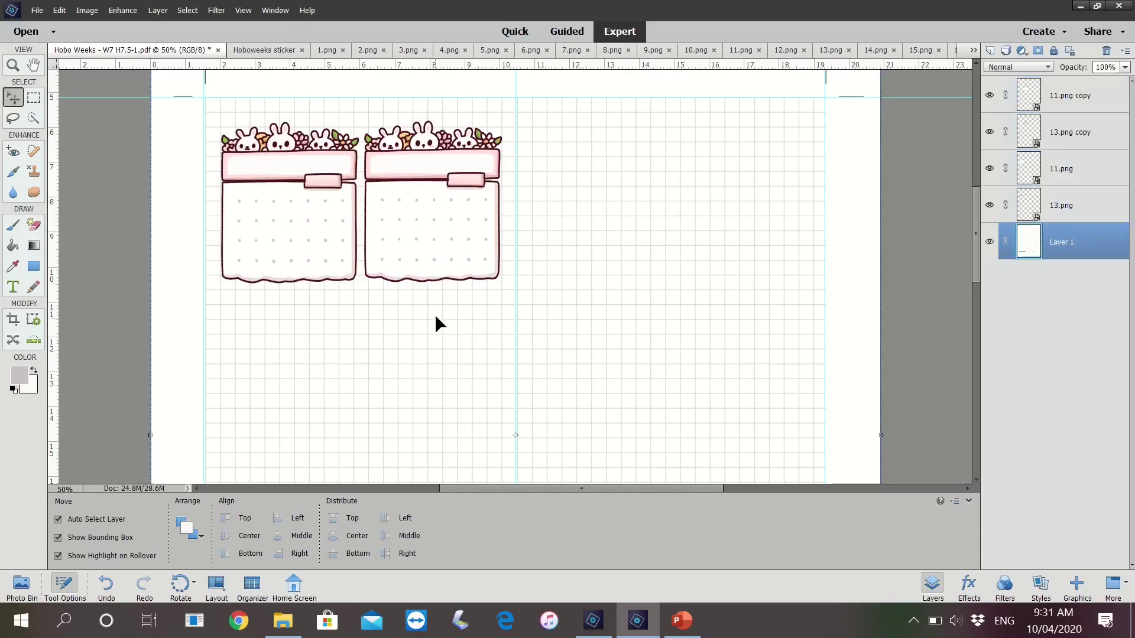
pyautogui.click(430, 148)
pyautogui.keyDown('shift'); pyautogui.click(421, 211); pyautogui.keyUp('shift')
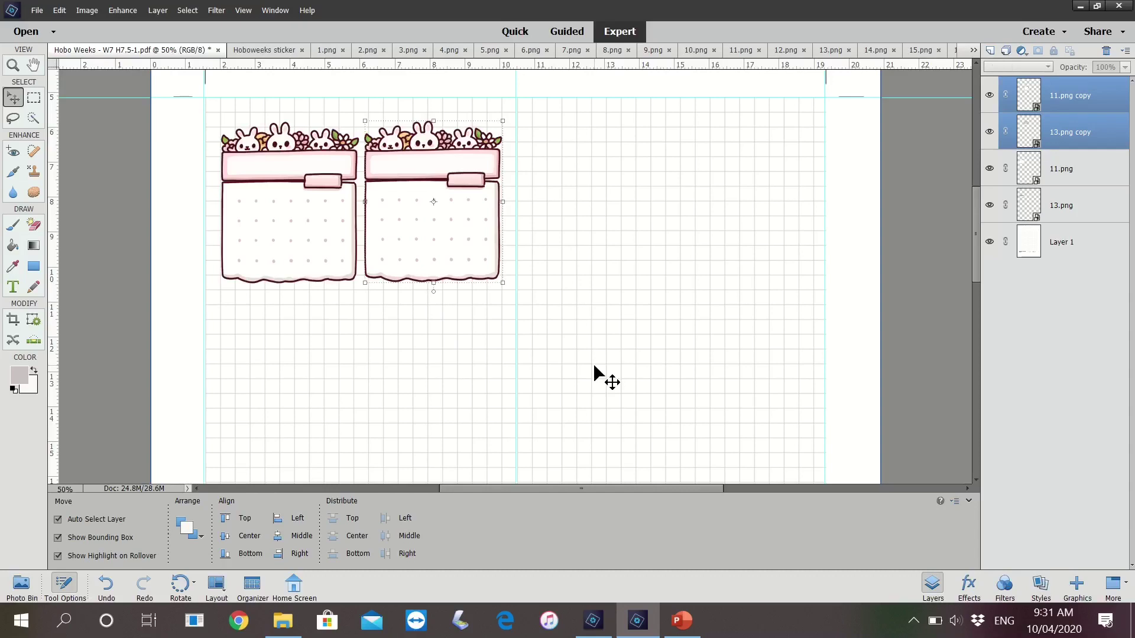
# - Select all four bunny-box layers together in the Layers panel
pyautogui.click(485, 364)
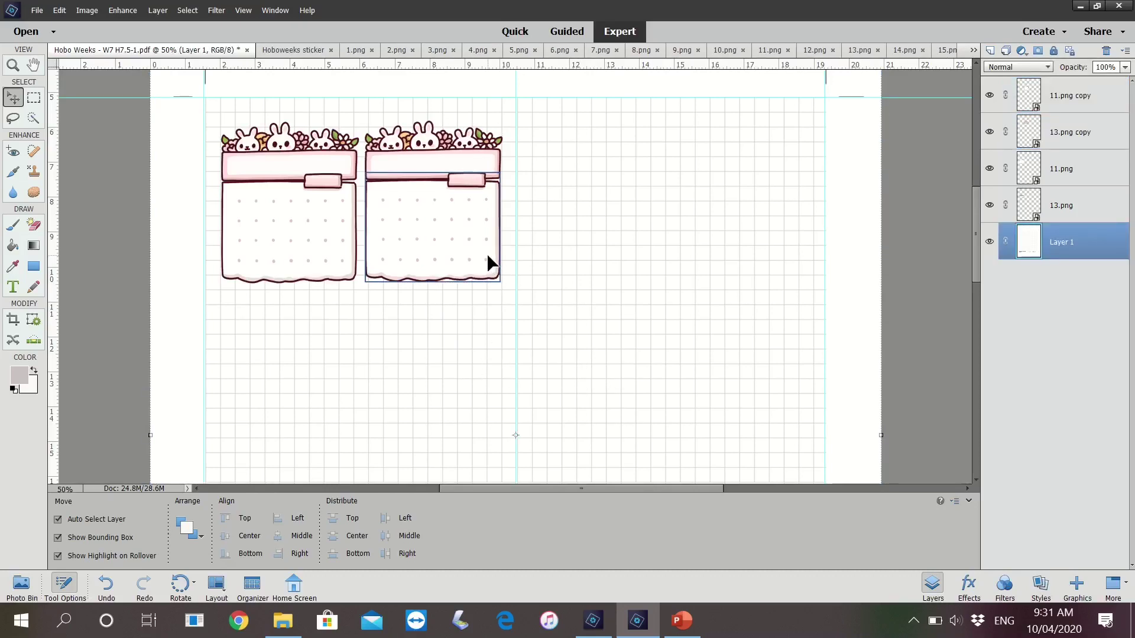
pyautogui.scroll(1, 488, 257)
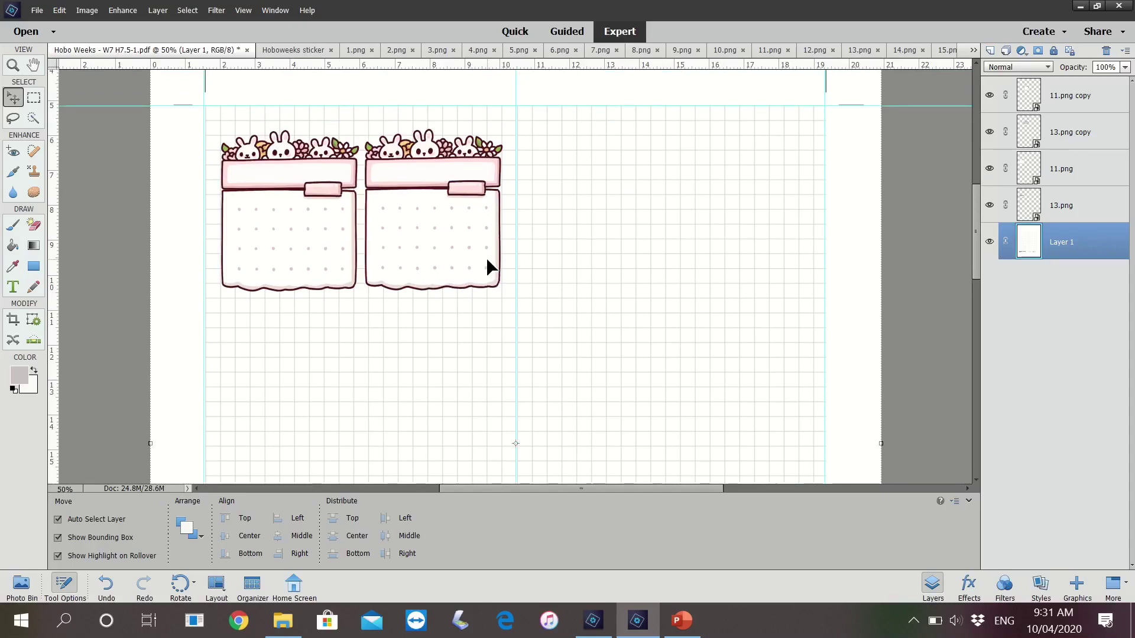
pyautogui.click(486, 260)
pyautogui.keyDown('shift'); pyautogui.click(426, 184); pyautogui.keyUp('shift')
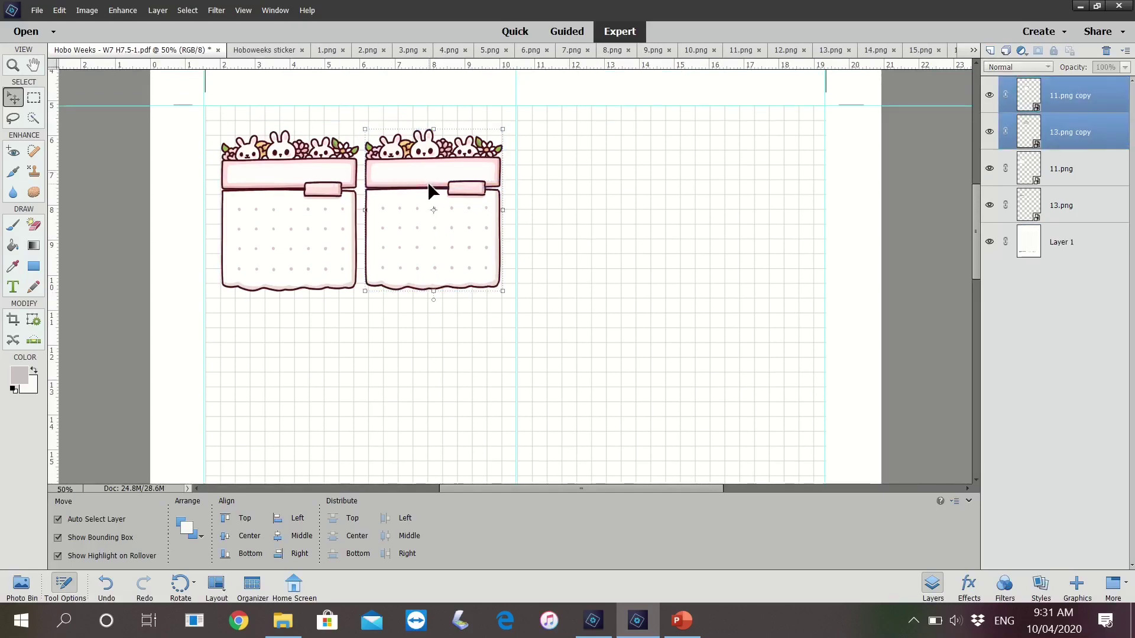
pyautogui.click(426, 334)
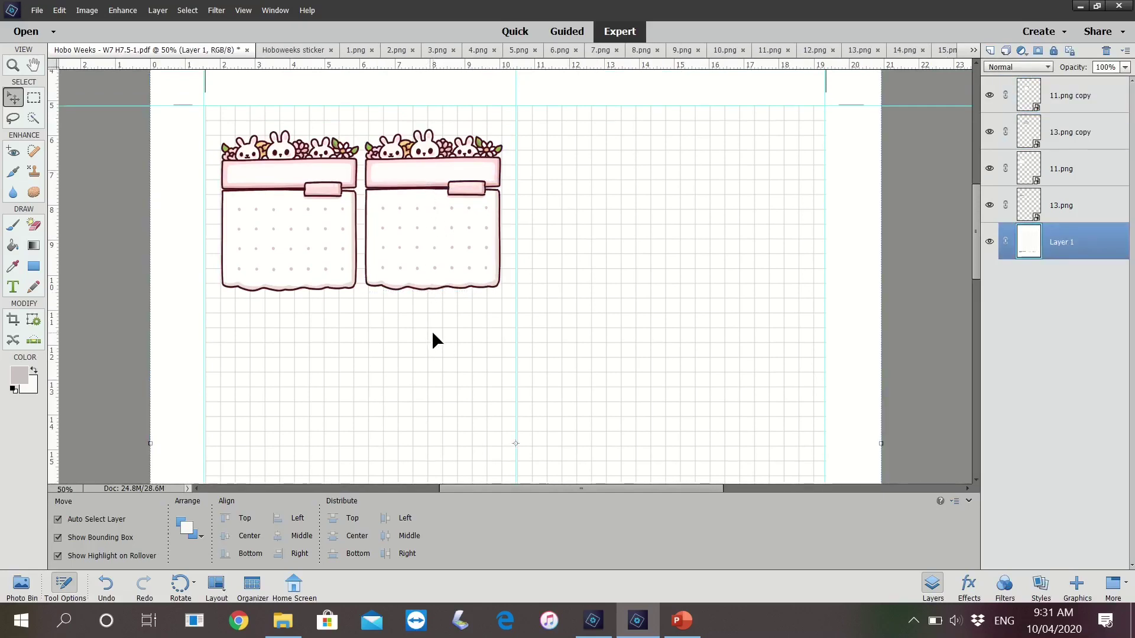
pyautogui.click(1083, 100)
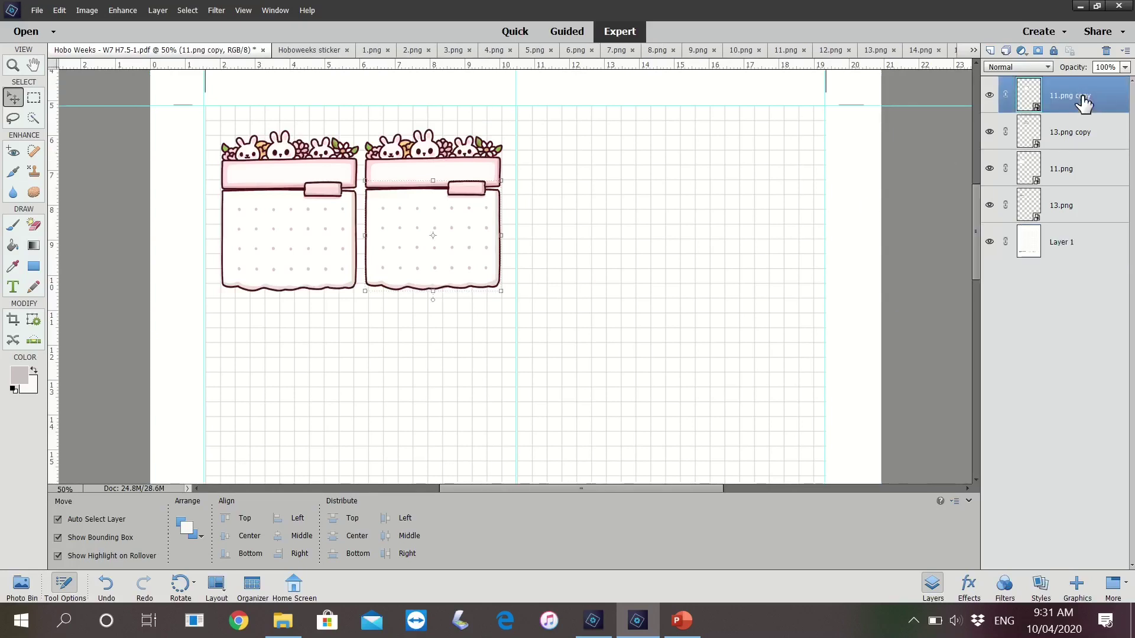
pyautogui.keyDown('shift'); pyautogui.click(1066, 207); pyautogui.keyUp('shift')
# - Duplicate the four box layers and drag the copies below as a second row
pyautogui.rightClick(1063, 198)
pyautogui.click(1015, 236)
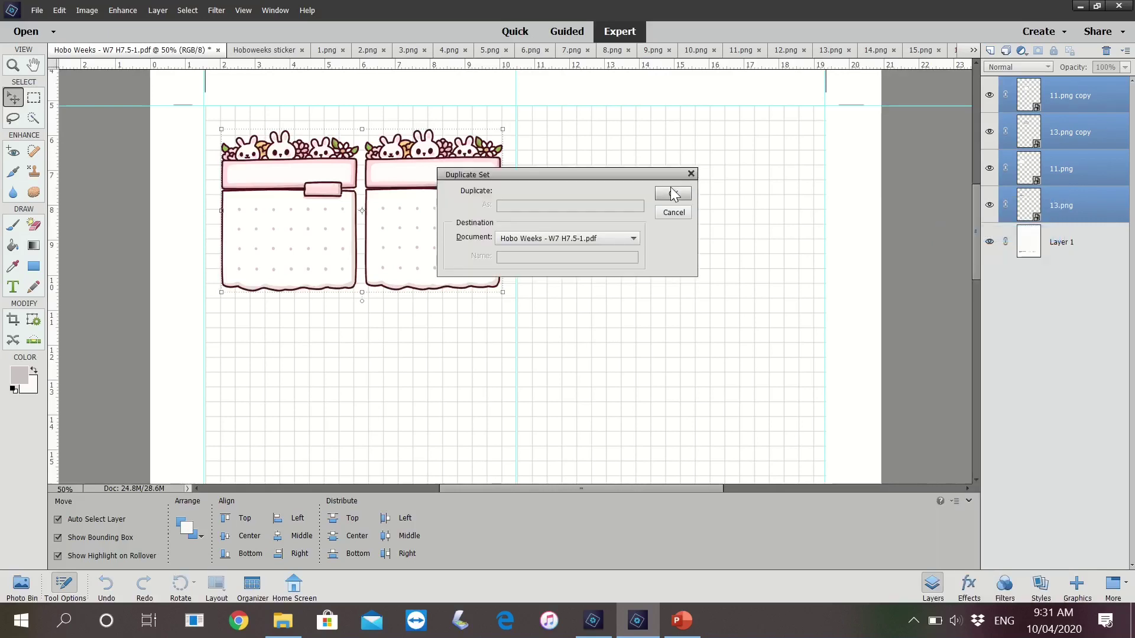
pyautogui.click(672, 193)
pyautogui.moveTo(385, 232); pyautogui.dragTo(400, 409)
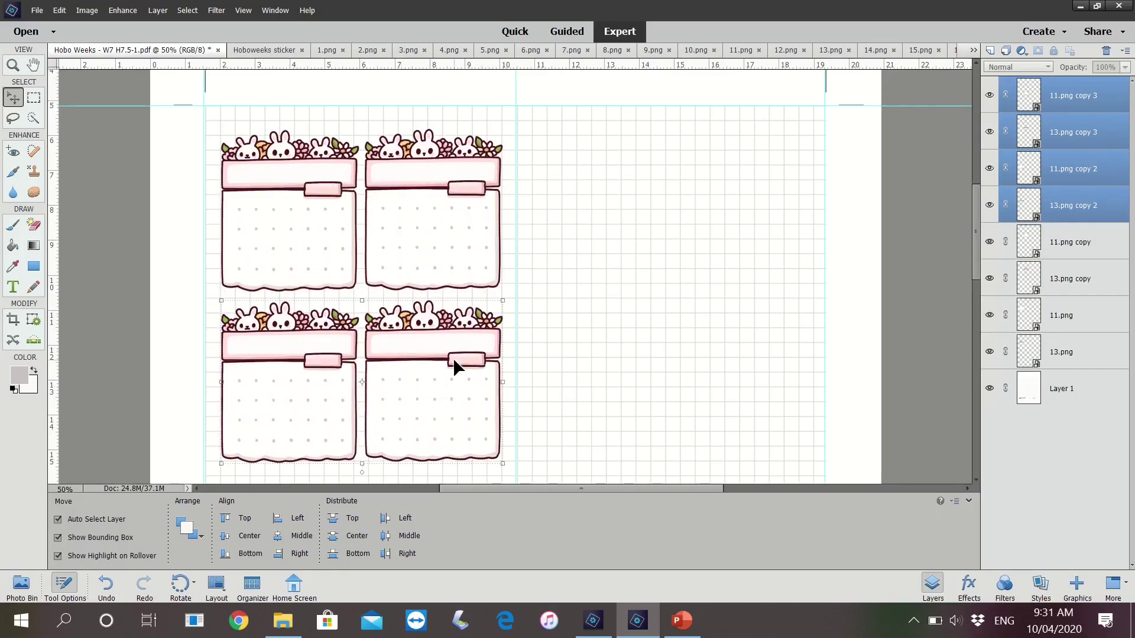
# - Duplicate the new pair and move it below to form a third row
pyautogui.scroll(-3, 453, 357)
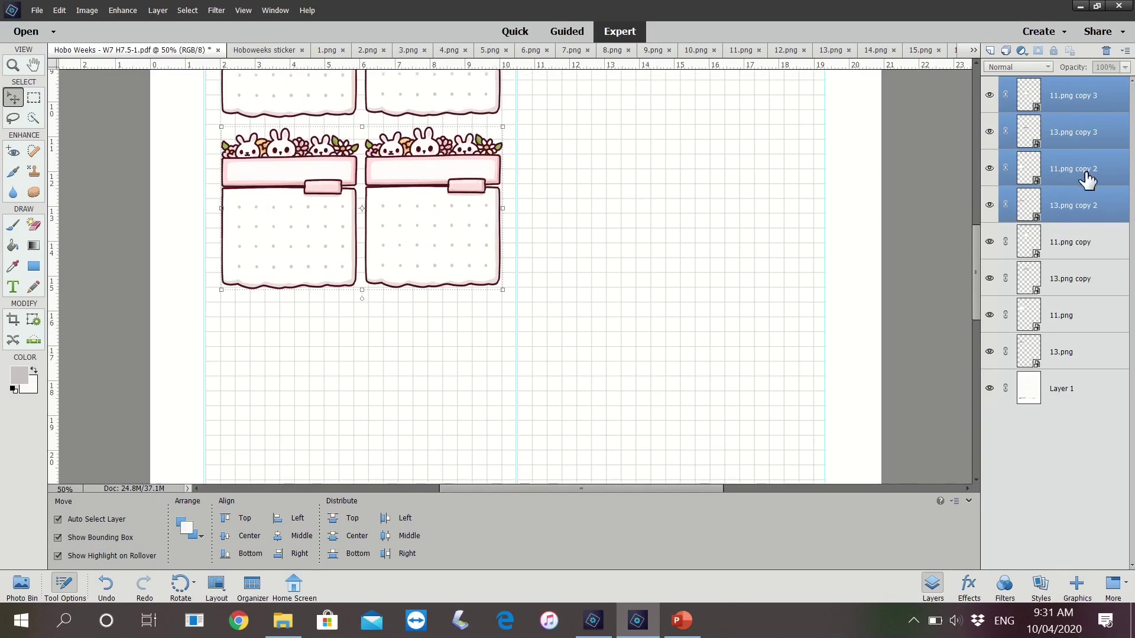
pyautogui.rightClick(1087, 178)
pyautogui.click(1039, 208)
pyautogui.click(671, 193)
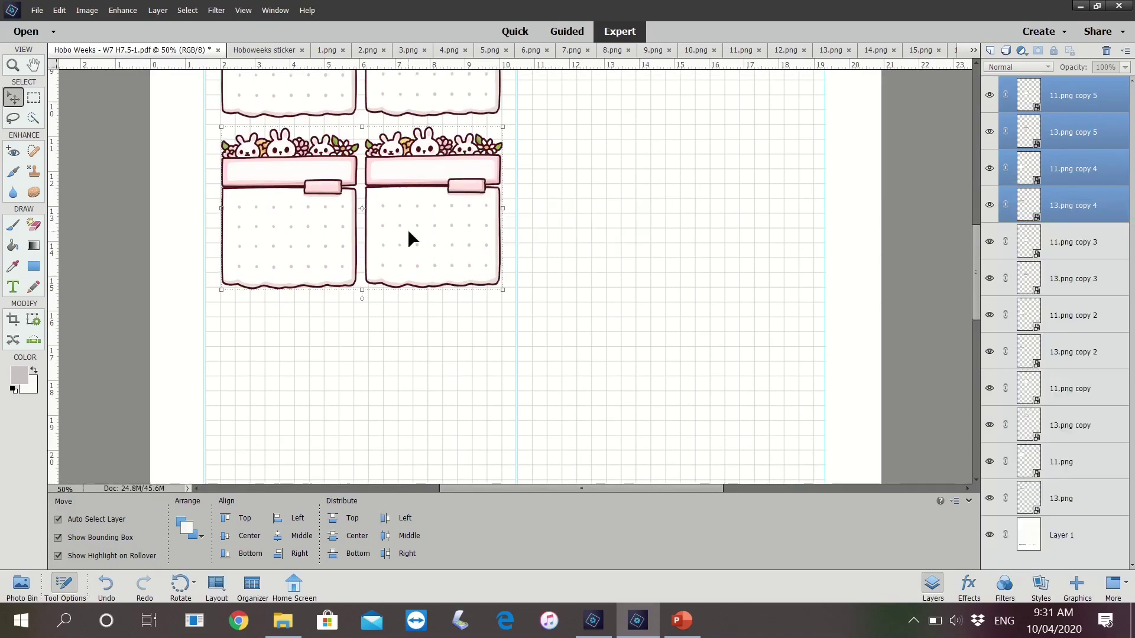
pyautogui.moveTo(408, 232); pyautogui.dragTo(413, 410)
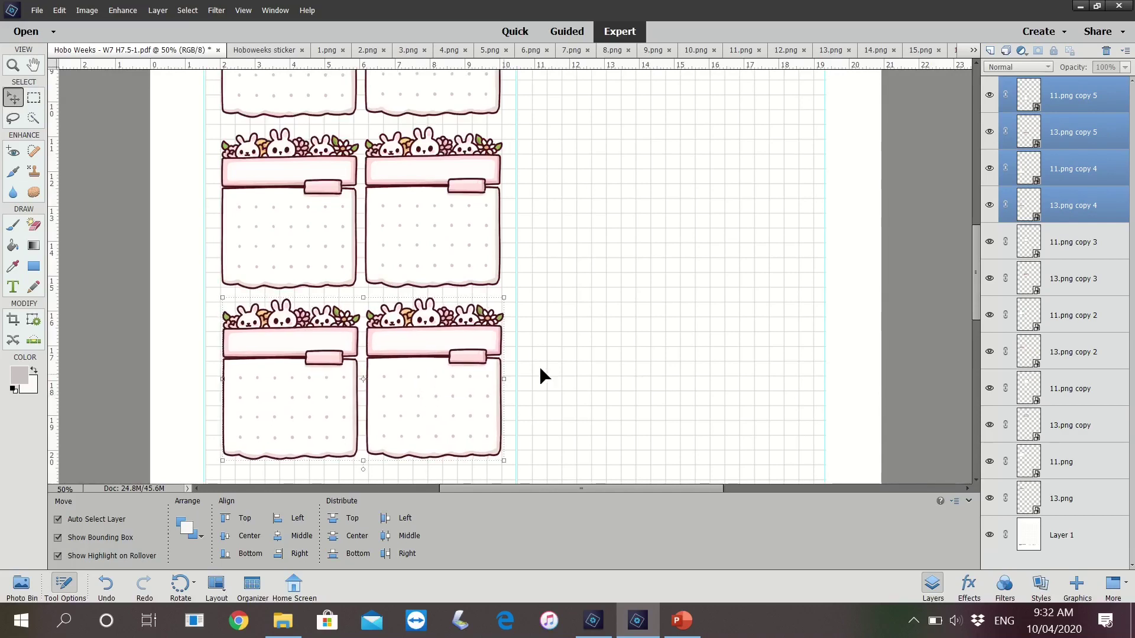
# - Deselect the boxes, zoom the page to 30% and show the Photo Bin thumbnails
pyautogui.click(612, 347)
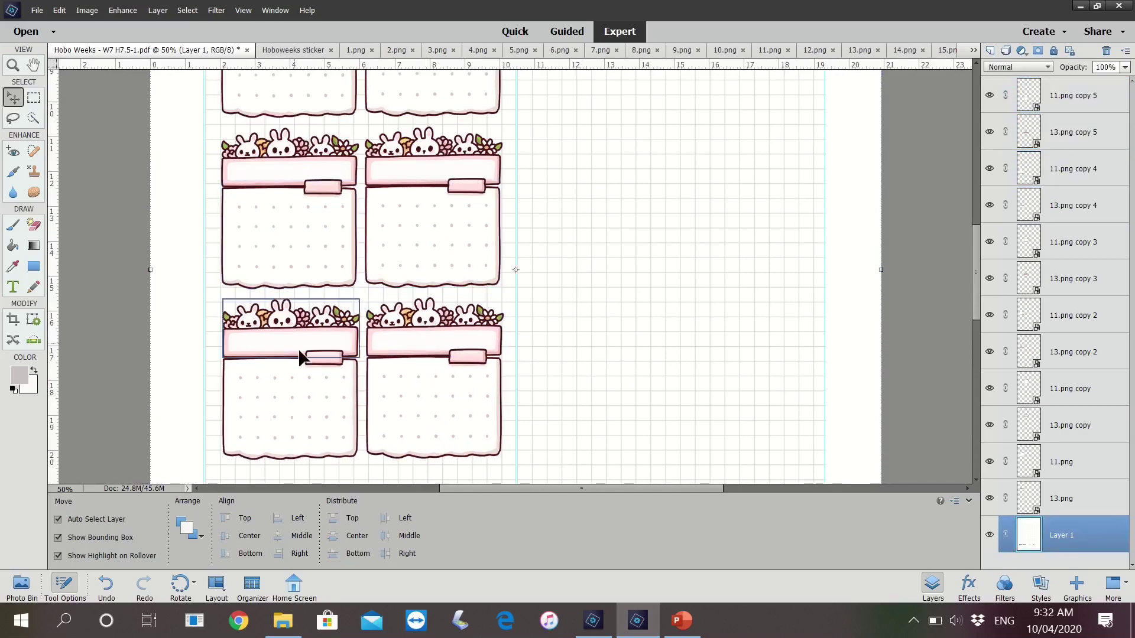
pyautogui.write('0')
pyautogui.press('Return')
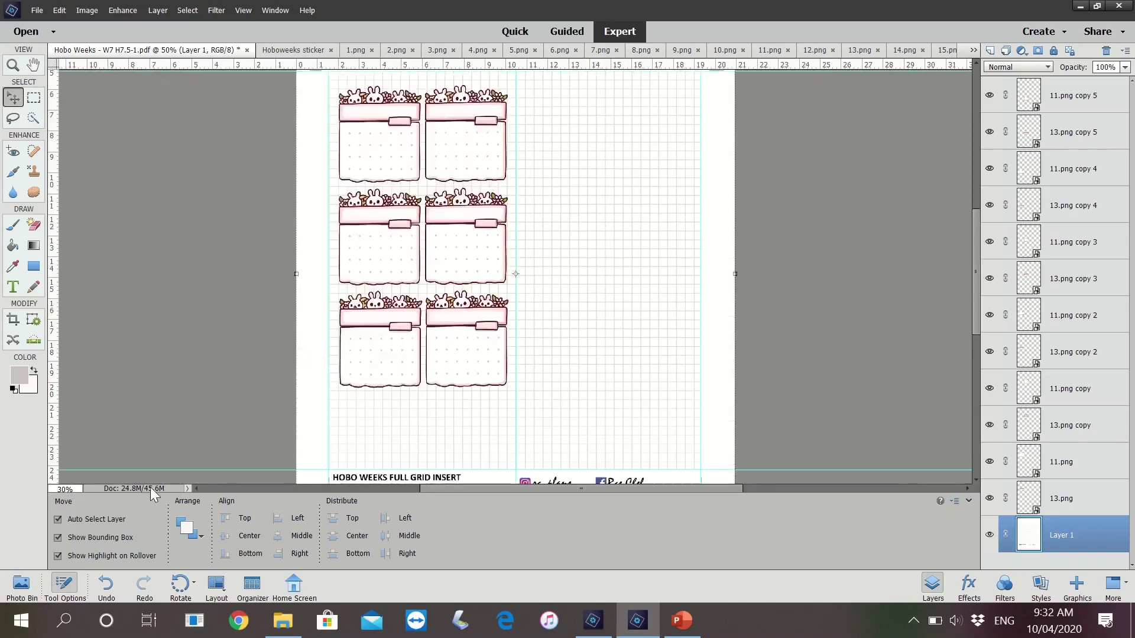
pyautogui.scroll(2, 612, 301)
pyautogui.scroll(-2, 613, 291)
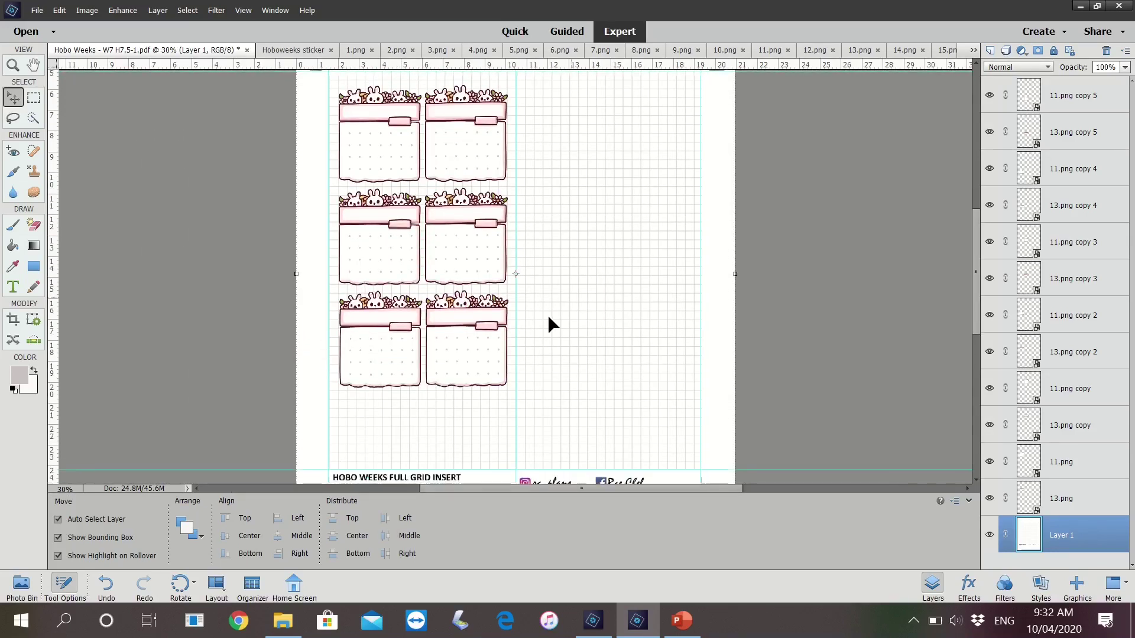
pyautogui.click(21, 586)
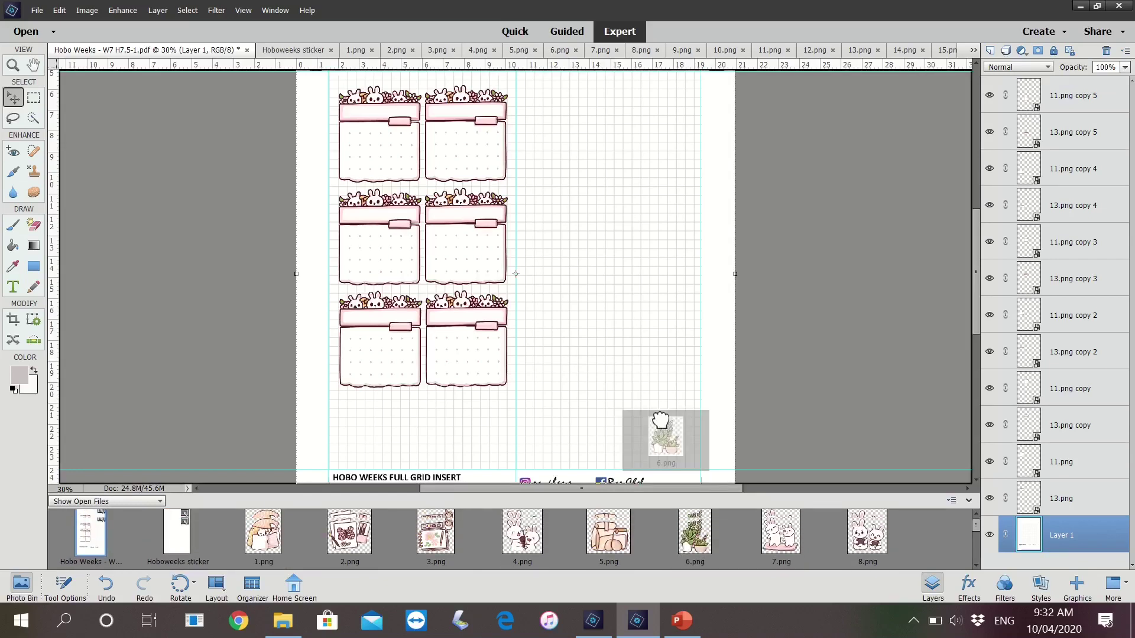
# - Place 6.png under the bottom-left box, scaled to about 80%
pyautogui.moveTo(688, 556); pyautogui.dragTo(444, 408)
pyautogui.moveTo(536, 305)
pyautogui.mouseDown()
pyautogui.moveTo(444, 453)
pyautogui.moveTo(400, 443)
pyautogui.mouseUp()
pyautogui.moveTo(1086, 535); pyautogui.dragTo(1092, 83)
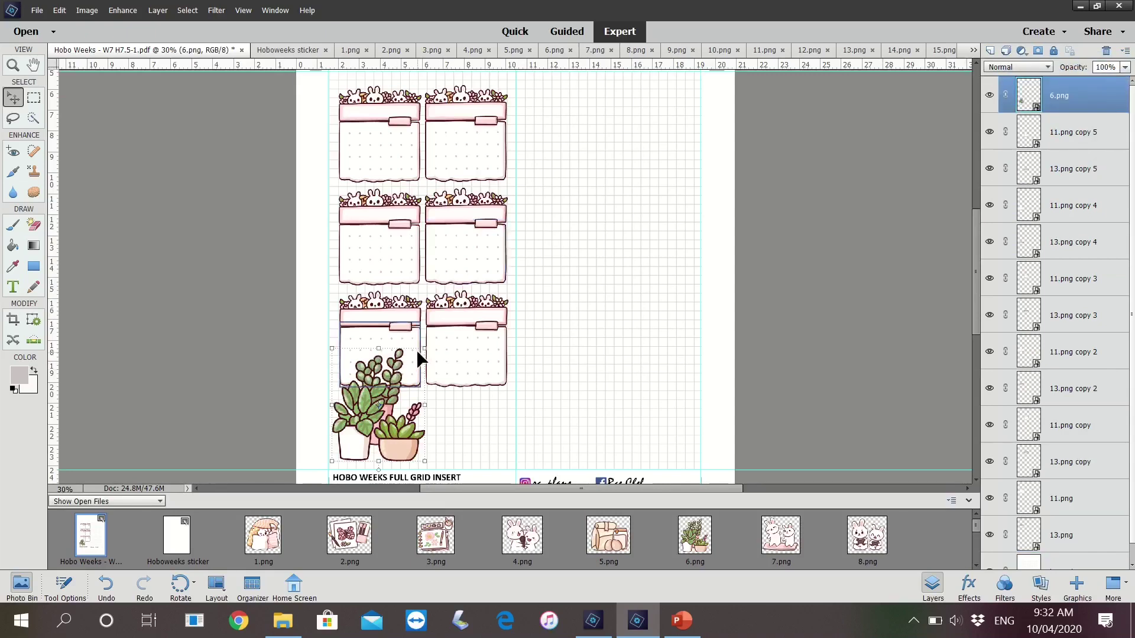
pyautogui.moveTo(428, 349); pyautogui.dragTo(408, 371)
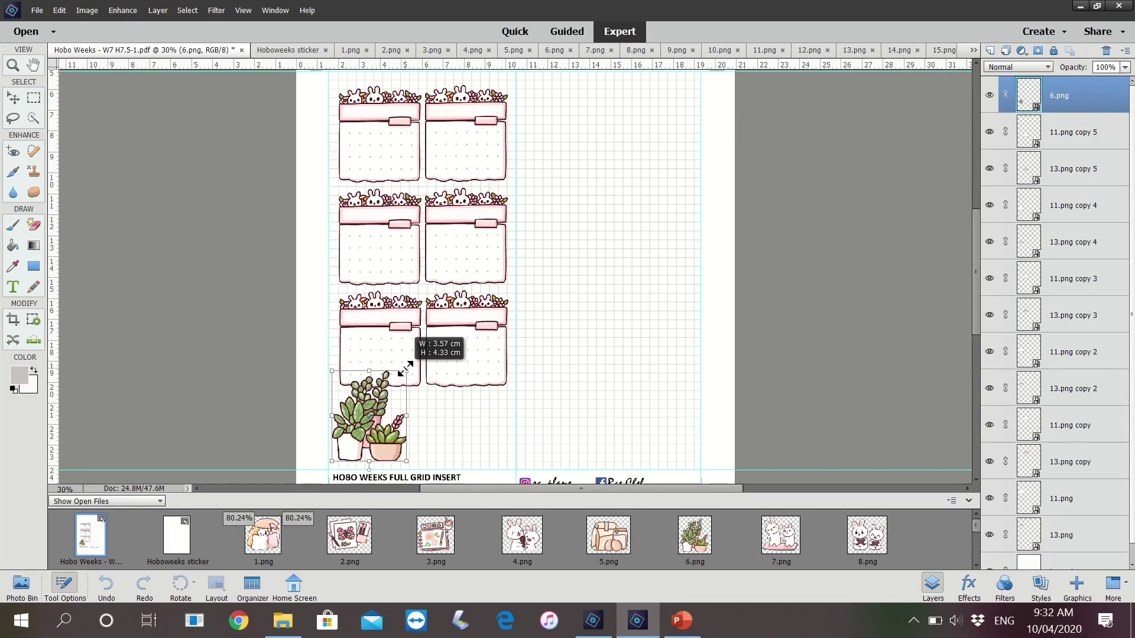
pyautogui.click(363, 476)
pyautogui.scroll(-2, 442, 389)
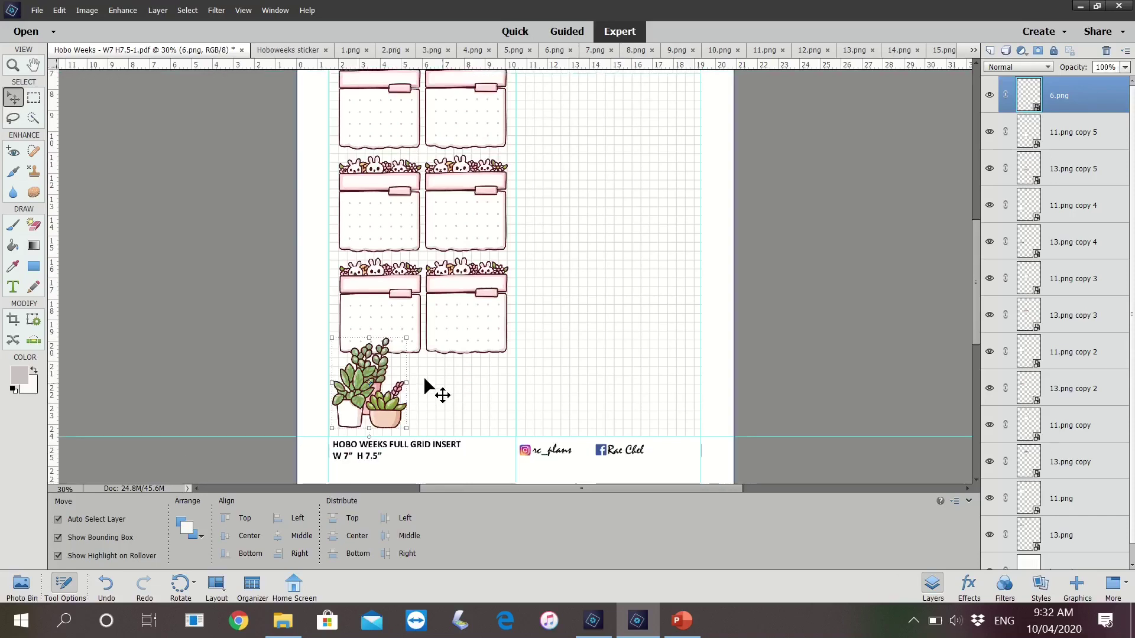
pyautogui.moveTo(355, 390); pyautogui.dragTo(362, 390)
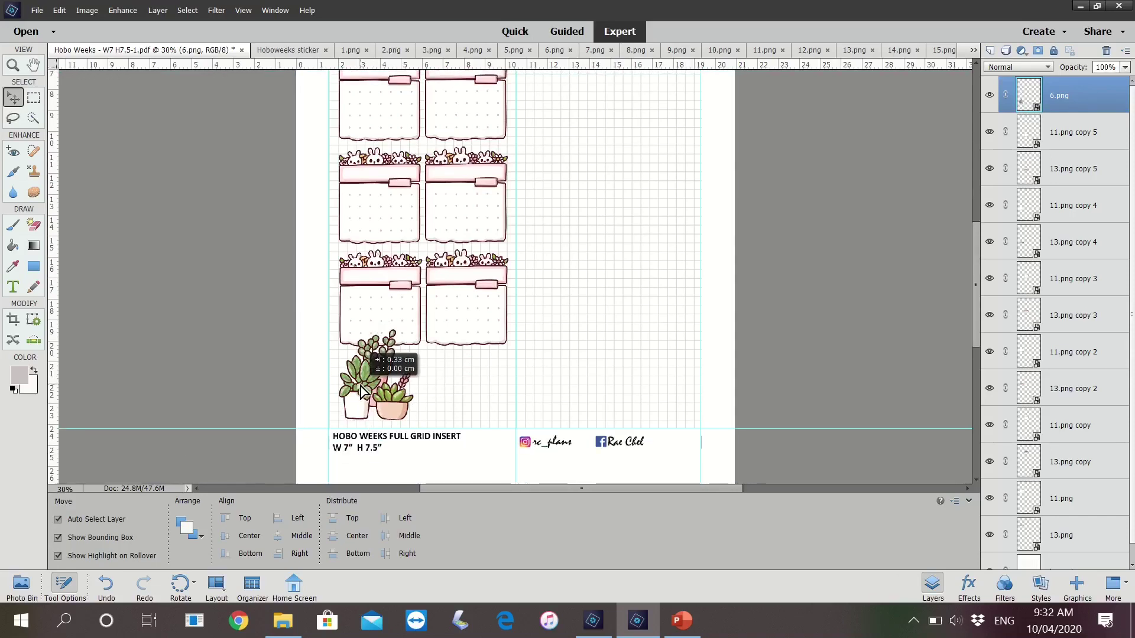
pyautogui.click(21, 585)
pyautogui.scroll(-2, 188, 547)
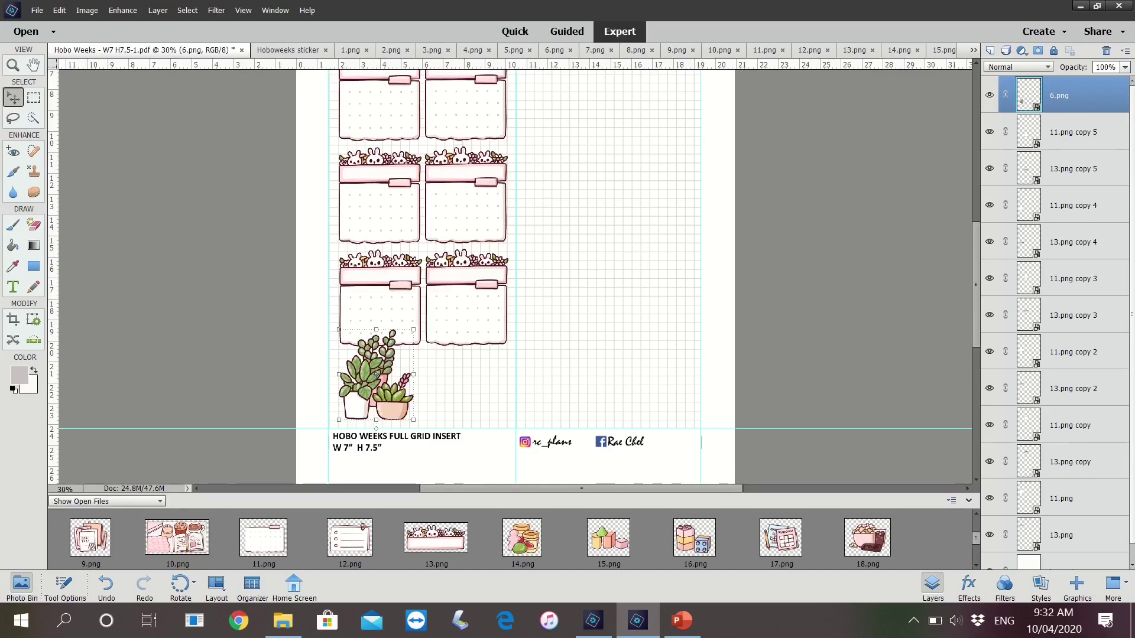
# - Place the coffee-and-book illustration beside the succulents, shrunk to roughly half size
pyautogui.moveTo(177, 537)
pyautogui.mouseDown()
pyautogui.moveTo(579, 346)
pyautogui.moveTo(518, 351)
pyautogui.mouseUp()
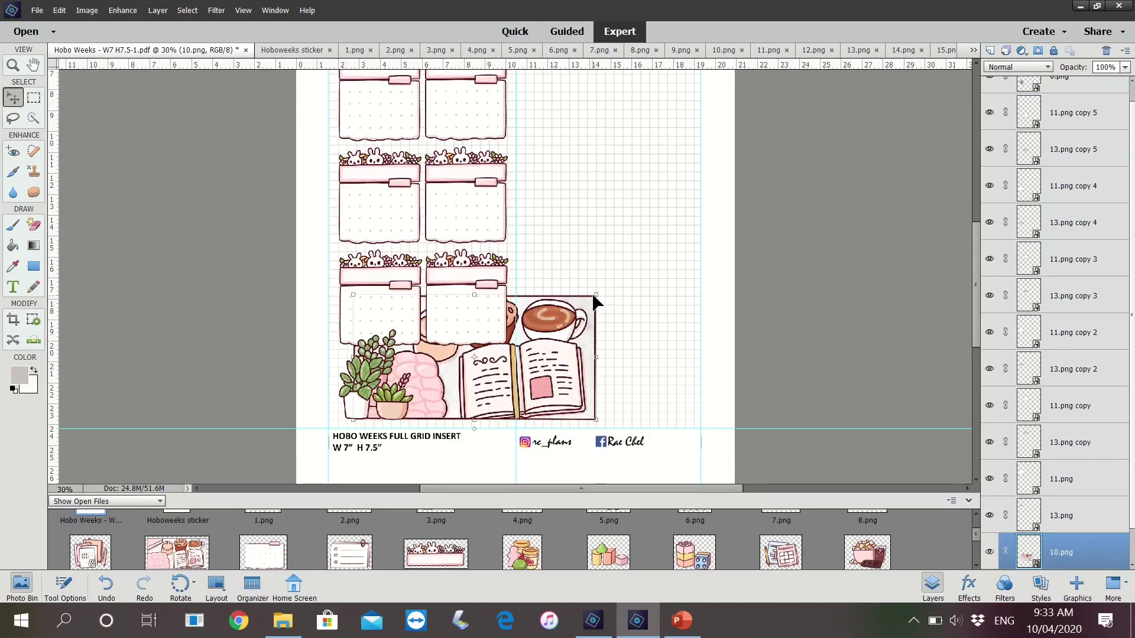
pyautogui.moveTo(595, 297); pyautogui.dragTo(499, 329)
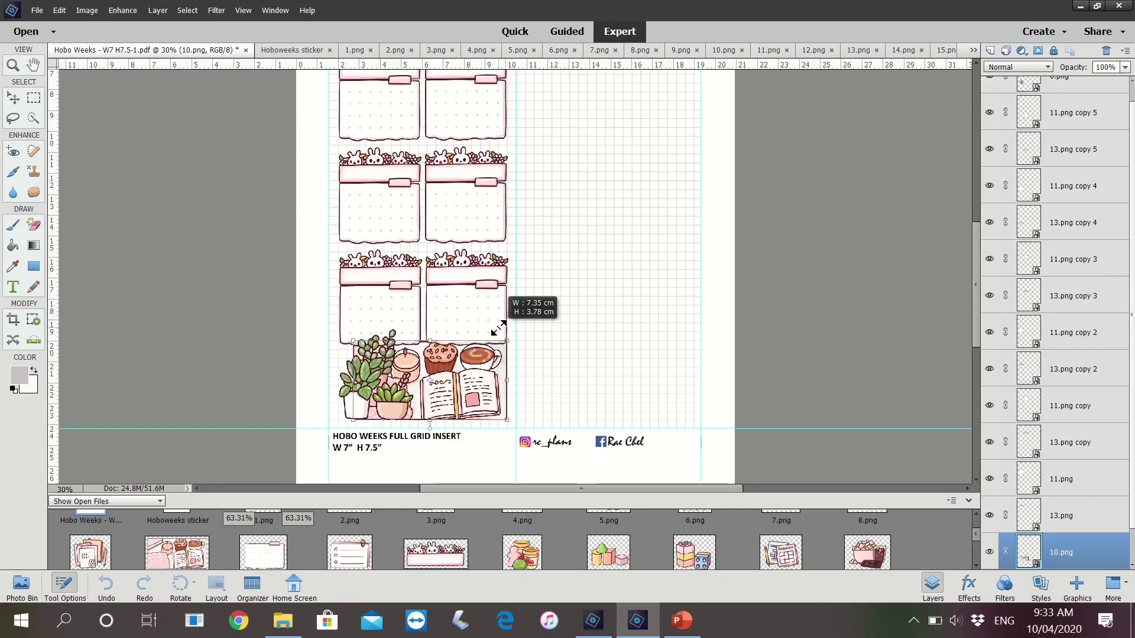
pyautogui.press('Return')
pyautogui.click(826, 357)
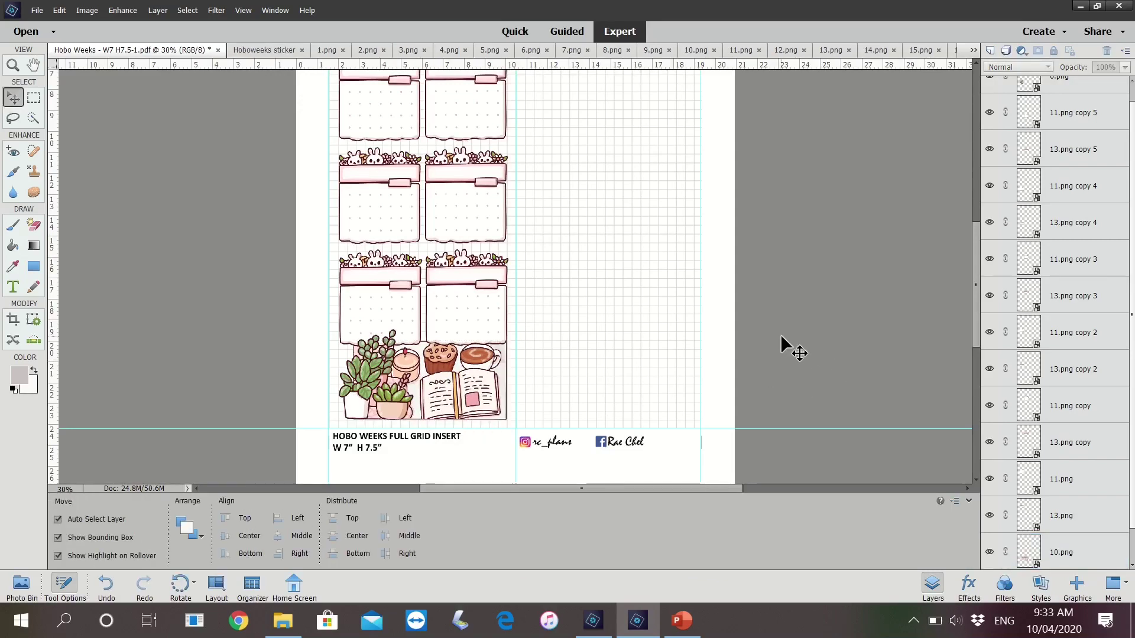
pyautogui.scroll(1, 473, 334)
pyautogui.scroll(2, 472, 334)
pyautogui.scroll(1, 473, 333)
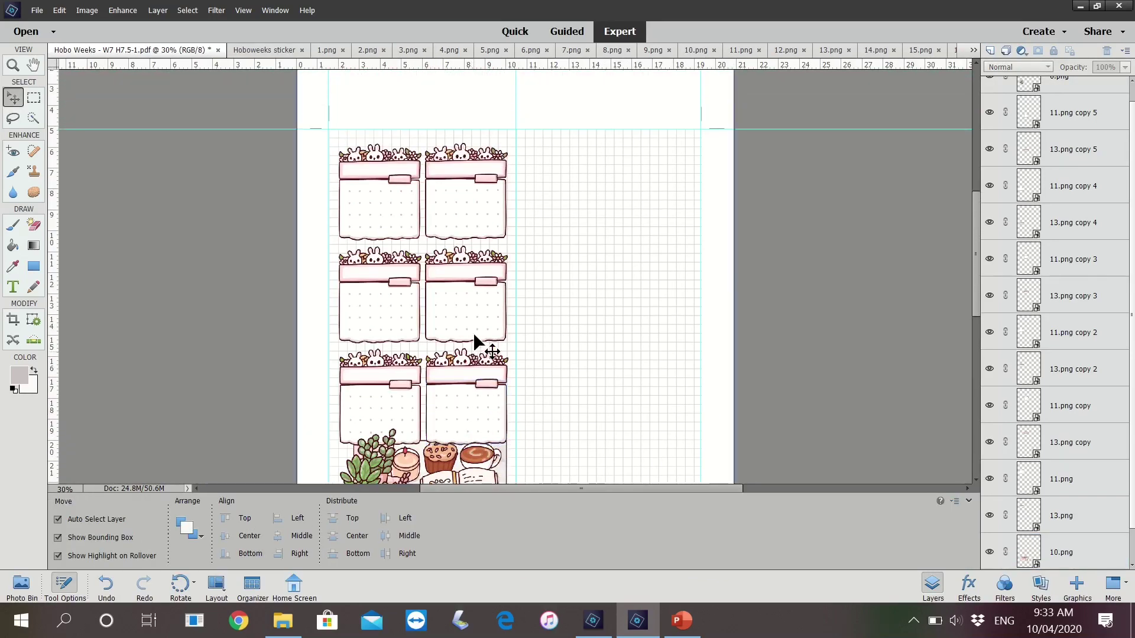
pyautogui.scroll(-2, 474, 336)
pyautogui.scroll(-2, 474, 336)
pyautogui.scroll(-1, 474, 336)
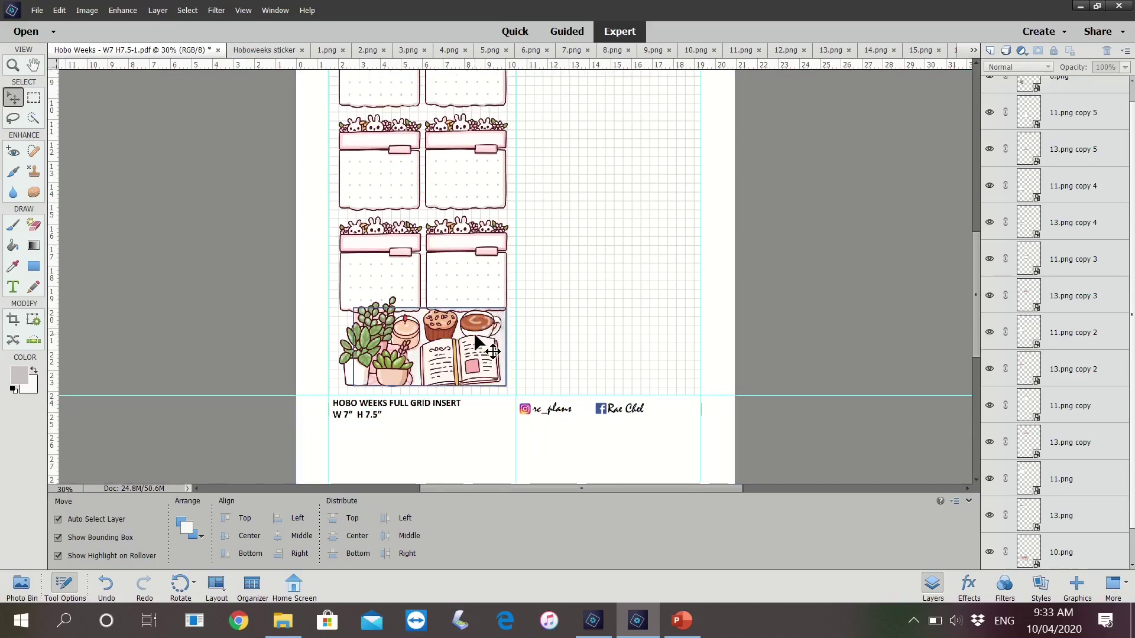
# - Fine-tune the book illustration's size, shrinking it slightly to about 96%
pyautogui.click(480, 342)
pyautogui.moveTo(506, 308)
pyautogui.mouseDown()
pyautogui.moveTo(474, 326)
pyautogui.moveTo(492, 359)
pyautogui.mouseUp()
pyautogui.click(429, 395)
pyautogui.click(640, 336)
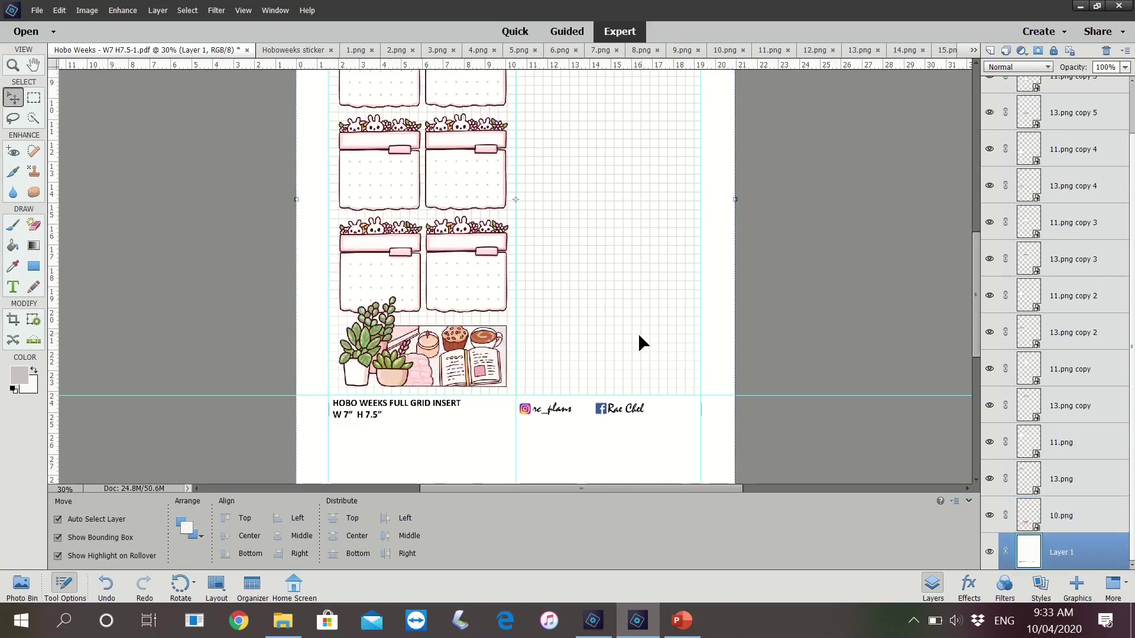
pyautogui.click(487, 352)
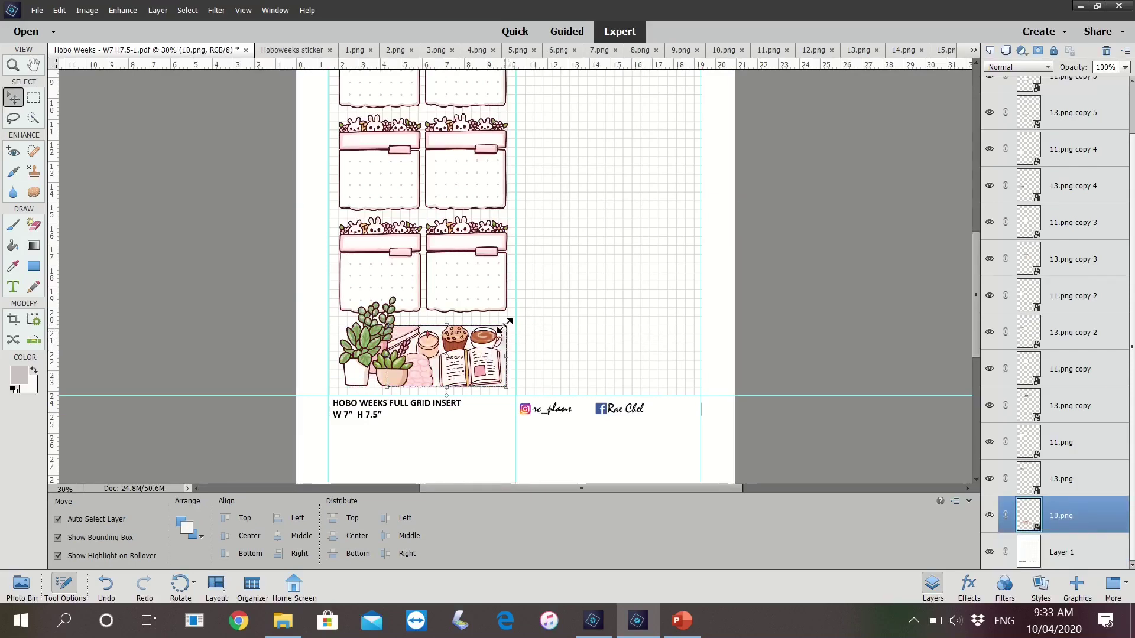
pyautogui.moveTo(500, 330); pyautogui.dragTo(496, 335)
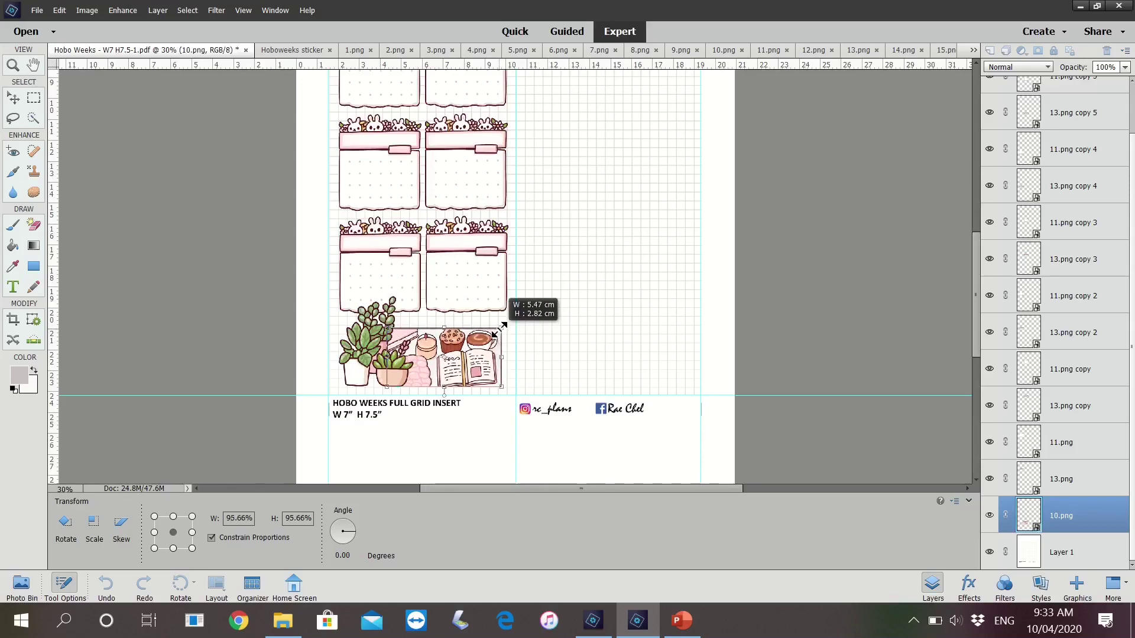
pyautogui.click(463, 399)
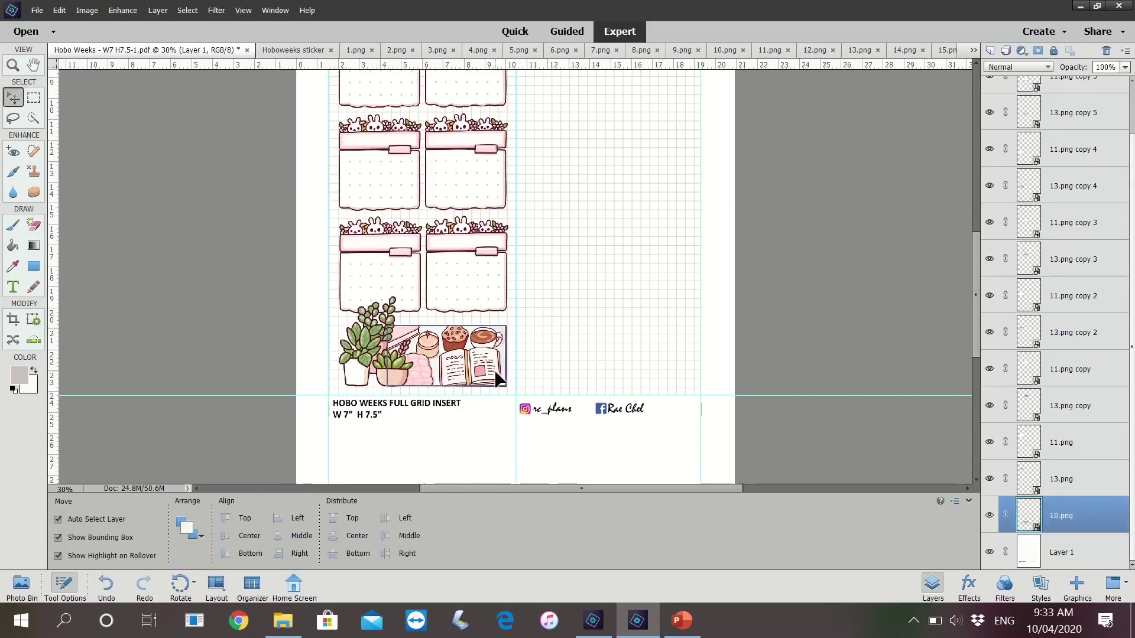
# - Nudge the plant-and-coffee illustration slightly into place and deselect it
pyautogui.click(358, 372)
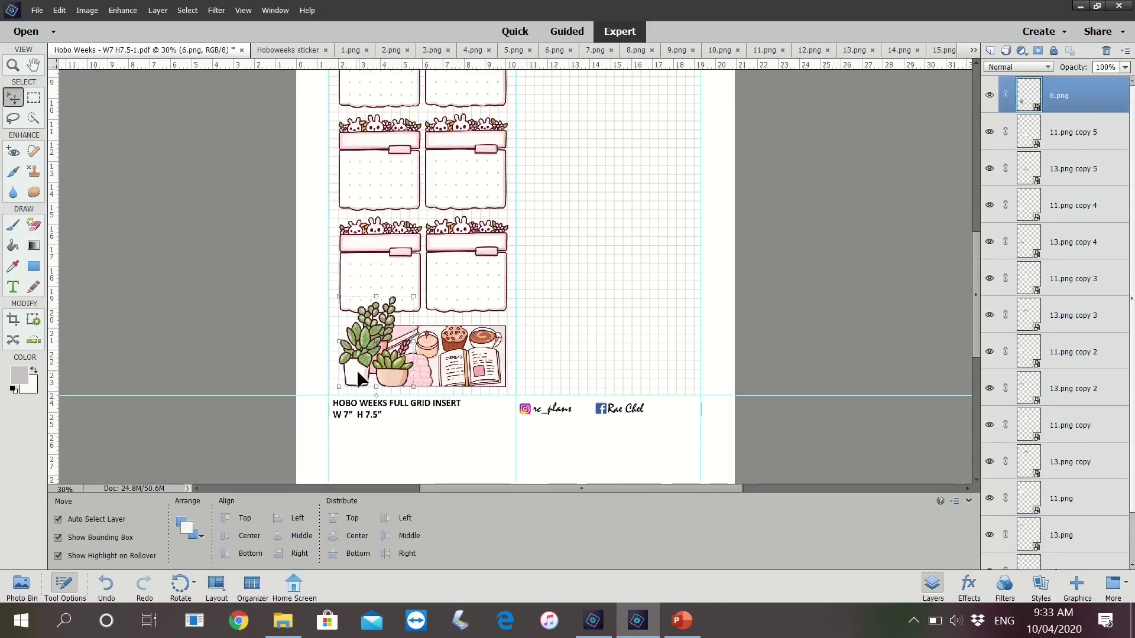
pyautogui.moveTo(357, 370); pyautogui.dragTo(355, 372)
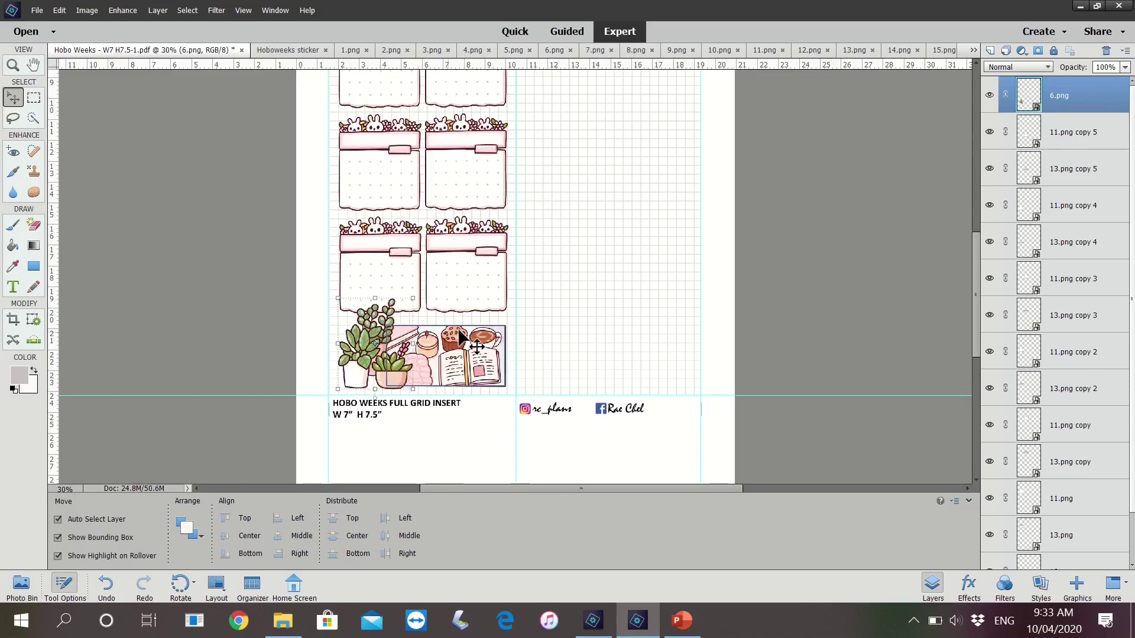
pyautogui.click(463, 337)
pyautogui.scroll(2, 611, 360)
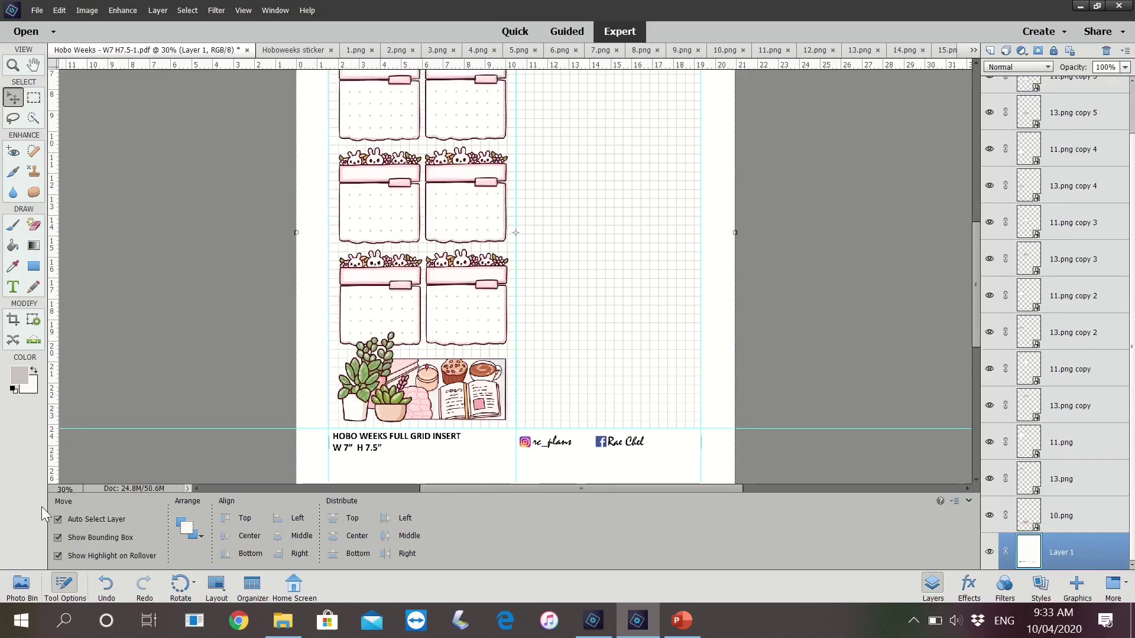
# - Zoom out to 25% and pick the Horizontal Type tool, checking its font and size
pyautogui.write('5')
pyautogui.press('Return')
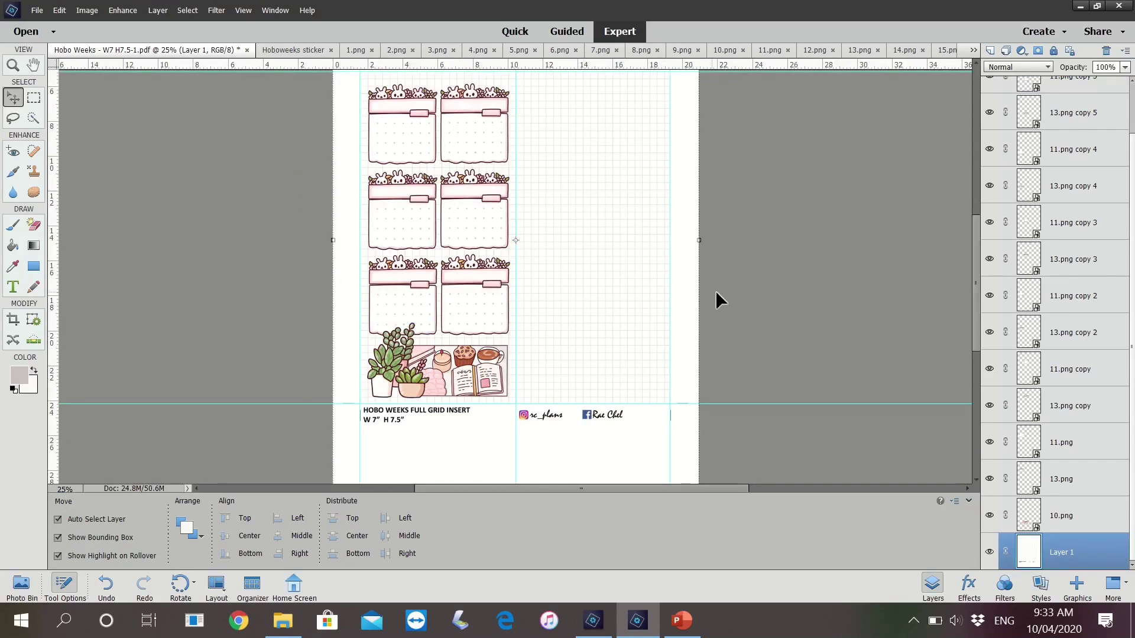
pyautogui.scroll(2, 739, 289)
pyautogui.scroll(1, 764, 289)
pyautogui.scroll(-2, 763, 291)
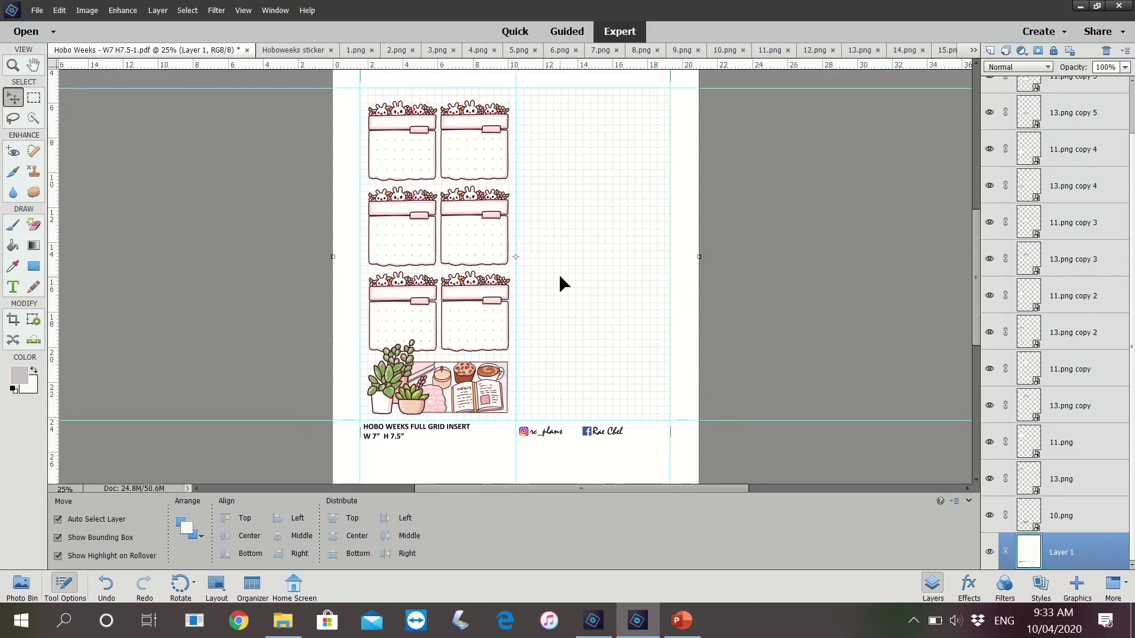
pyautogui.click(10, 290)
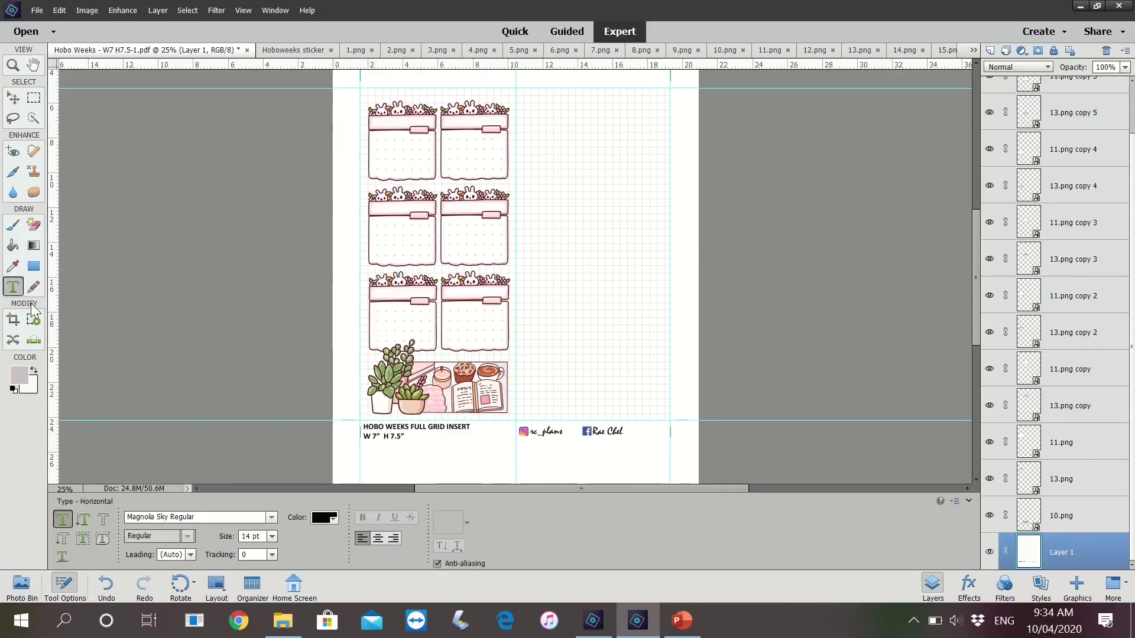
pyautogui.click(271, 517)
pyautogui.click(272, 536)
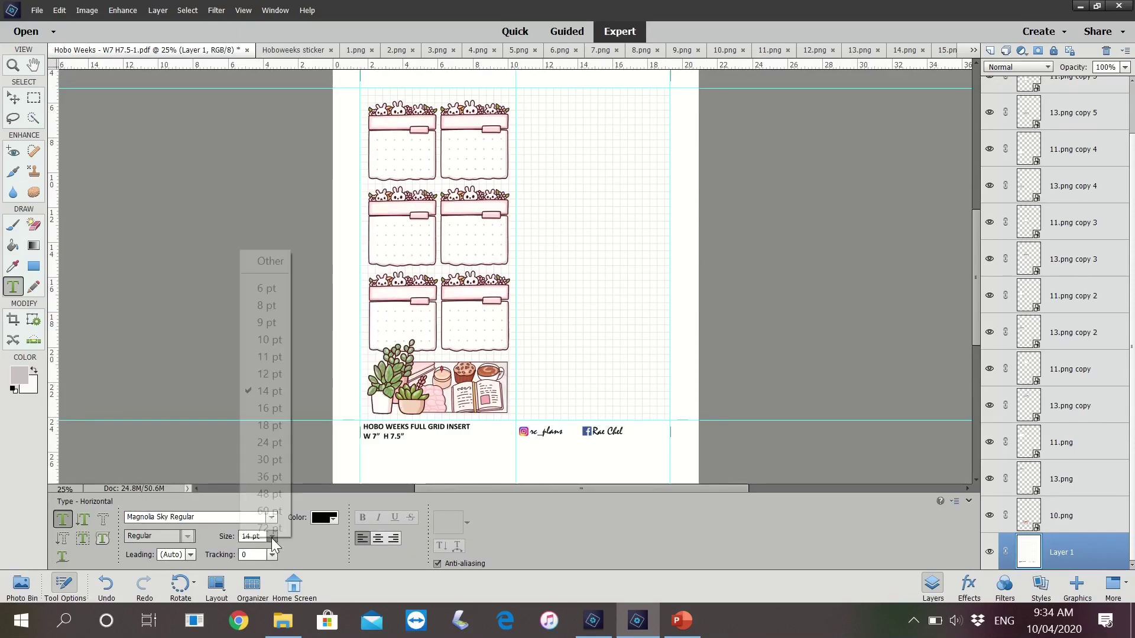
# - Add a Monday label in the first box header and move its layer to the top
pyautogui.click(390, 124)
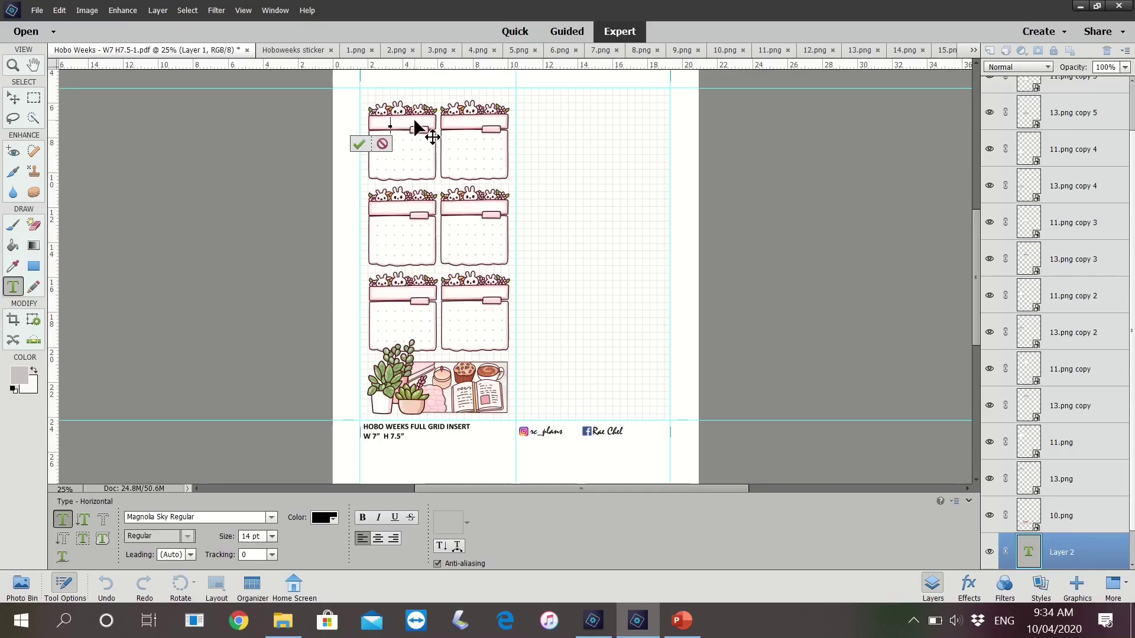
pyautogui.click(380, 143)
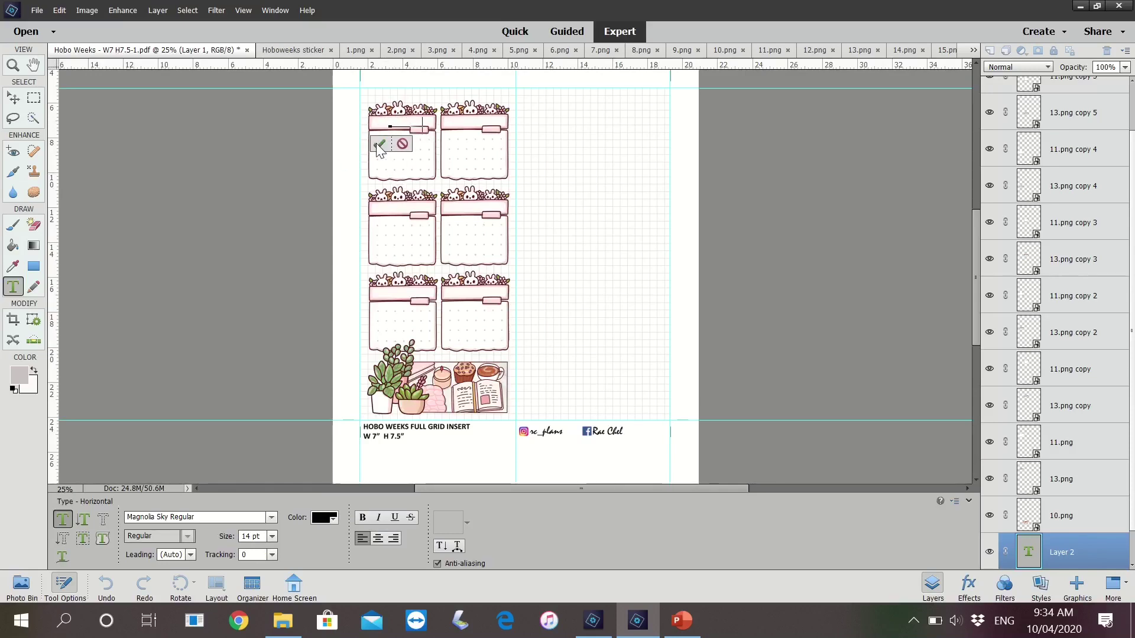
pyautogui.write('Monday')
pyautogui.press('v')
pyautogui.moveTo(1083, 220); pyautogui.dragTo(1087, 66)
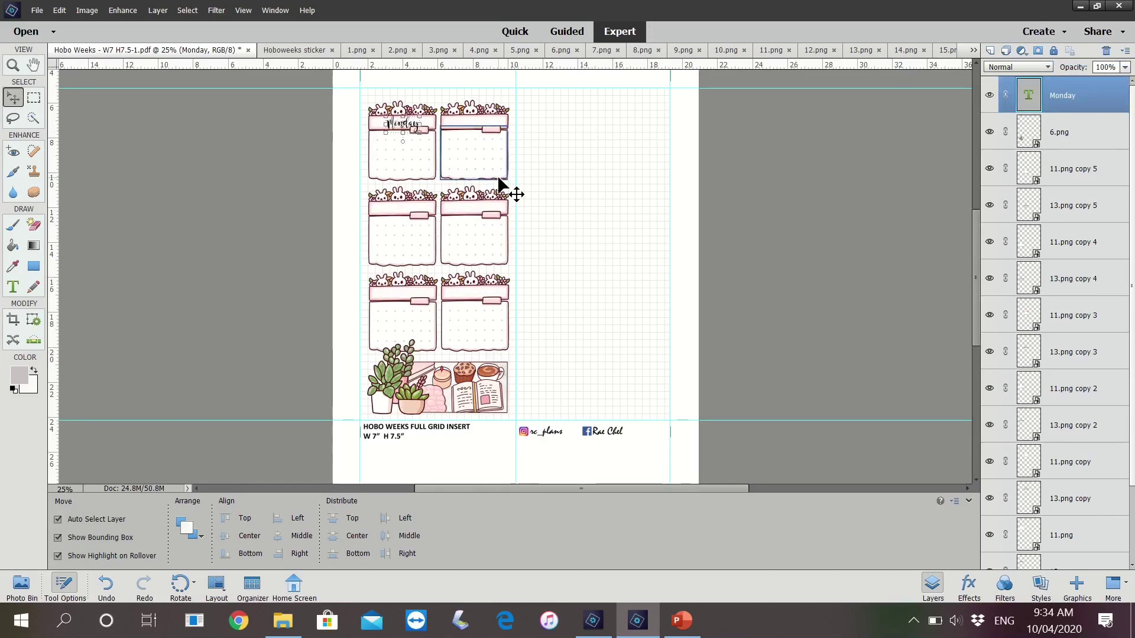
# - Duplicate the Monday layer into the second box header and retype it as Tuesday
pyautogui.rightClick(1085, 98)
pyautogui.click(1081, 136)
pyautogui.click(670, 184)
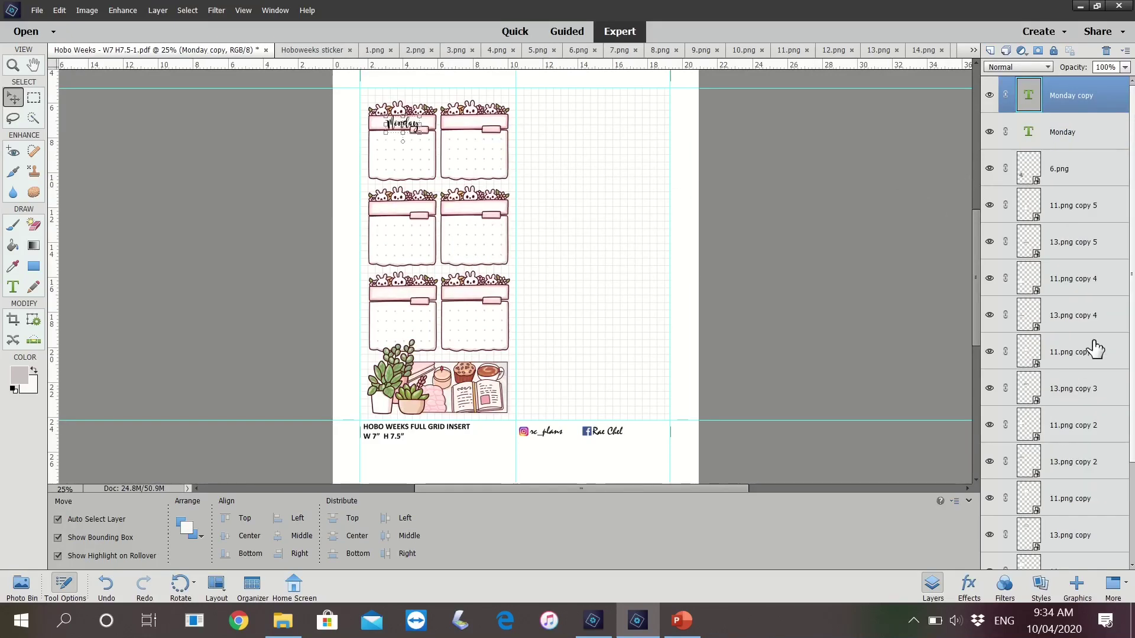
pyautogui.moveTo(400, 127); pyautogui.dragTo(473, 127)
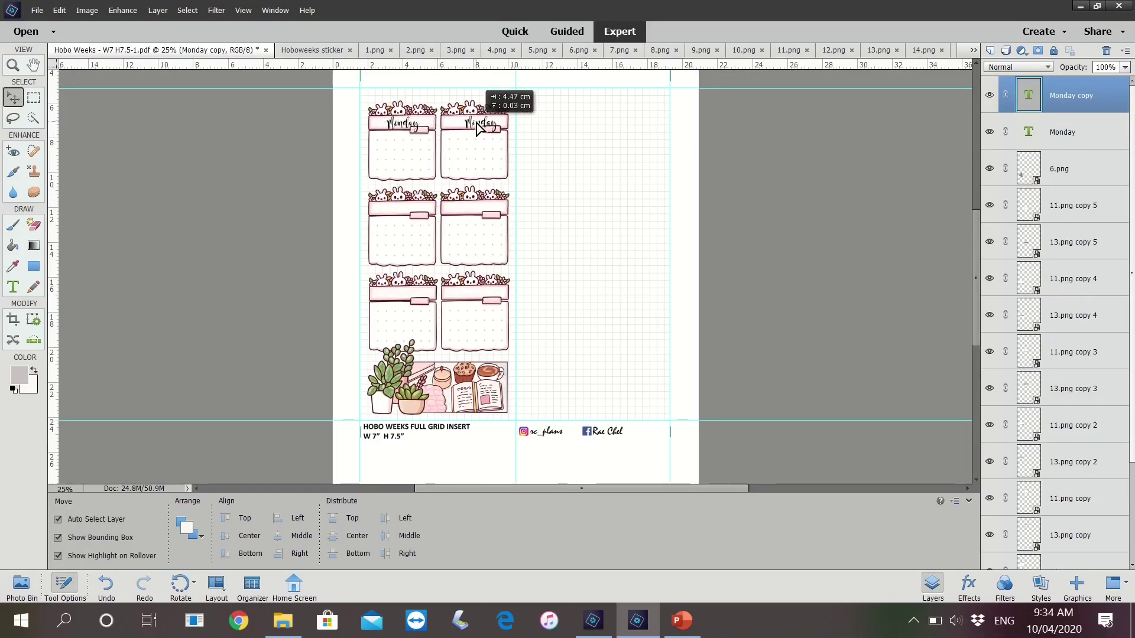
pyautogui.doubleClick(473, 124)
pyautogui.write('Tues')
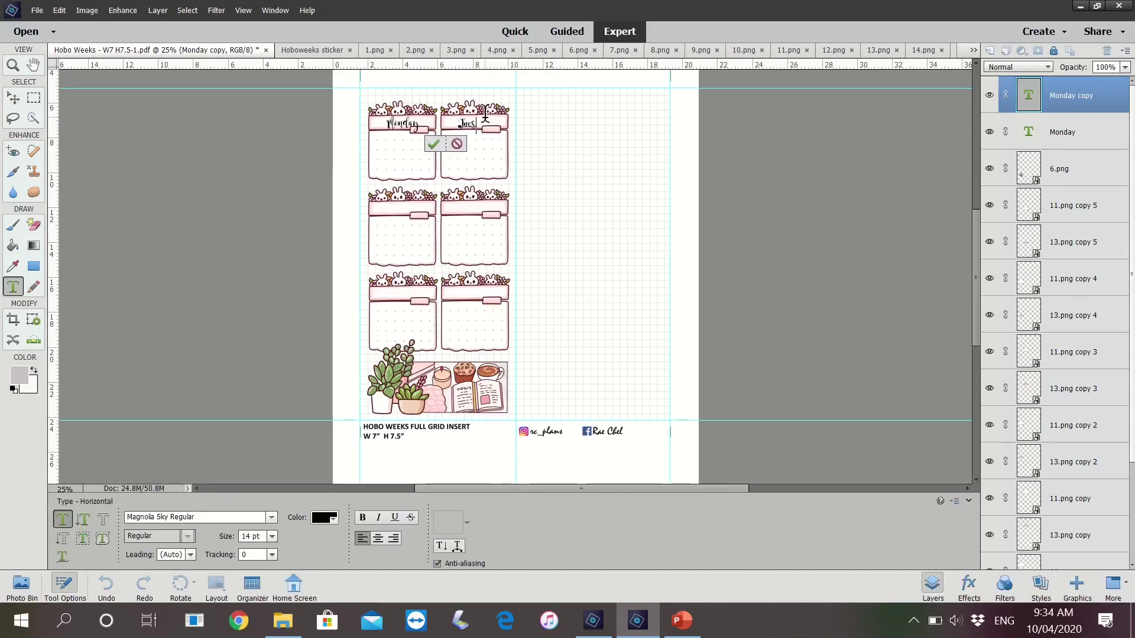
pyautogui.click(449, 144)
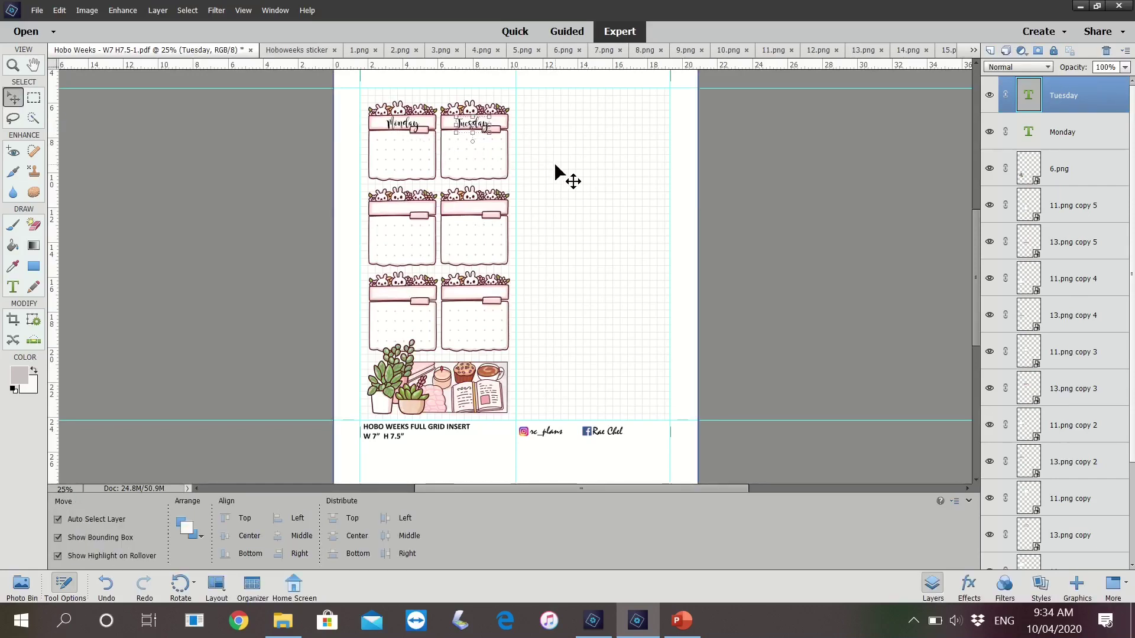
pyautogui.press('Right')
pyautogui.press('Right')
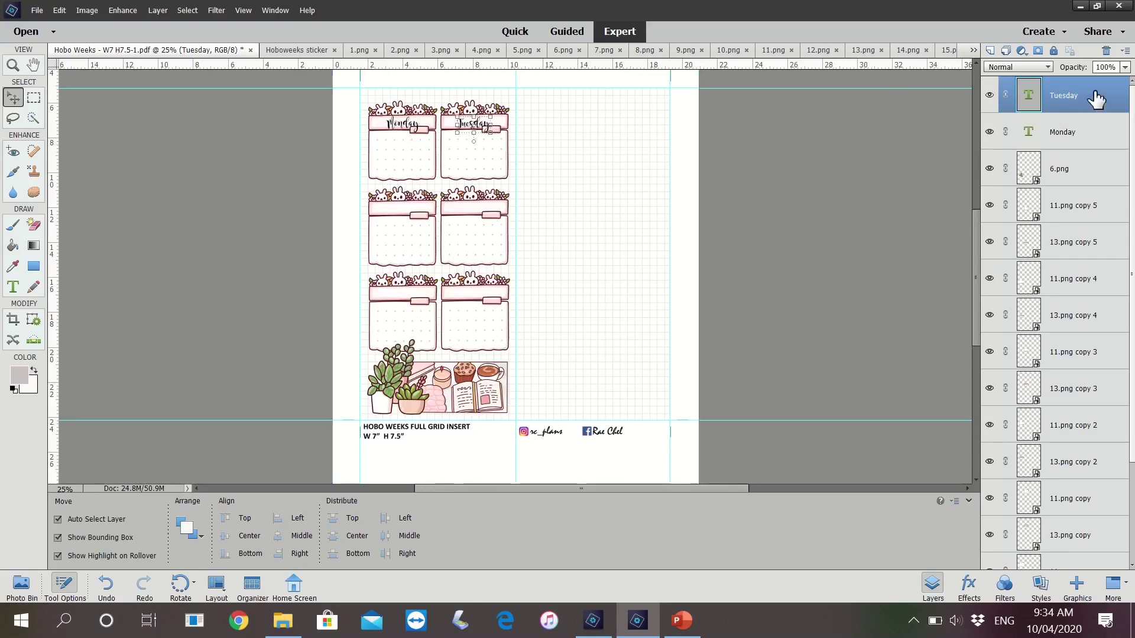
# - Duplicate the Monday and Tuesday labels and move the copies down to the second row
pyautogui.keyDown('ctrl'); pyautogui.click(1085, 132); pyautogui.keyUp('ctrl')
pyautogui.rightClick(1082, 125)
pyautogui.click(1076, 172)
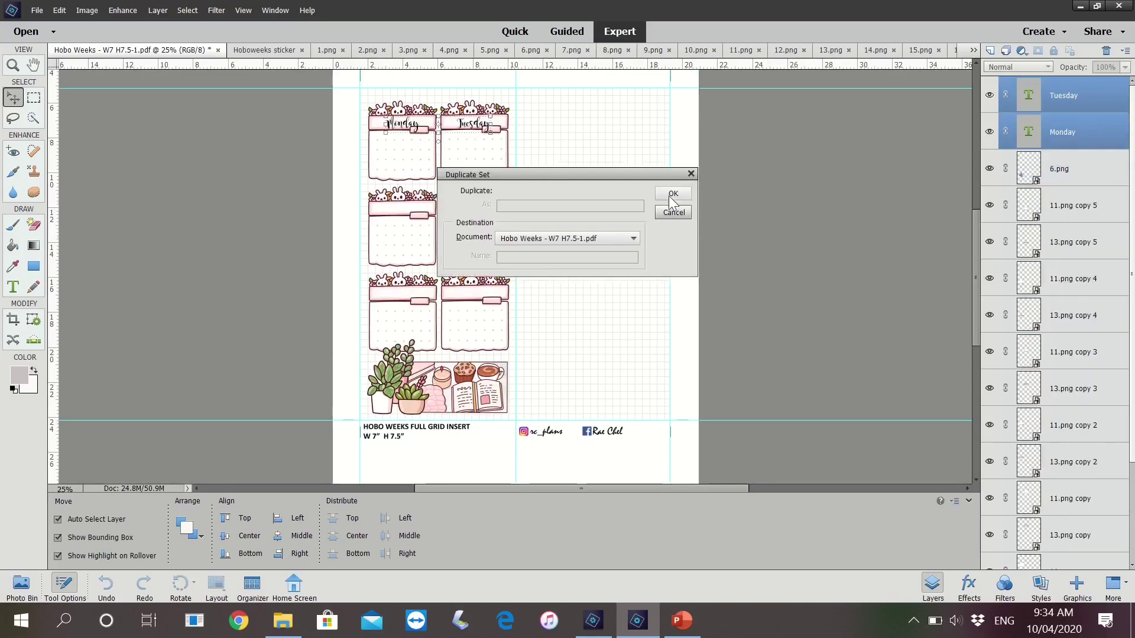
pyautogui.click(673, 194)
pyautogui.moveTo(475, 125); pyautogui.dragTo(476, 210)
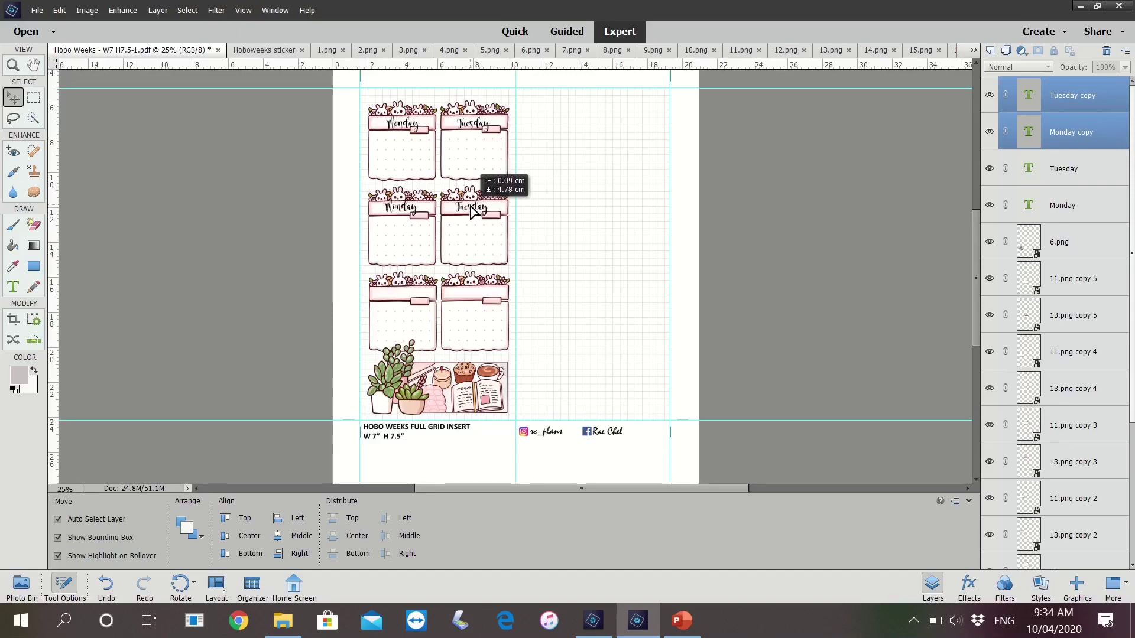
pyautogui.click(596, 255)
# - Retype the row-two Monday copy as Wednesday and zoom in to 50%
pyautogui.doubleClick(404, 209)
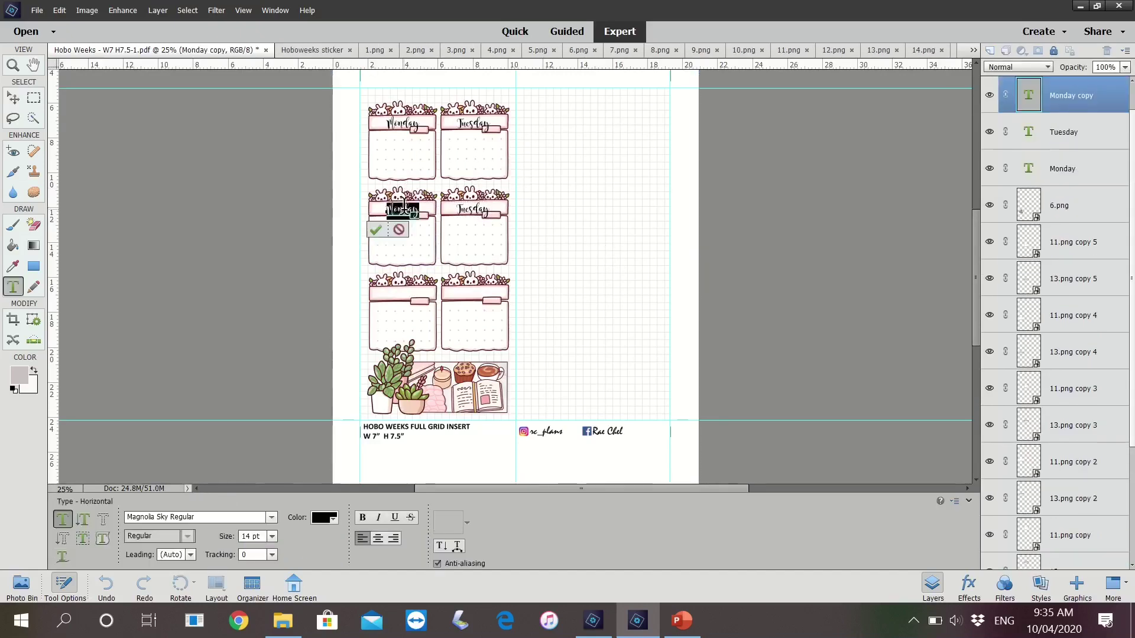
pyautogui.write('Wed')
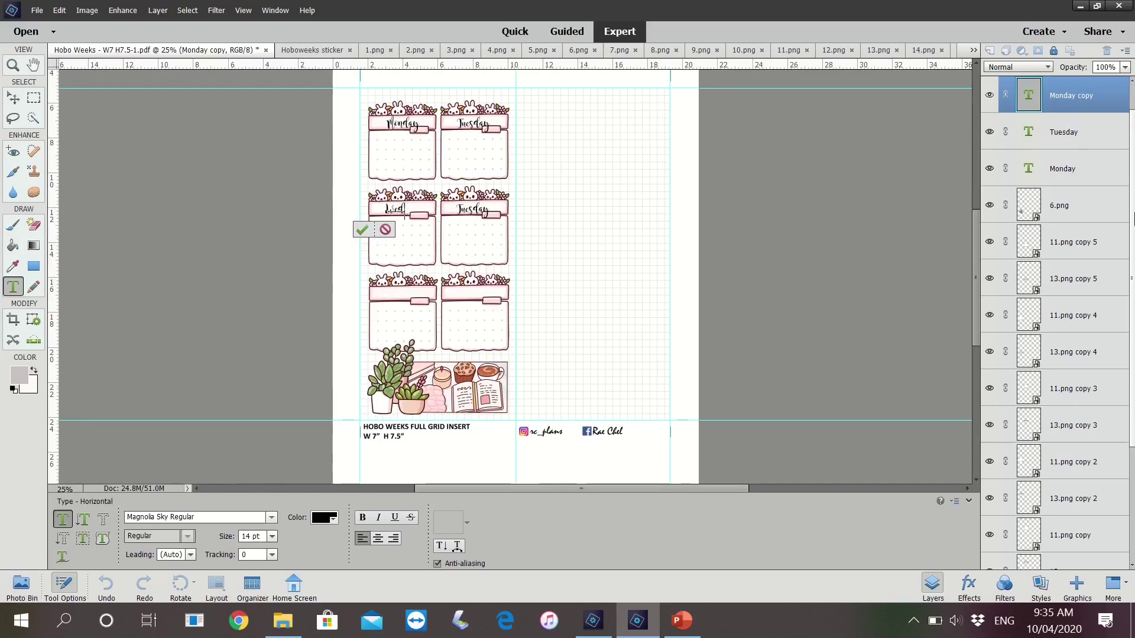
pyautogui.write('nesday')
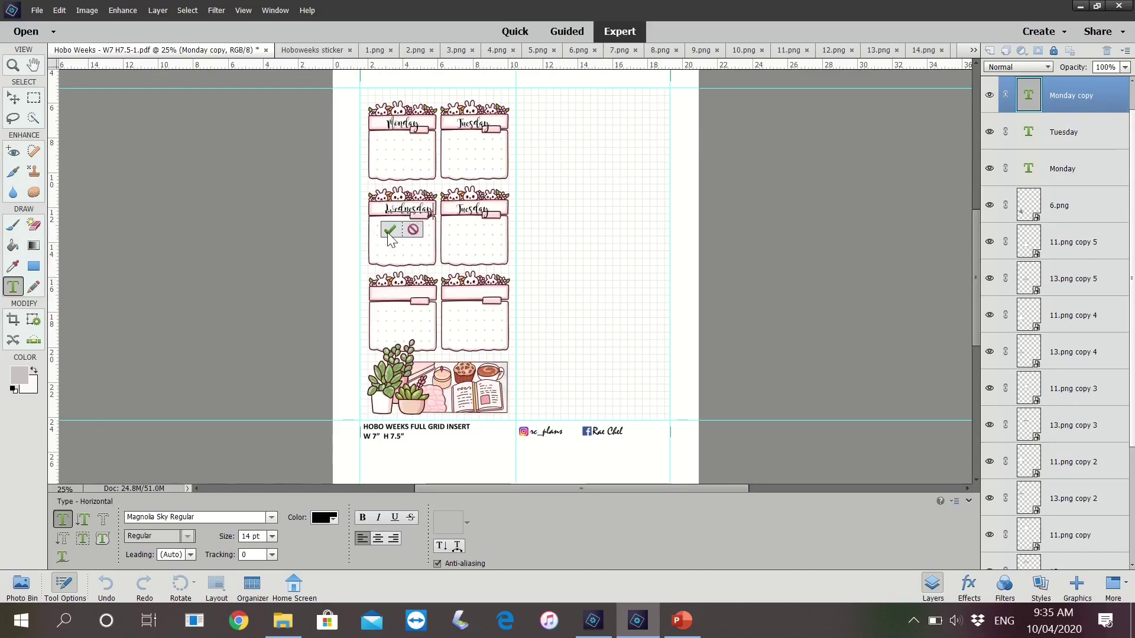
pyautogui.click(390, 230)
pyautogui.write('v50')
pyautogui.press('Return')
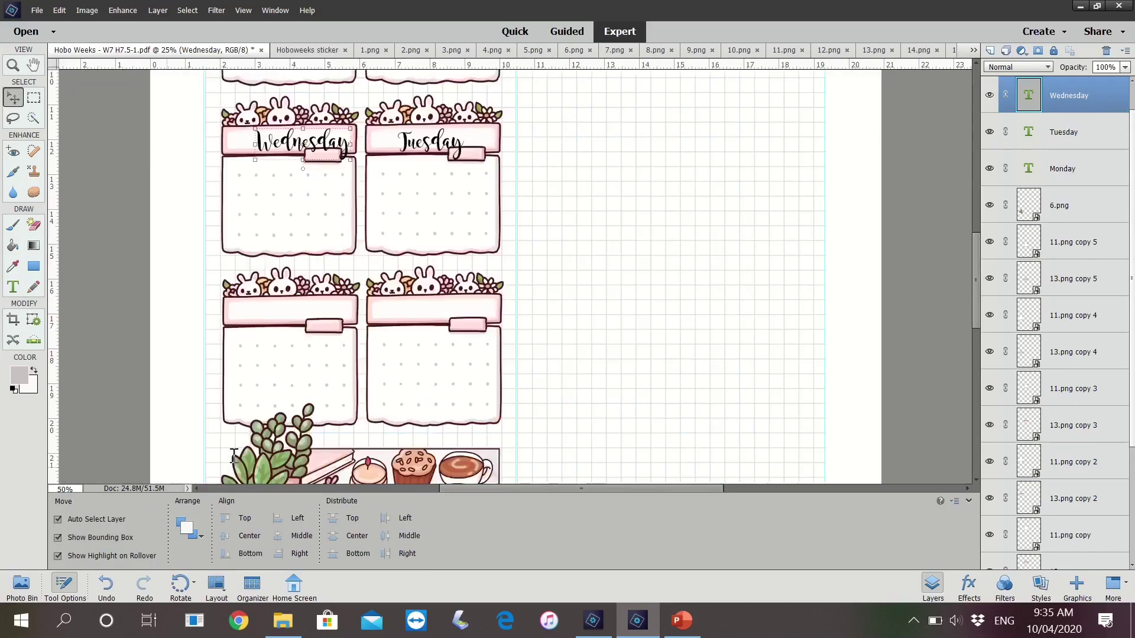
pyautogui.scroll(-2, 421, 224)
pyautogui.scroll(2, 420, 223)
pyautogui.scroll(2, 420, 224)
pyautogui.scroll(2, 423, 232)
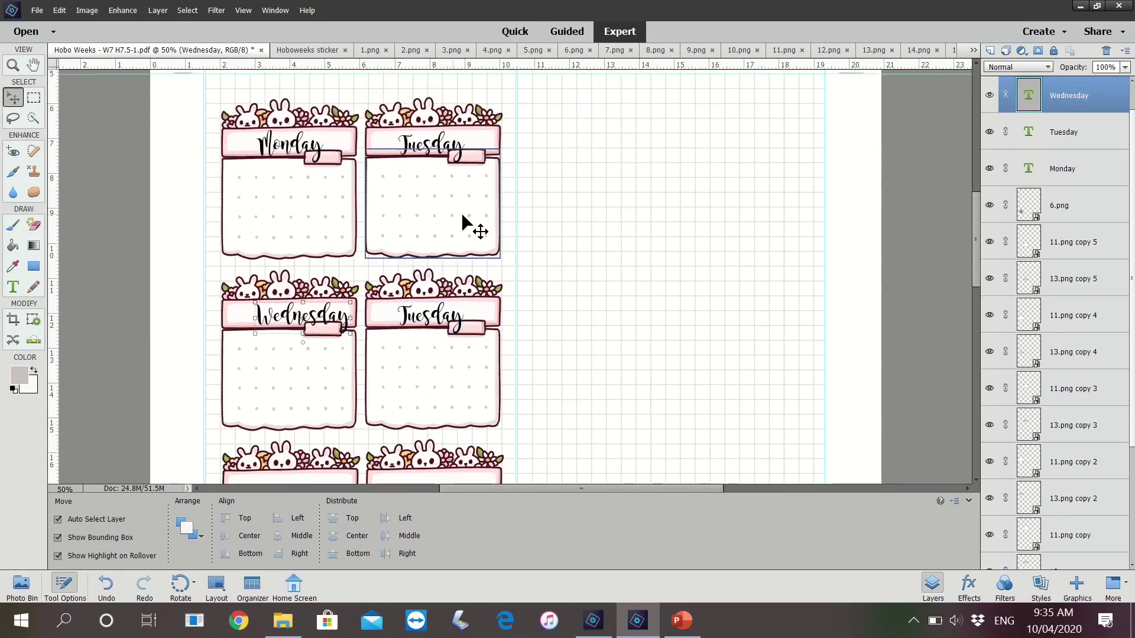
# - Nudge the Wednesday label two steps left to align it
pyautogui.click(646, 289)
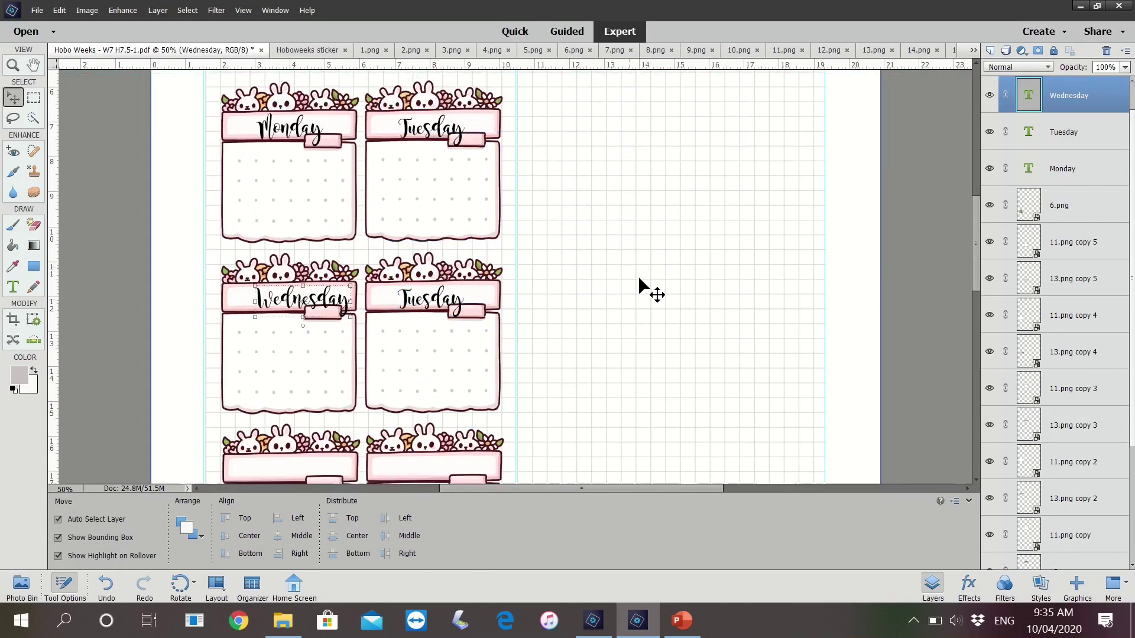
pyautogui.click(437, 137)
pyautogui.click(557, 179)
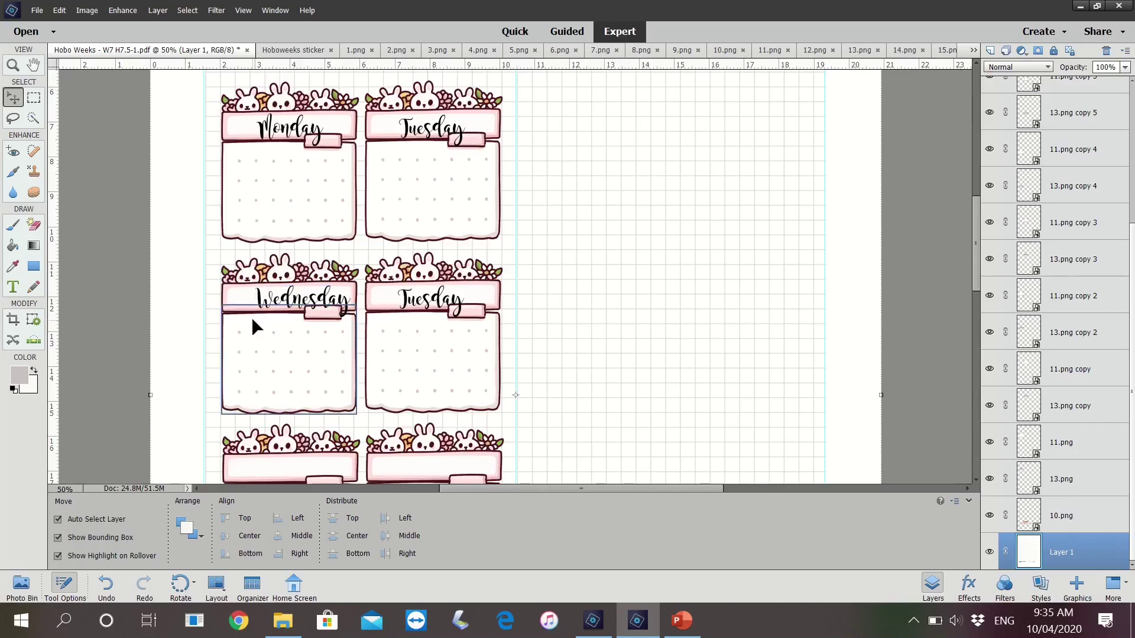
pyautogui.click(299, 298)
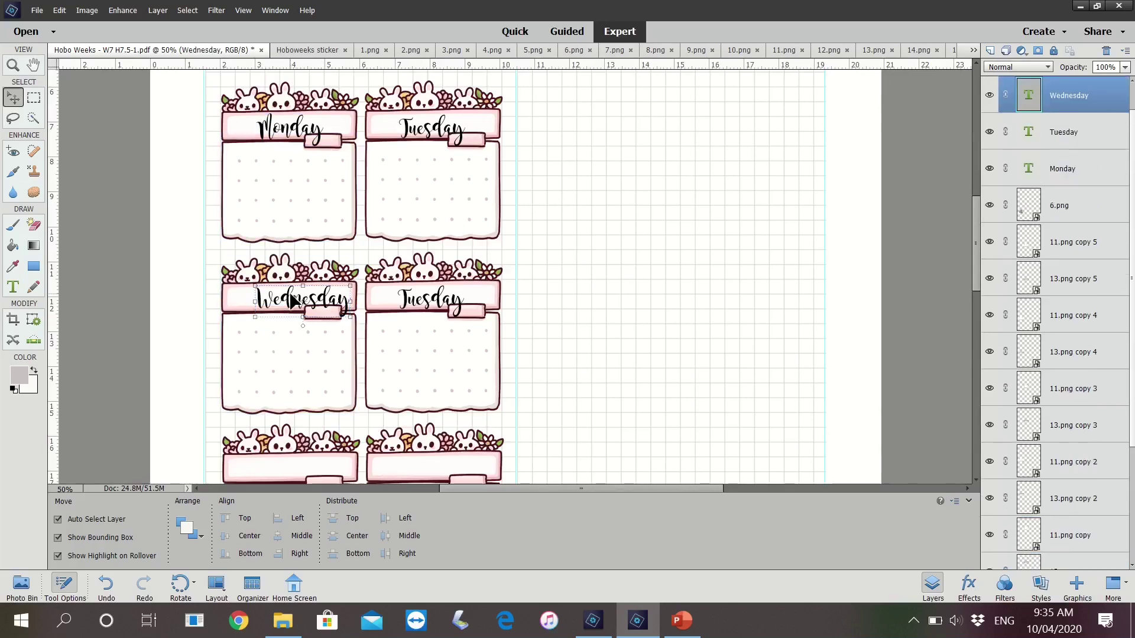
pyautogui.press('Left')
pyautogui.press('Left')
pyautogui.press('Left')
pyautogui.press('Left')
pyautogui.press('Left')
pyautogui.press('Left')
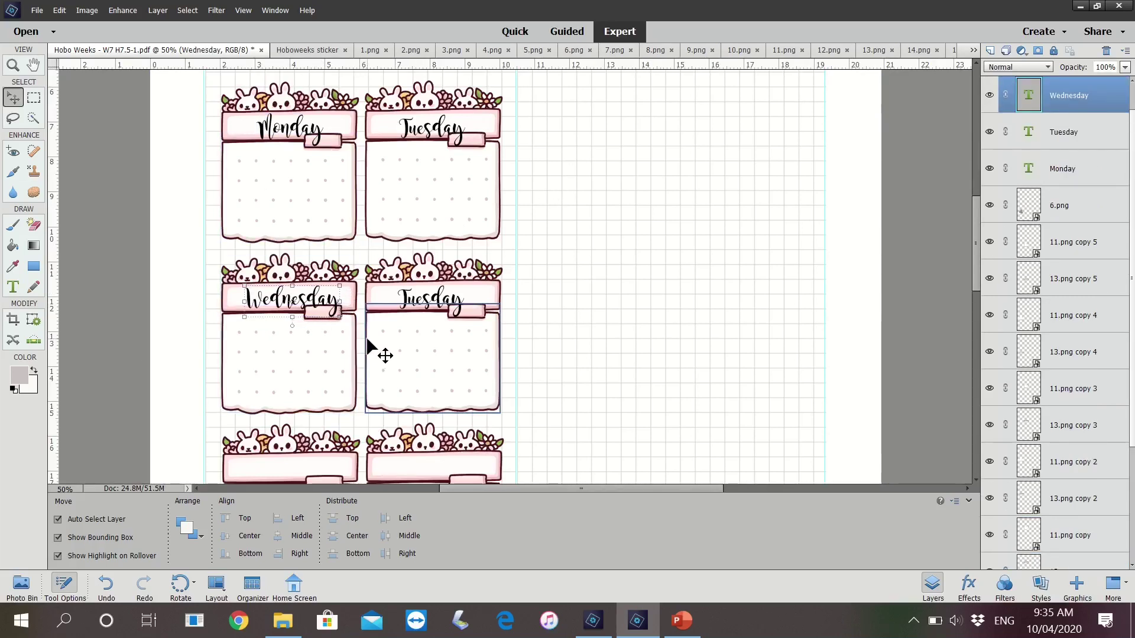
pyautogui.press('Left')
pyautogui.press('Left')
pyautogui.press('Left')
pyautogui.press('Left')
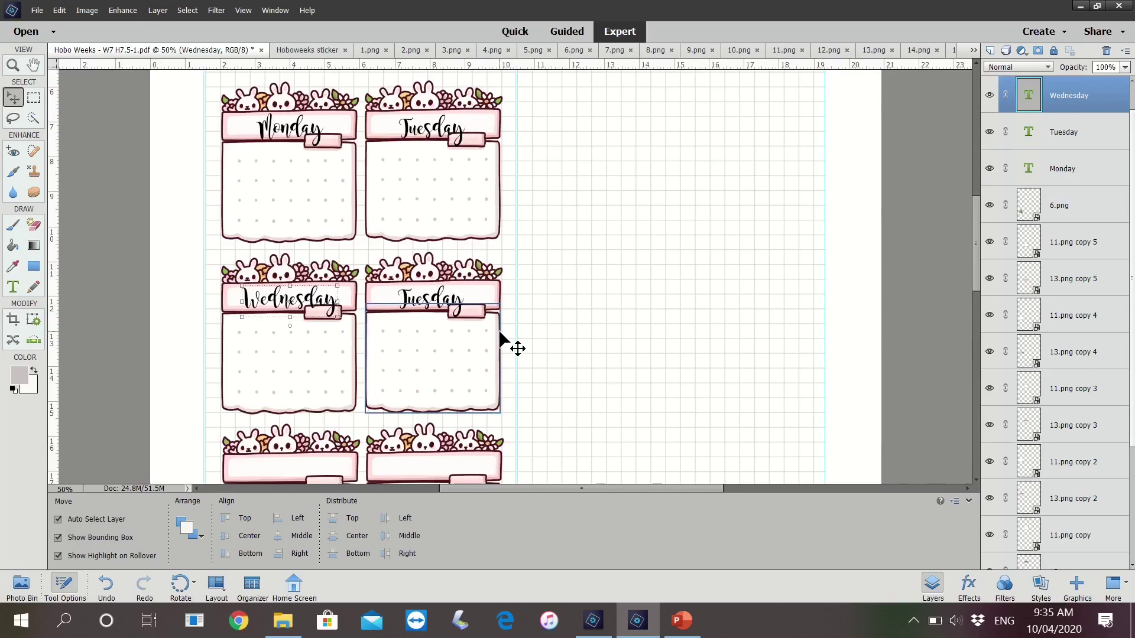
# - Retype the row-two Tuesday copy as Thursday and nudge it slightly right
pyautogui.doubleClick(432, 297)
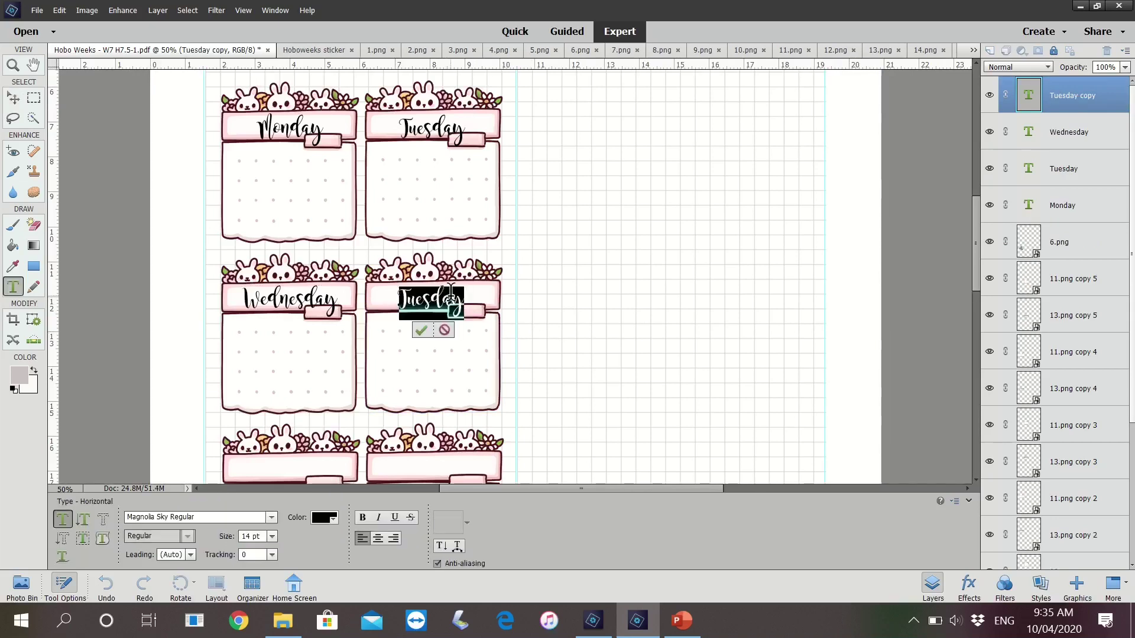
pyautogui.write('Thursday')
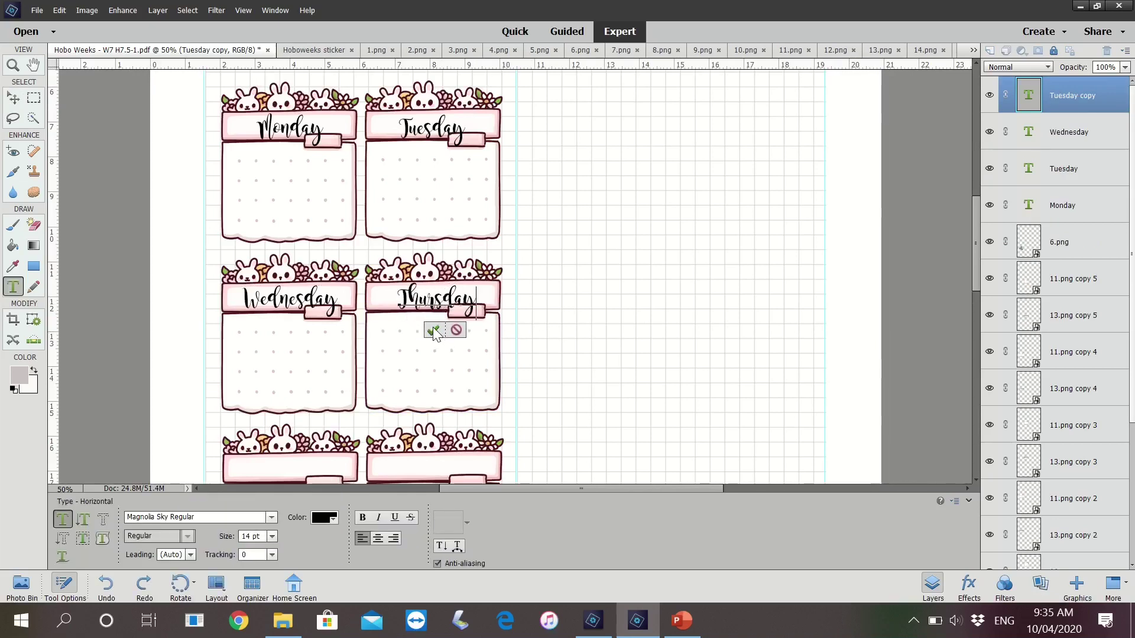
pyautogui.click(434, 331)
pyautogui.press('v')
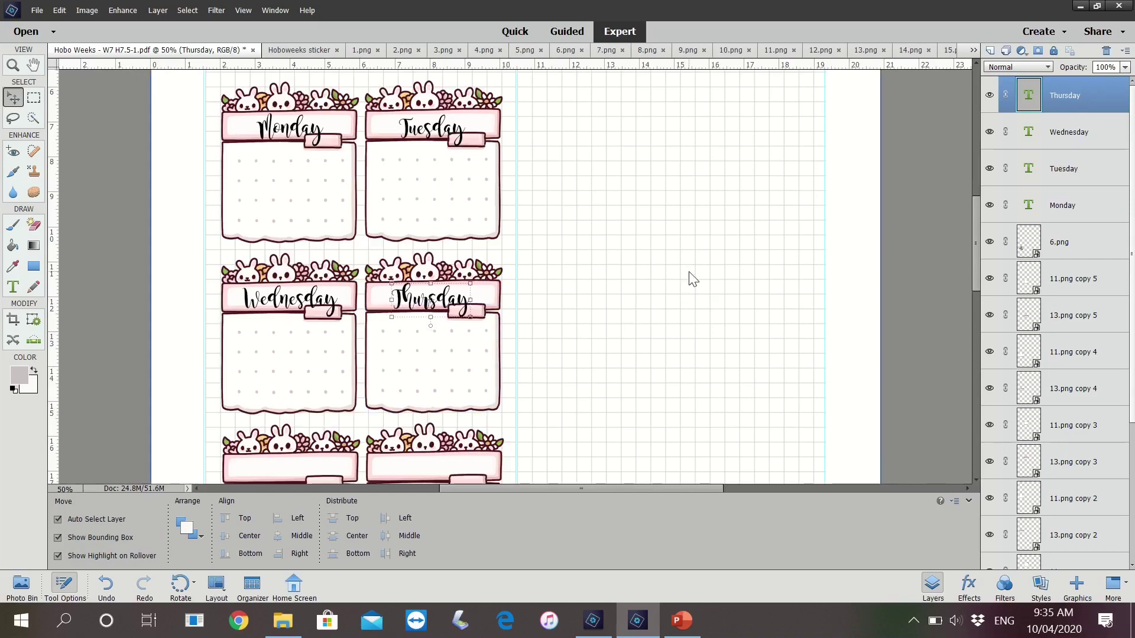
pyautogui.press('Right')
pyautogui.press('Right')
pyautogui.press('Right')
# - Duplicate the Wednesday and Thursday labels and move the copies into the bottom-row headers
pyautogui.click(650, 317)
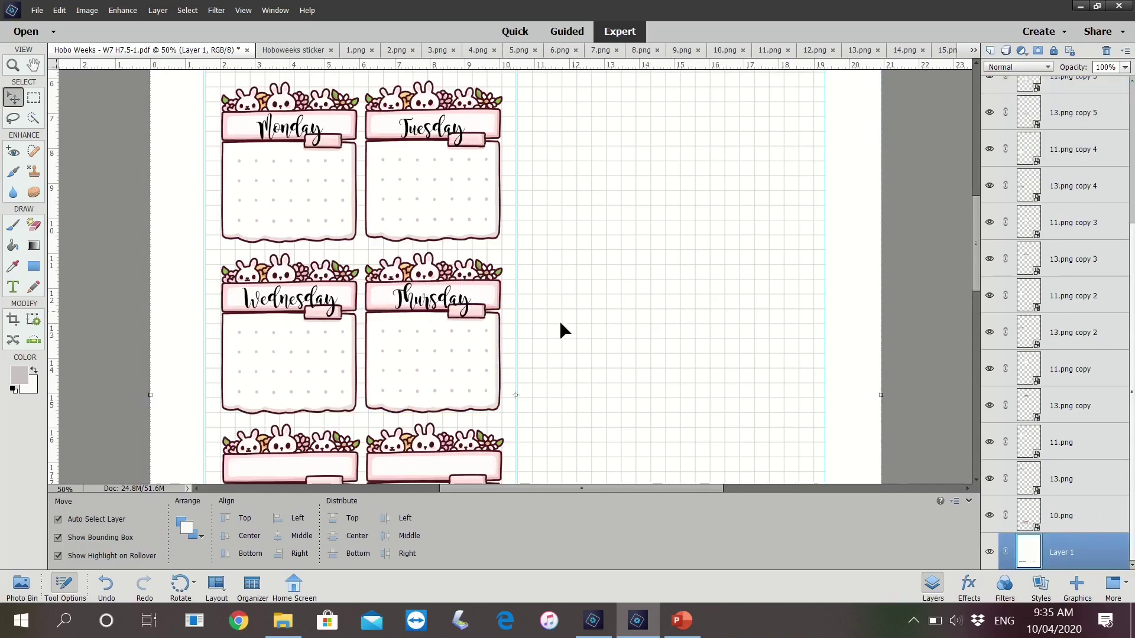
pyautogui.scroll(-2, 559, 320)
pyautogui.click(299, 253)
pyautogui.keyDown('shift'); pyautogui.click(432, 248); pyautogui.keyUp('shift')
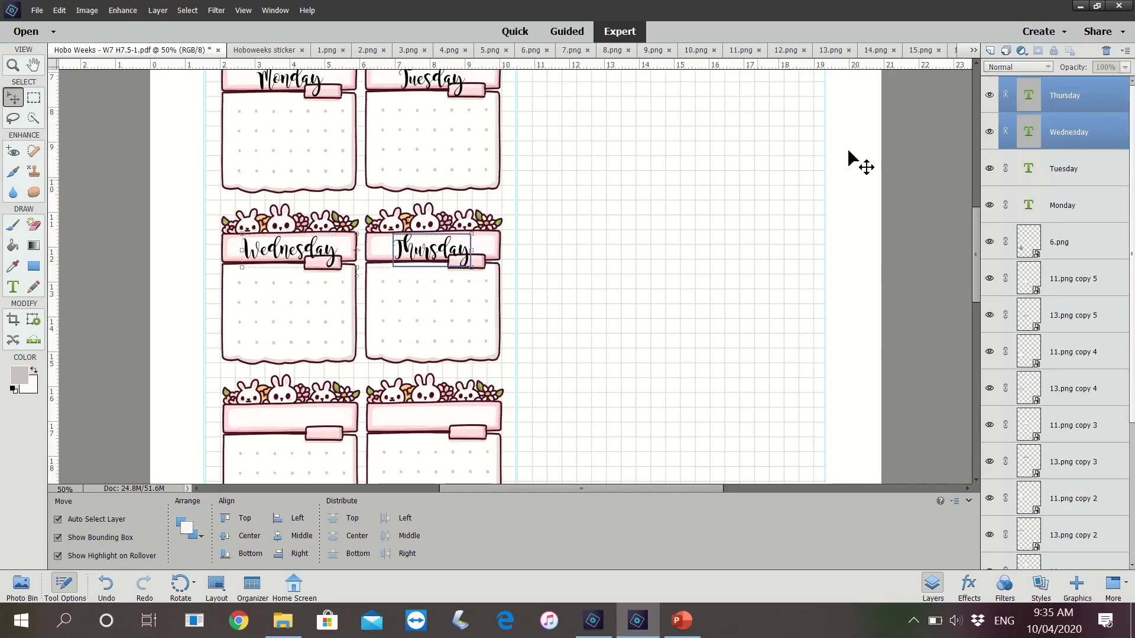
pyautogui.rightClick(1075, 137)
pyautogui.click(1080, 175)
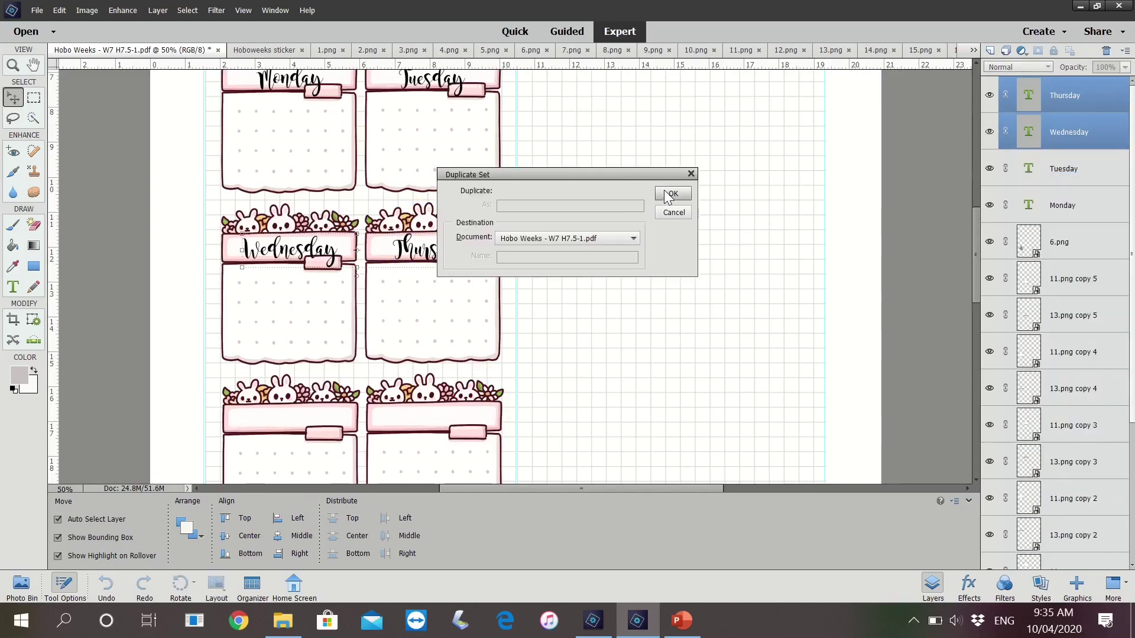
pyautogui.click(679, 195)
pyautogui.scroll(-3, 515, 241)
pyautogui.scroll(-1, 439, 201)
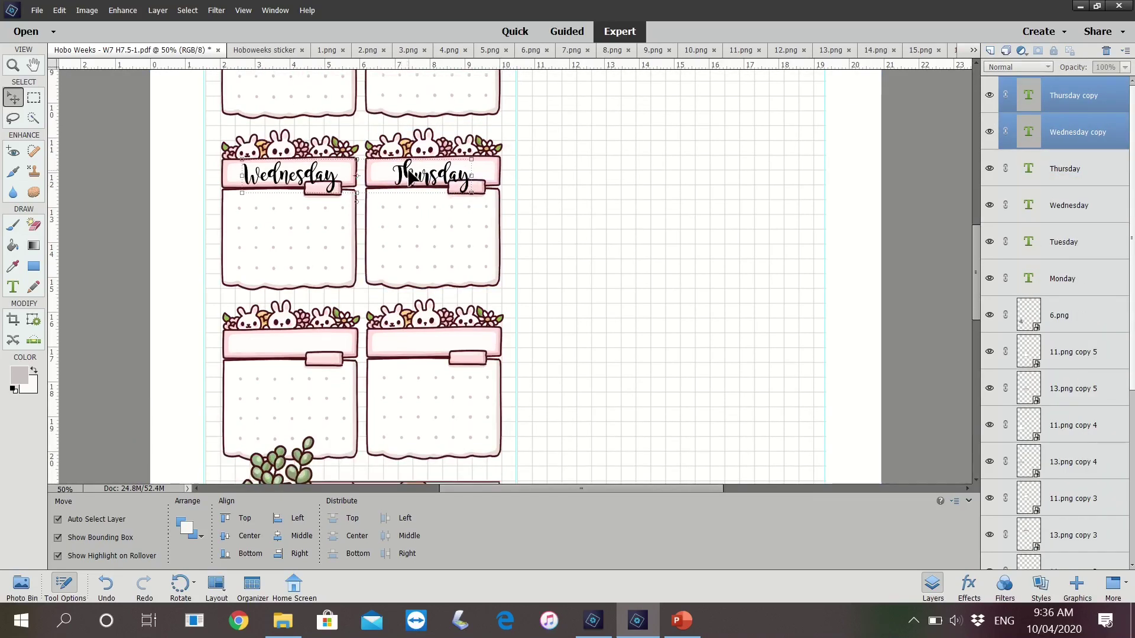
pyautogui.moveTo(410, 177); pyautogui.dragTo(410, 347)
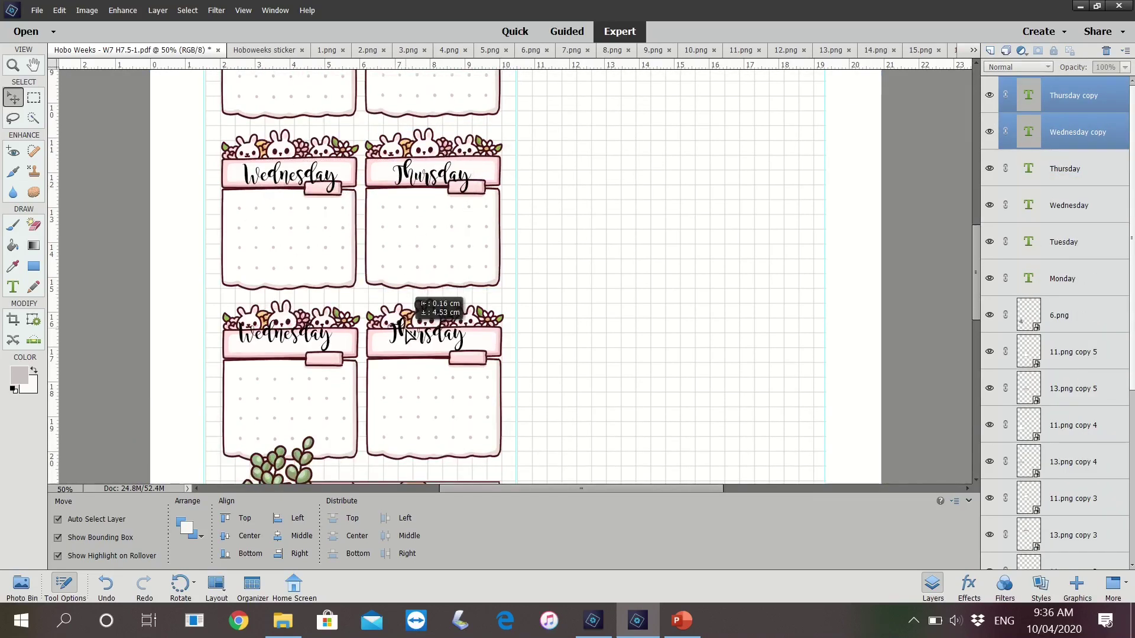
pyautogui.click(518, 373)
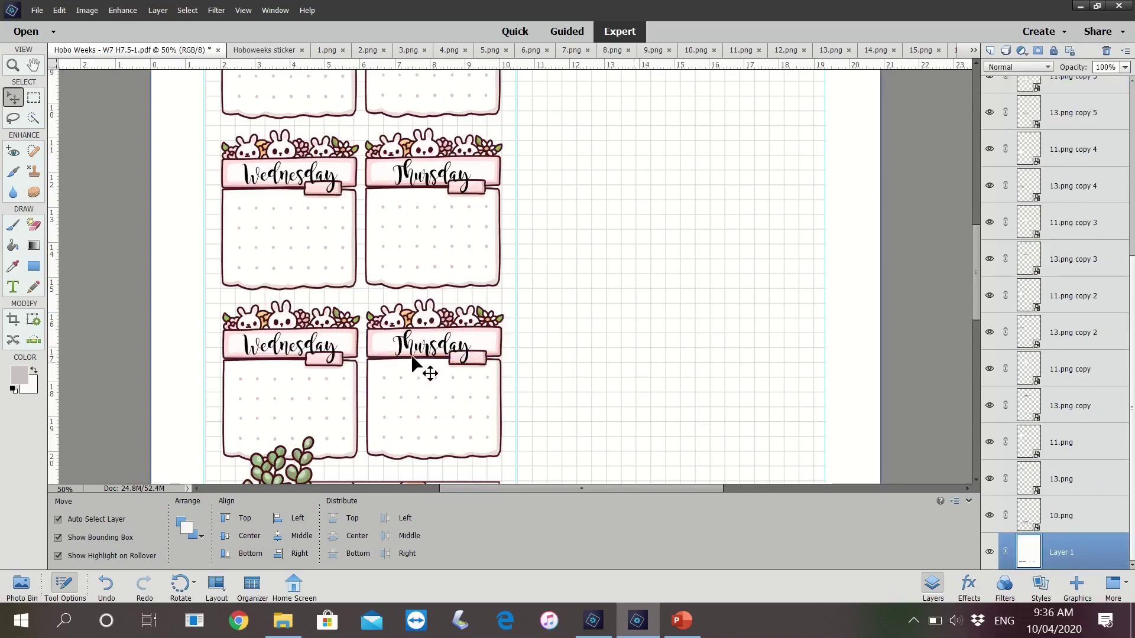
# - Retype the lower-left copy as Friday and nudge it into position
pyautogui.doubleClick(286, 355)
pyautogui.write('Friday')
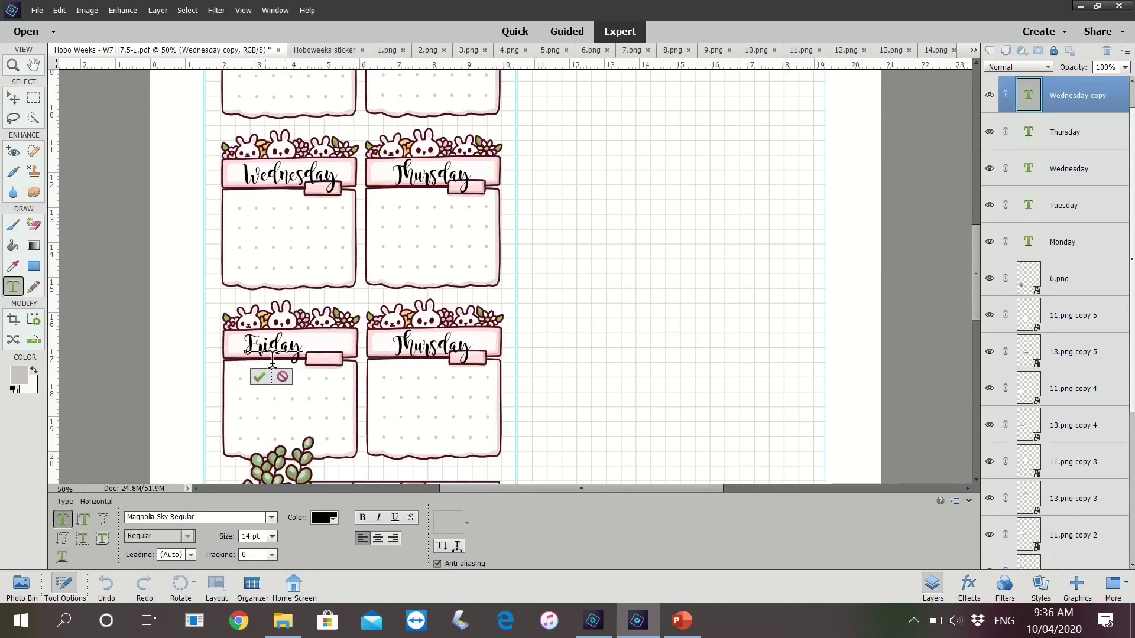
pyautogui.click(260, 379)
pyautogui.press('v')
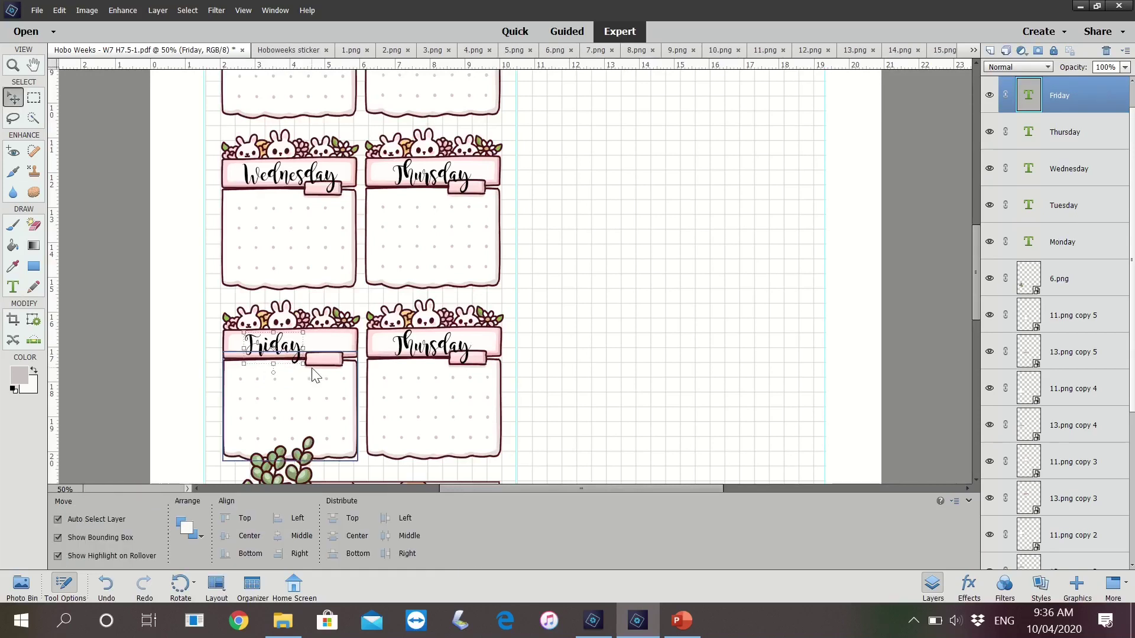
pyautogui.press('Right')
pyautogui.press('Right')
pyautogui.press('Right')
pyautogui.press('Right')
pyautogui.press('Right')
pyautogui.press('Right')
pyautogui.press('Right')
pyautogui.press('Right')
pyautogui.press('Right')
pyautogui.press('Right')
pyautogui.press('Right')
pyautogui.press('Right')
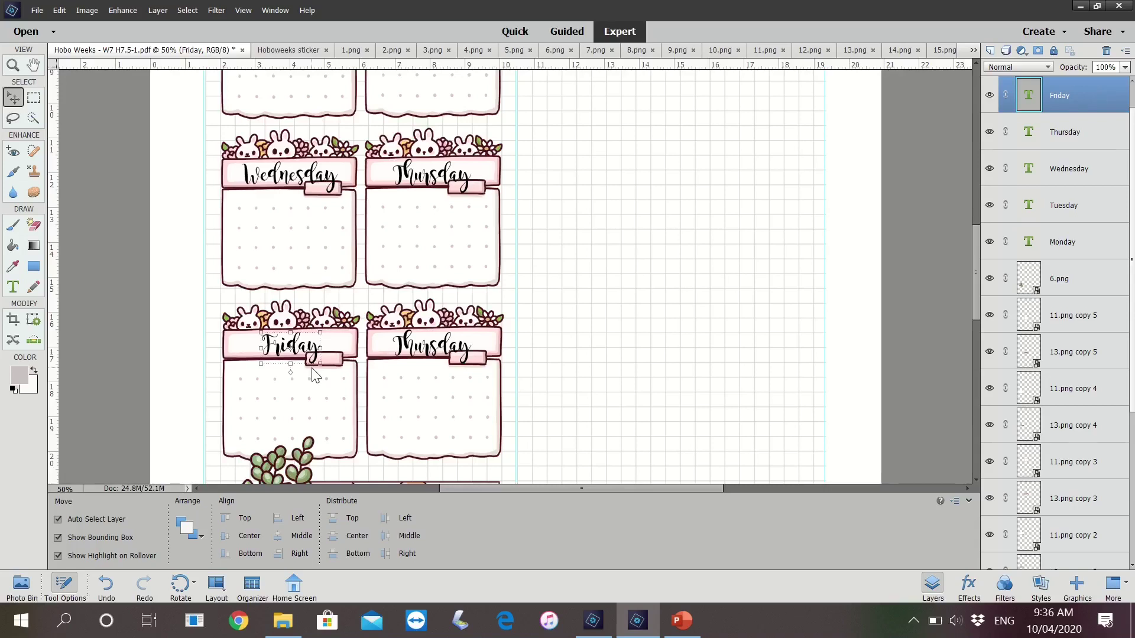
pyautogui.press('Left')
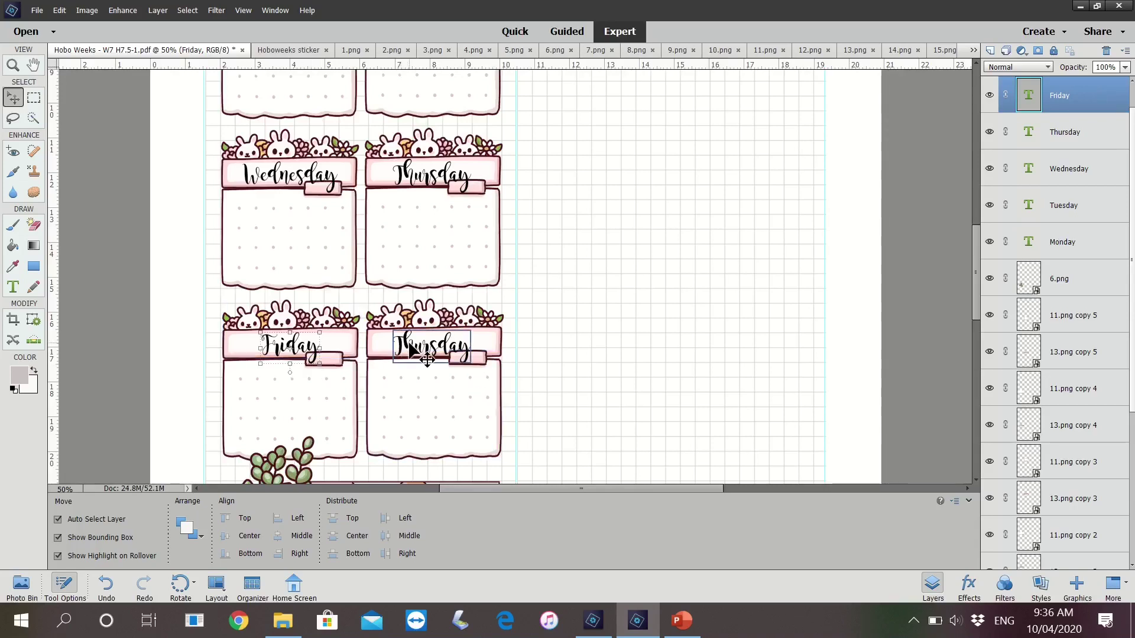
# - Retype the lower-right copy as Weekend and nudge it slightly right
pyautogui.keyDown('alt'); pyautogui.click(413, 346); pyautogui.keyUp('alt')
pyautogui.doubleClick(408, 346)
pyautogui.write('See')
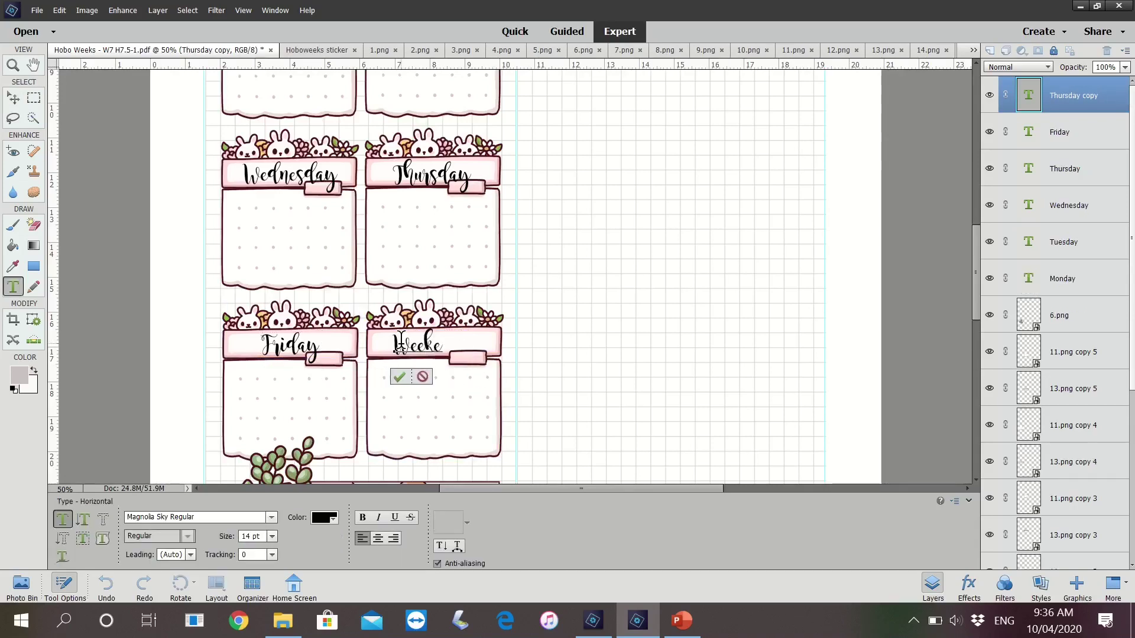
pyautogui.write('kend')
pyautogui.hotkey('ctrl', 'Return')
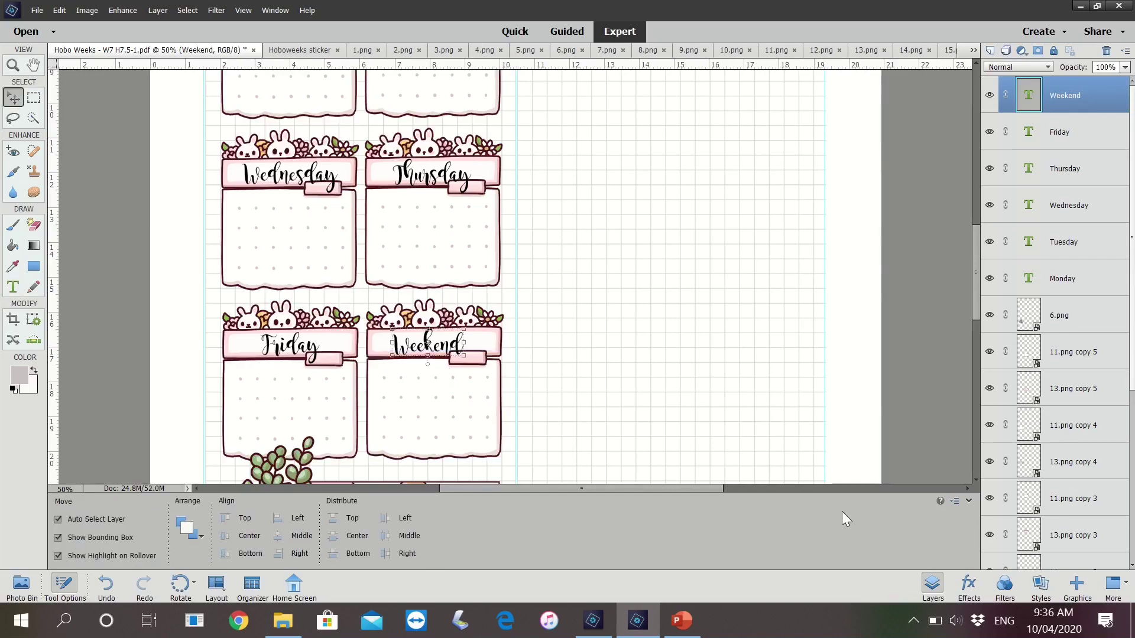
pyautogui.press('Right')
pyautogui.press('Right')
pyautogui.press('Right')
pyautogui.press('Right')
pyautogui.press('Right')
pyautogui.press('Right')
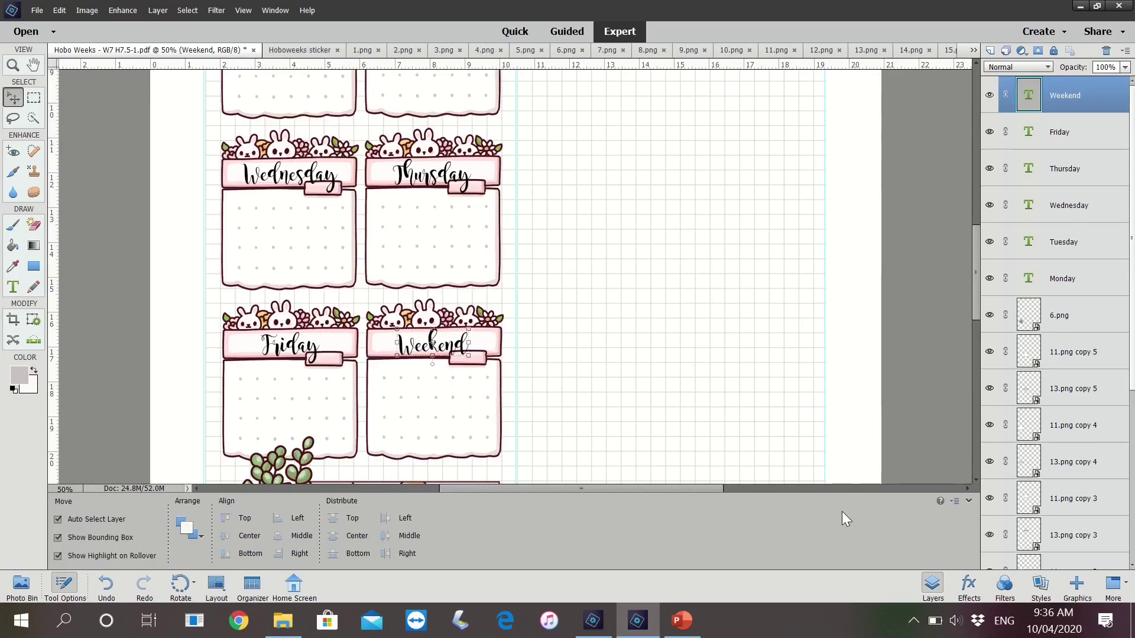
pyautogui.click(809, 335)
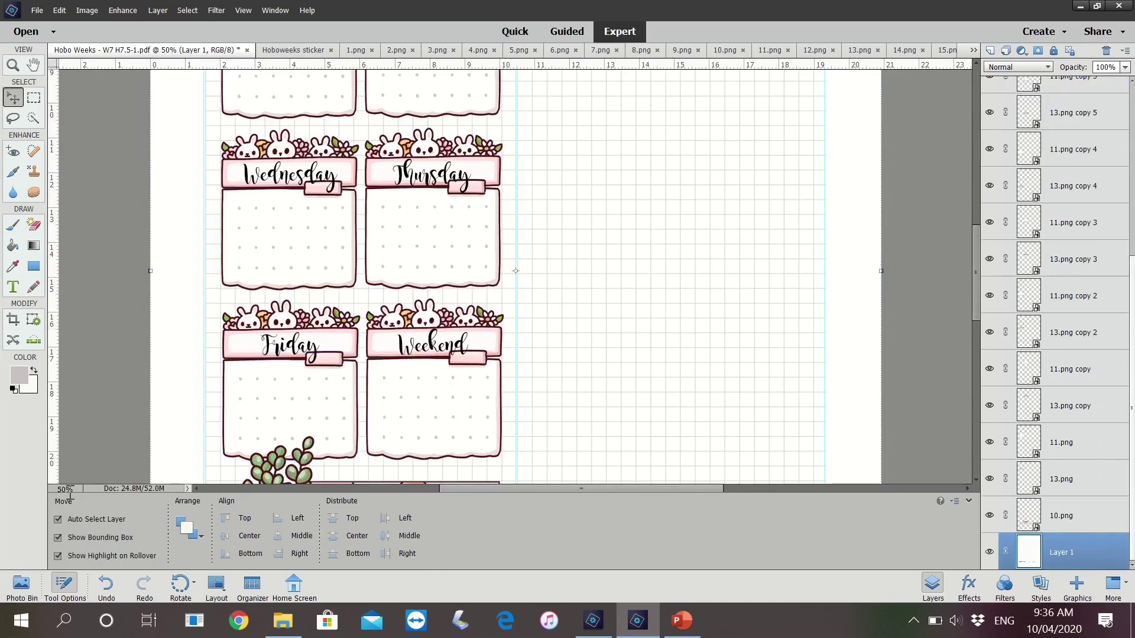
pyautogui.write('25')
# - Zoom out, select all artwork layers from Weekend down to 10.png, and show the Photo Bin
pyautogui.press('Return')
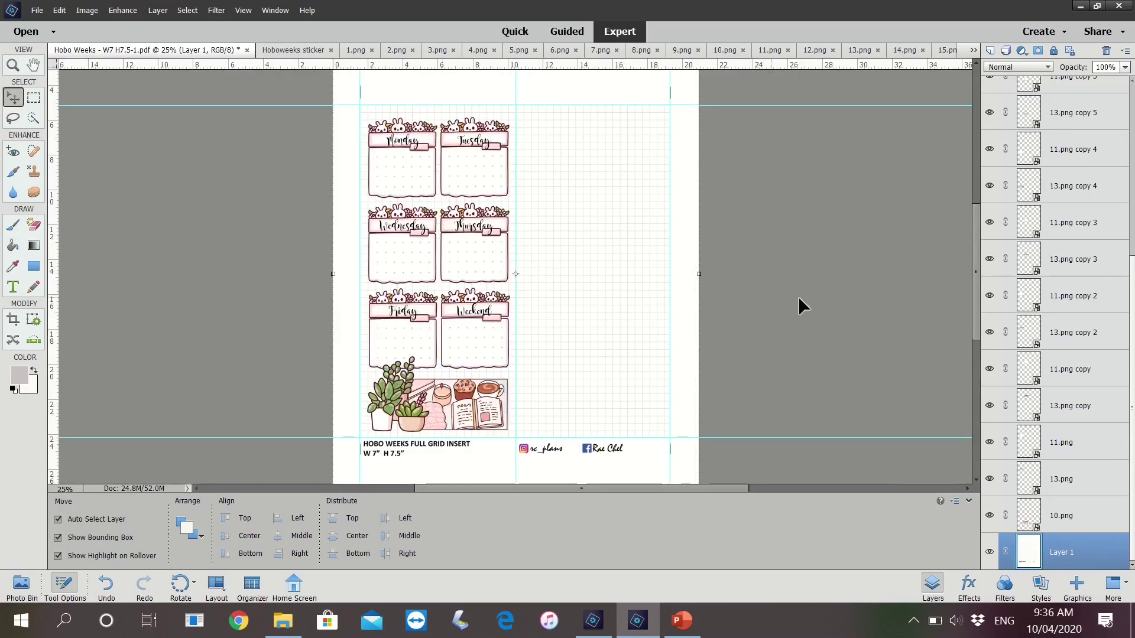
pyautogui.click(799, 299)
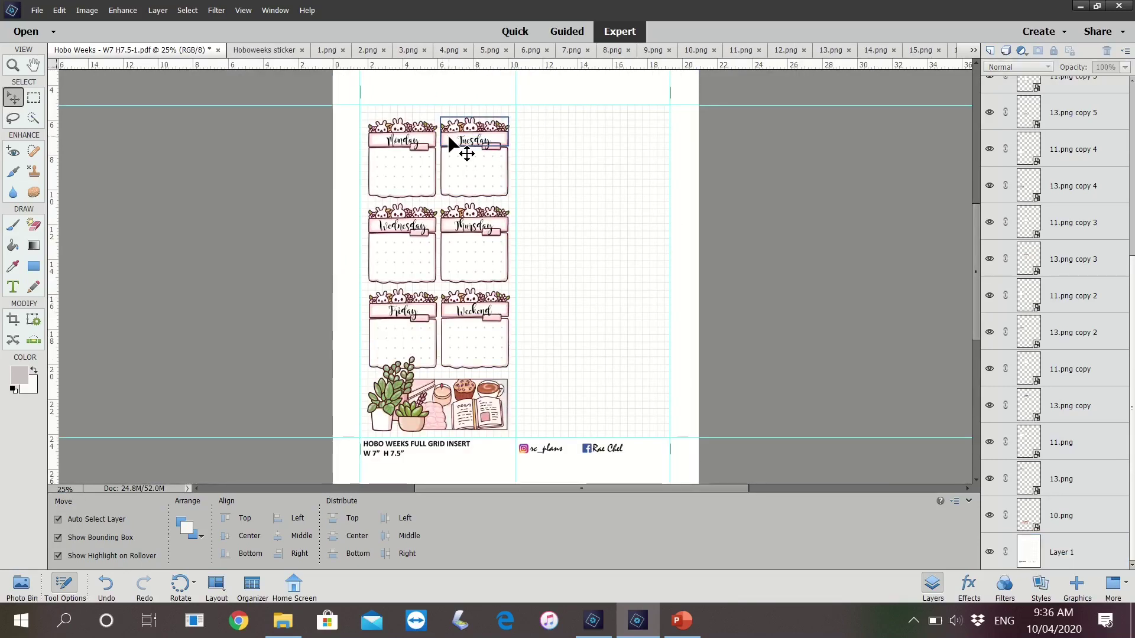
pyautogui.scroll(5, 1097, 228)
pyautogui.click(1046, 95)
pyautogui.scroll(-3, 1058, 237)
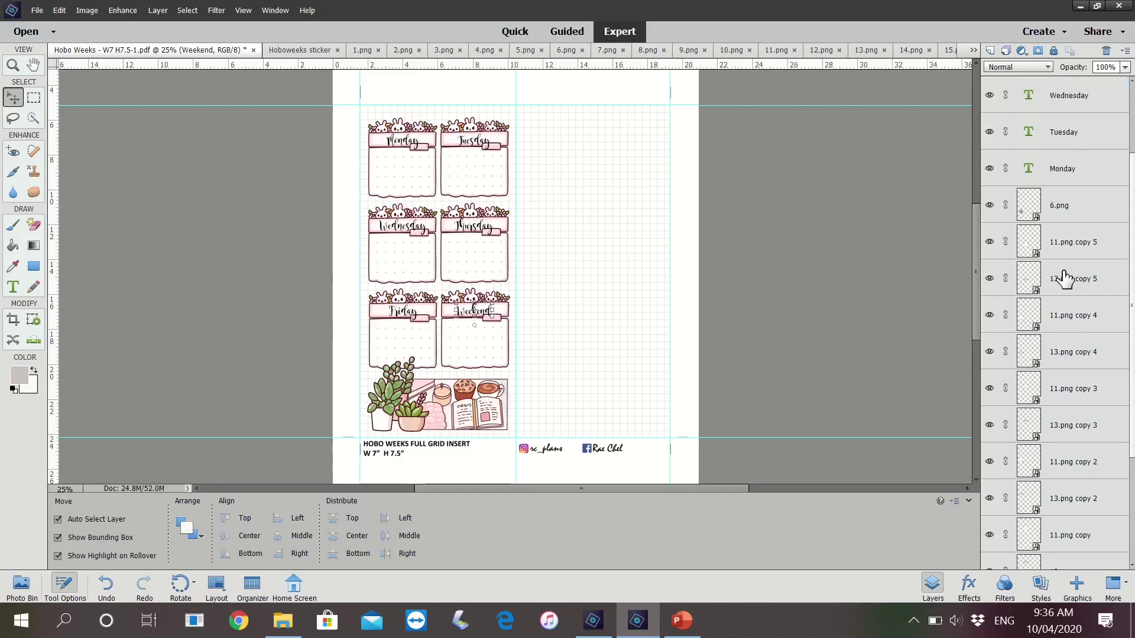
pyautogui.scroll(-3, 1091, 438)
pyautogui.keyDown('shift'); pyautogui.click(1061, 515); pyautogui.keyUp('shift')
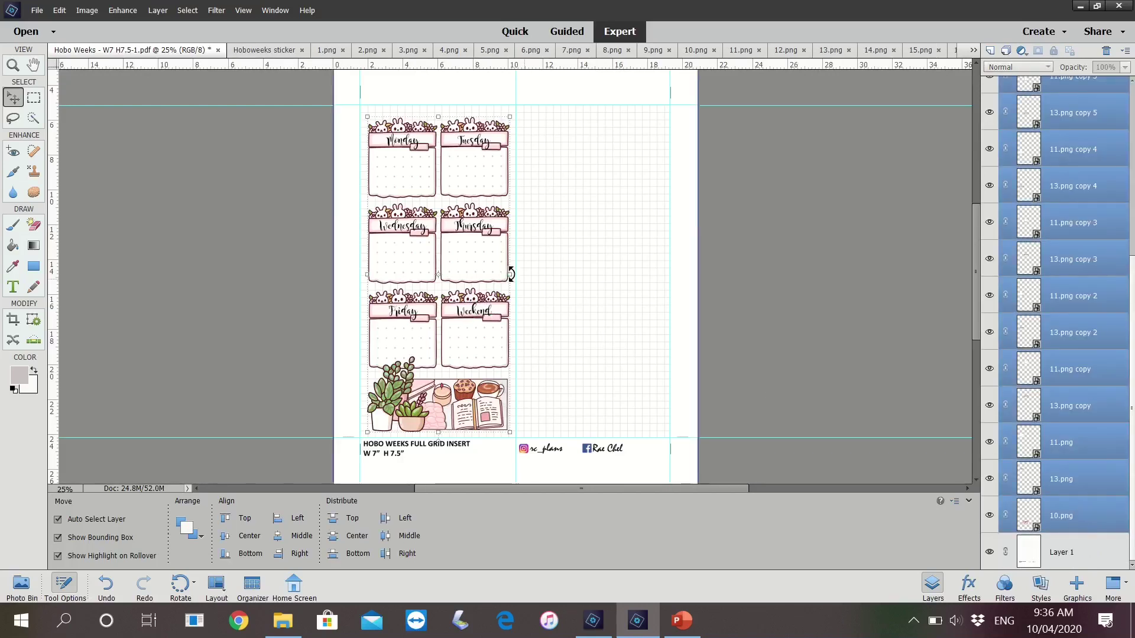
pyautogui.click(14, 587)
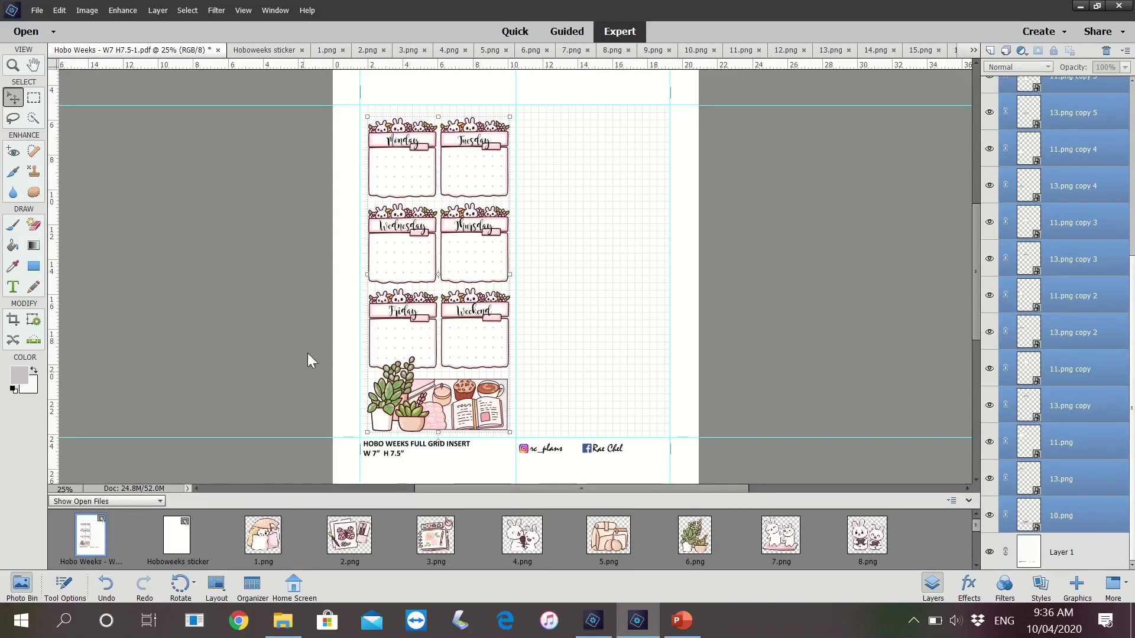
# - Copy the selected planner artwork into the Hoboweeks sticker document and shift it right
pyautogui.moveTo(398, 342)
pyautogui.mouseDown()
pyautogui.moveTo(189, 502)
pyautogui.moveTo(178, 532)
pyautogui.mouseUp()
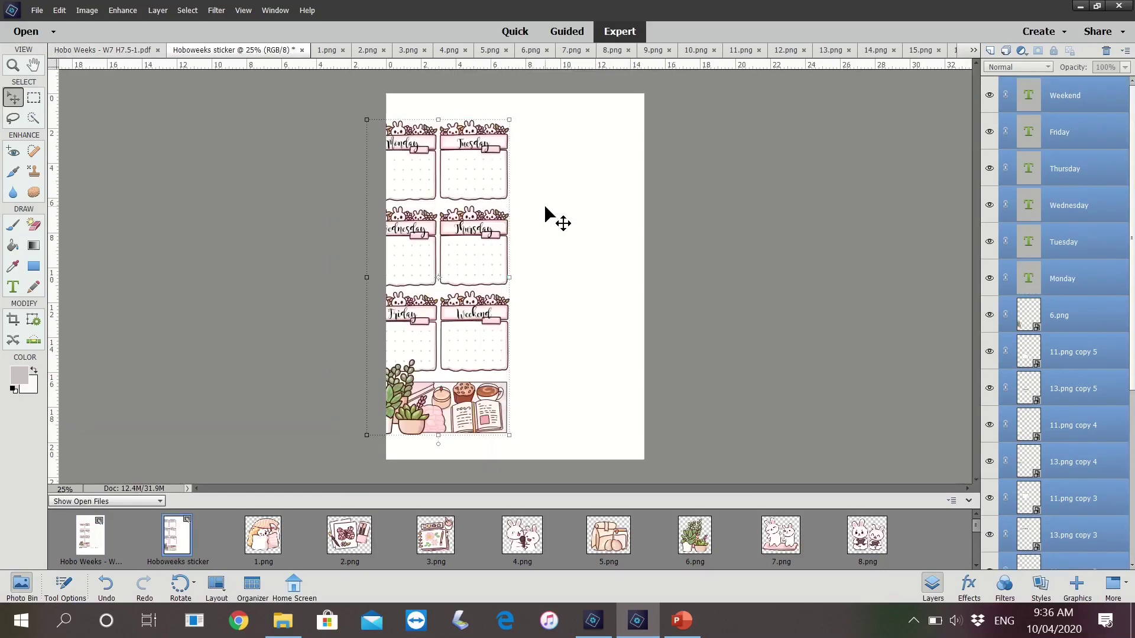
pyautogui.moveTo(493, 171); pyautogui.dragTo(525, 160)
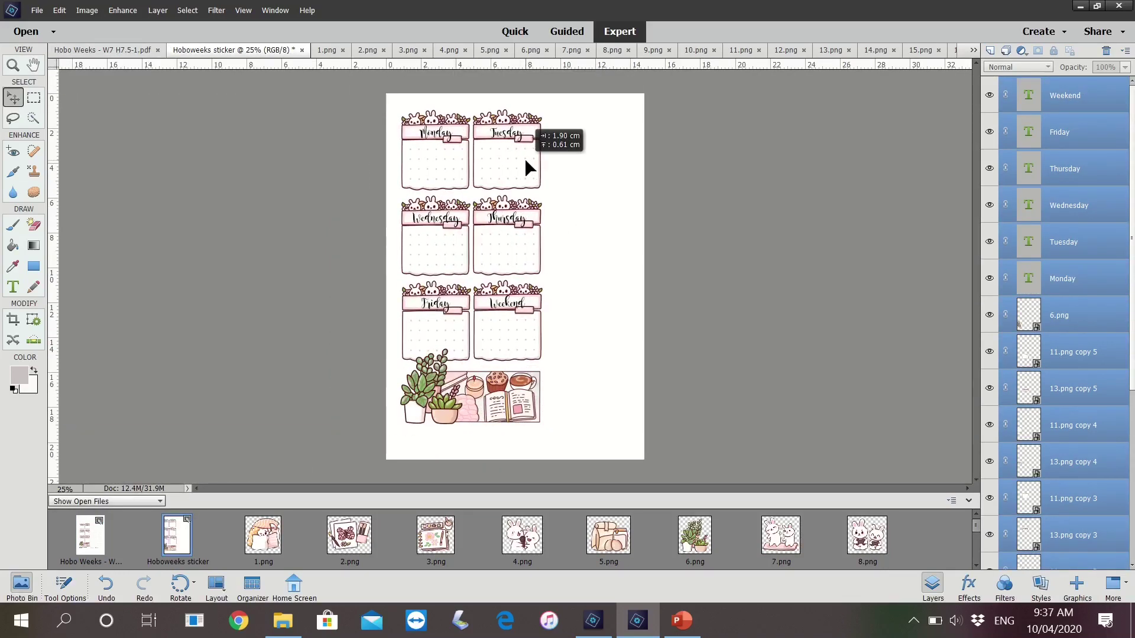
pyautogui.moveTo(526, 161); pyautogui.dragTo(528, 161)
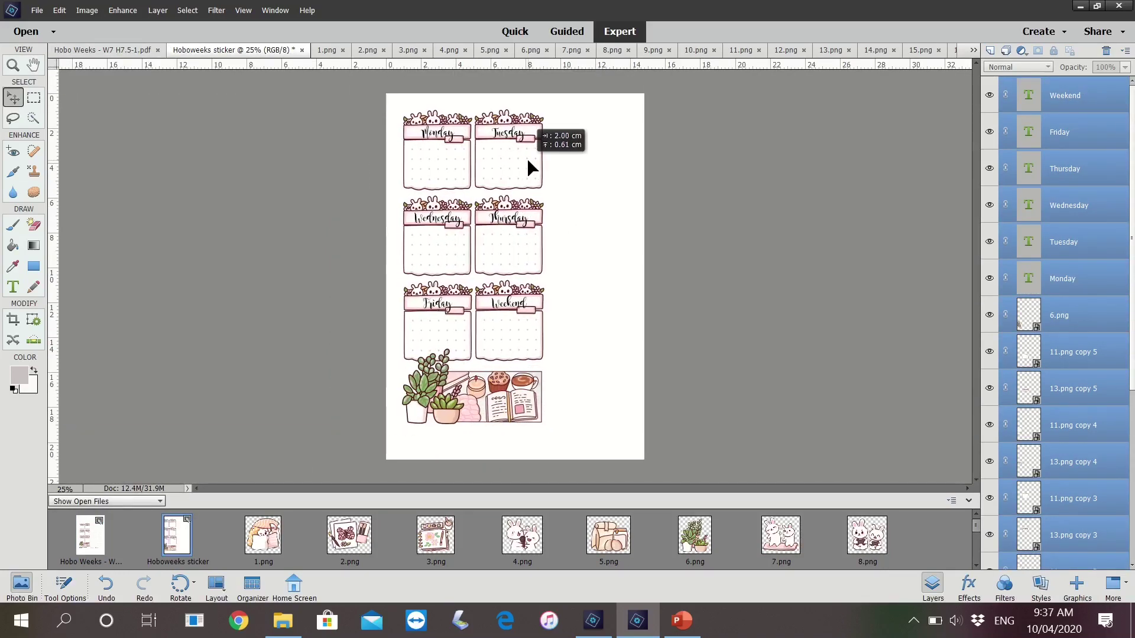
pyautogui.click(593, 330)
# - Separate the stickers, placing the plant toward the right and the coffee-and-book scene left
pyautogui.moveTo(425, 403); pyautogui.dragTo(421, 421)
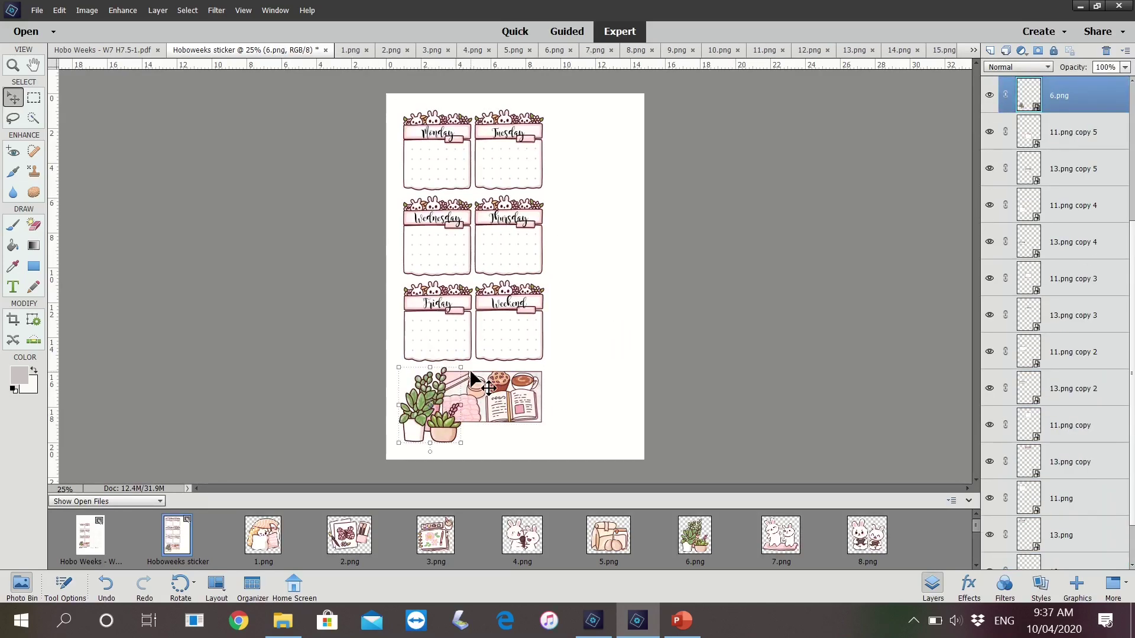
pyautogui.click(512, 403)
pyautogui.moveTo(414, 412); pyautogui.dragTo(581, 414)
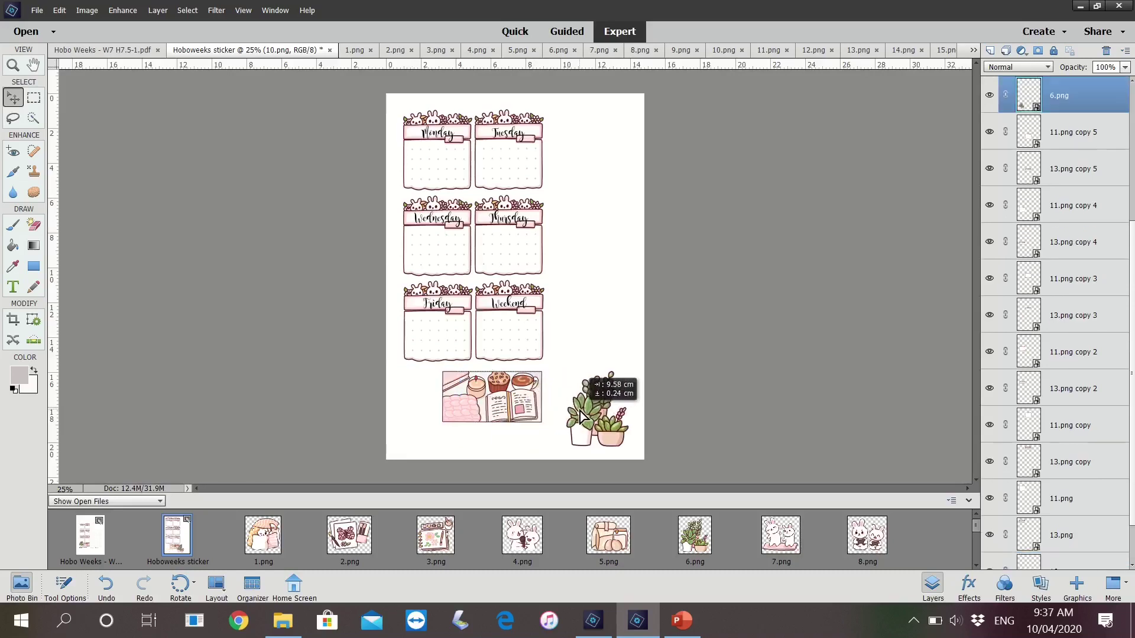
pyautogui.moveTo(495, 414); pyautogui.dragTo(457, 414)
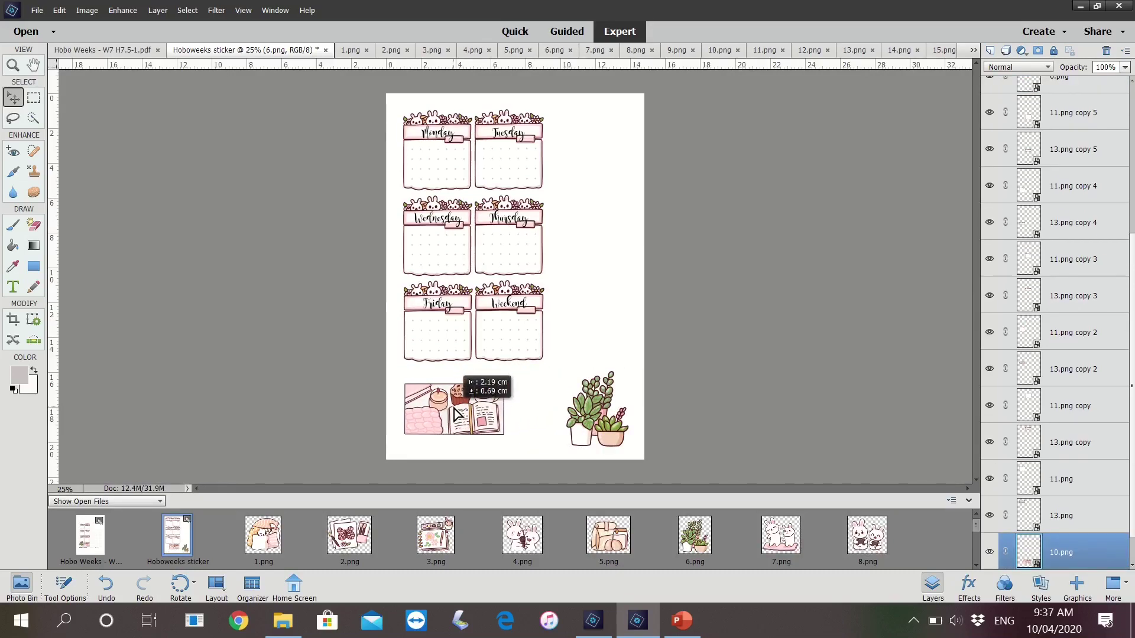
pyautogui.moveTo(457, 417); pyautogui.dragTo(457, 418)
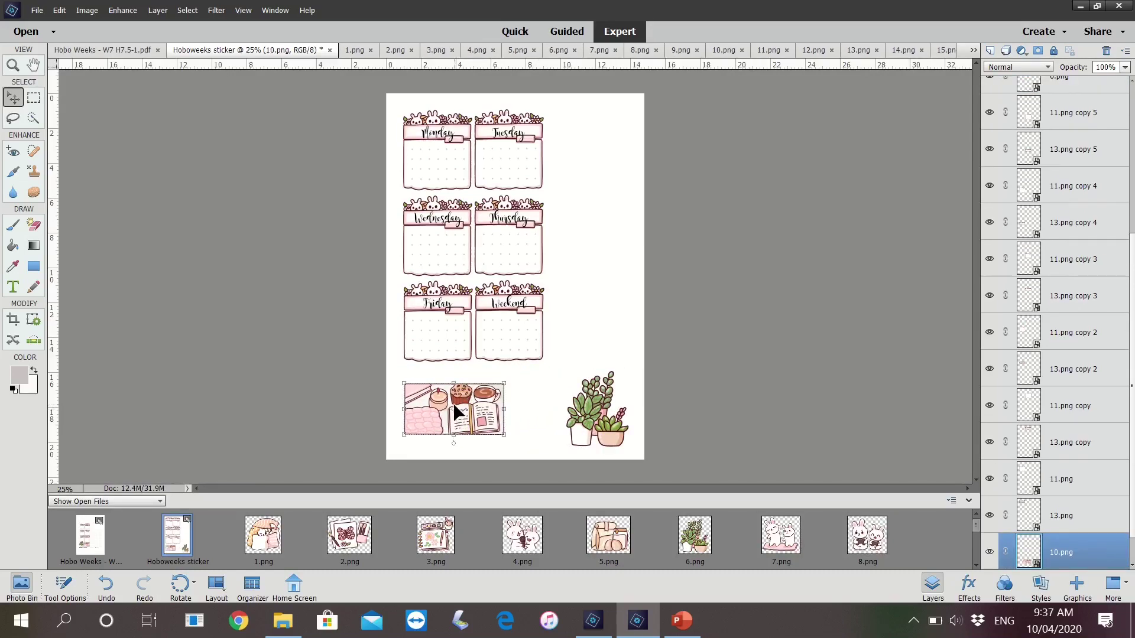
pyautogui.click(556, 319)
pyautogui.moveTo(425, 116); pyautogui.dragTo(524, 327)
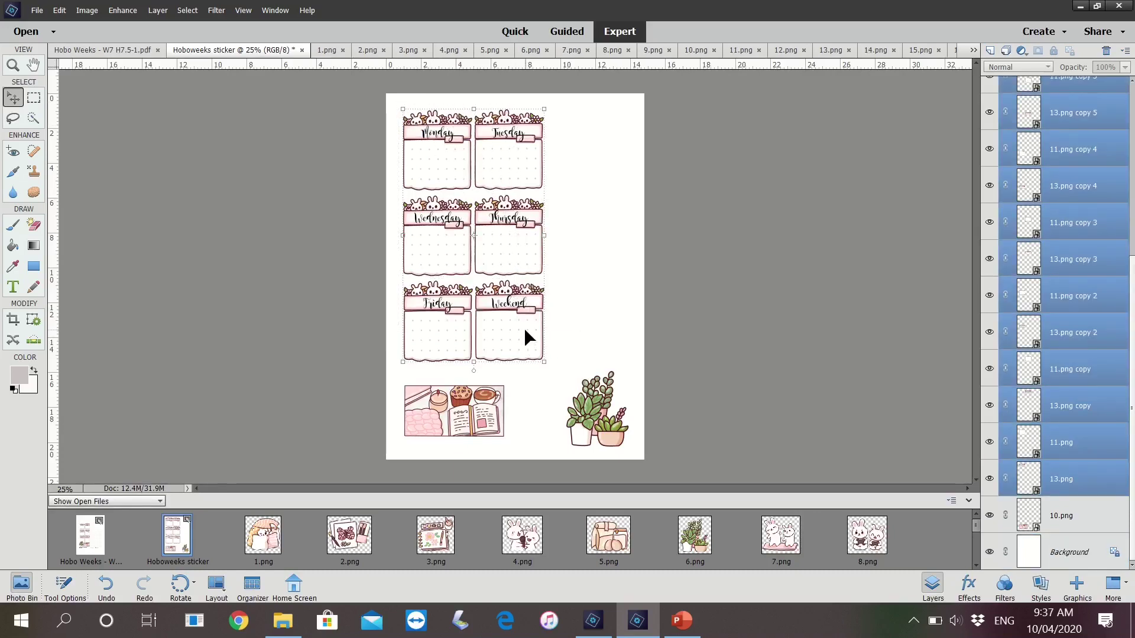
pyautogui.click(565, 354)
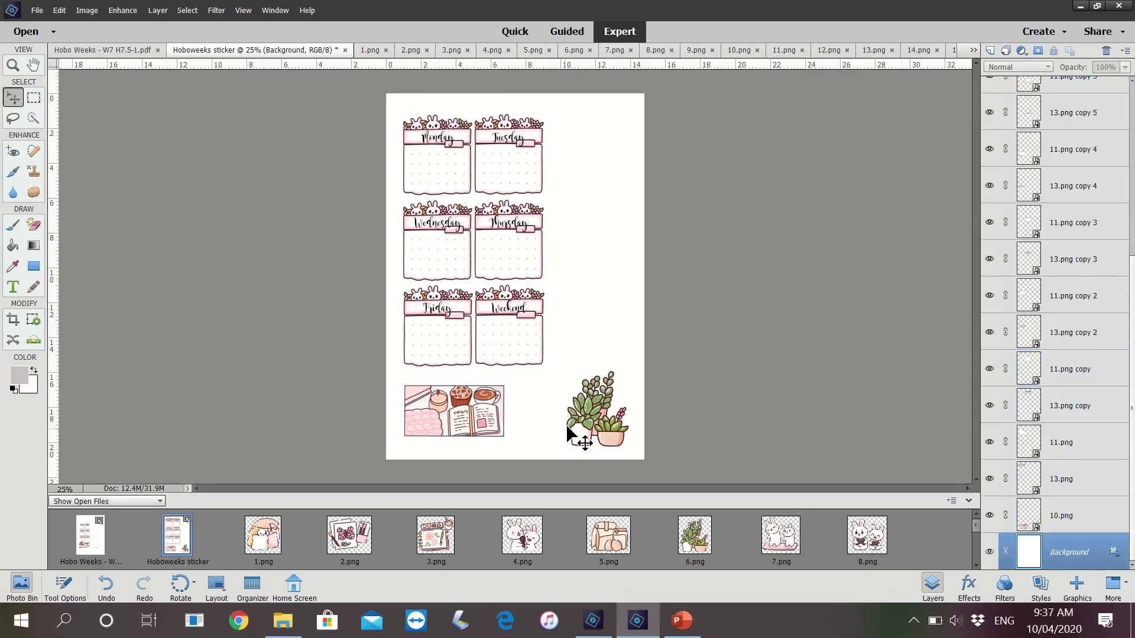
pyautogui.moveTo(575, 428); pyautogui.dragTo(516, 425)
# - Duplicate the plant sticker layer and scale the copy down to about 86%
pyautogui.rightClick(1075, 92)
pyautogui.click(1100, 121)
pyautogui.press('Return')
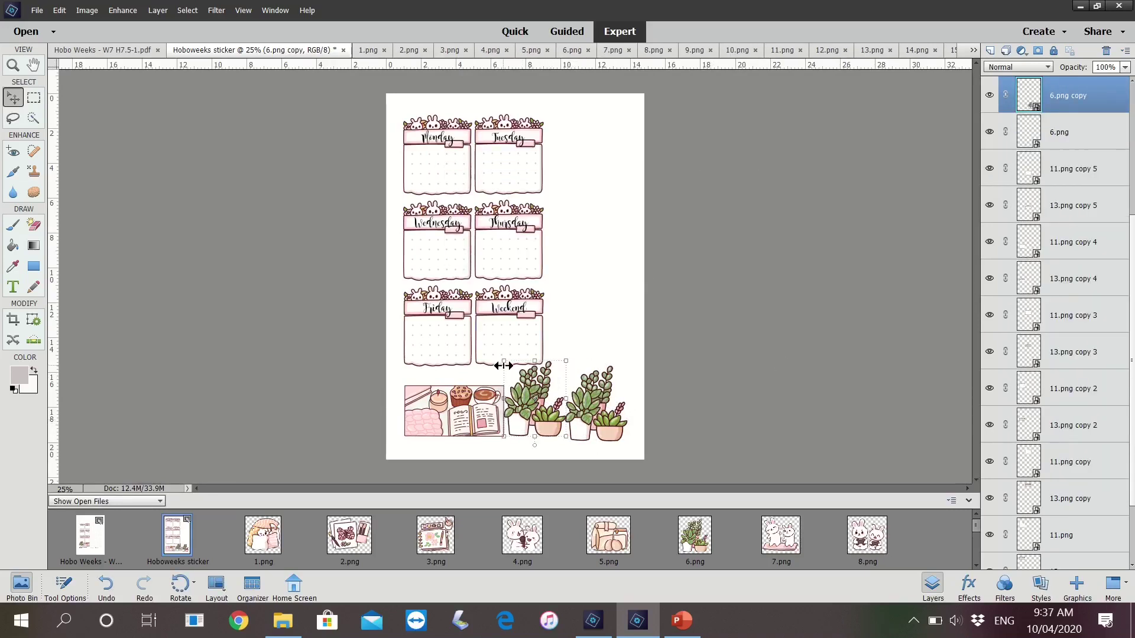
pyautogui.moveTo(503, 366); pyautogui.dragTo(512, 373)
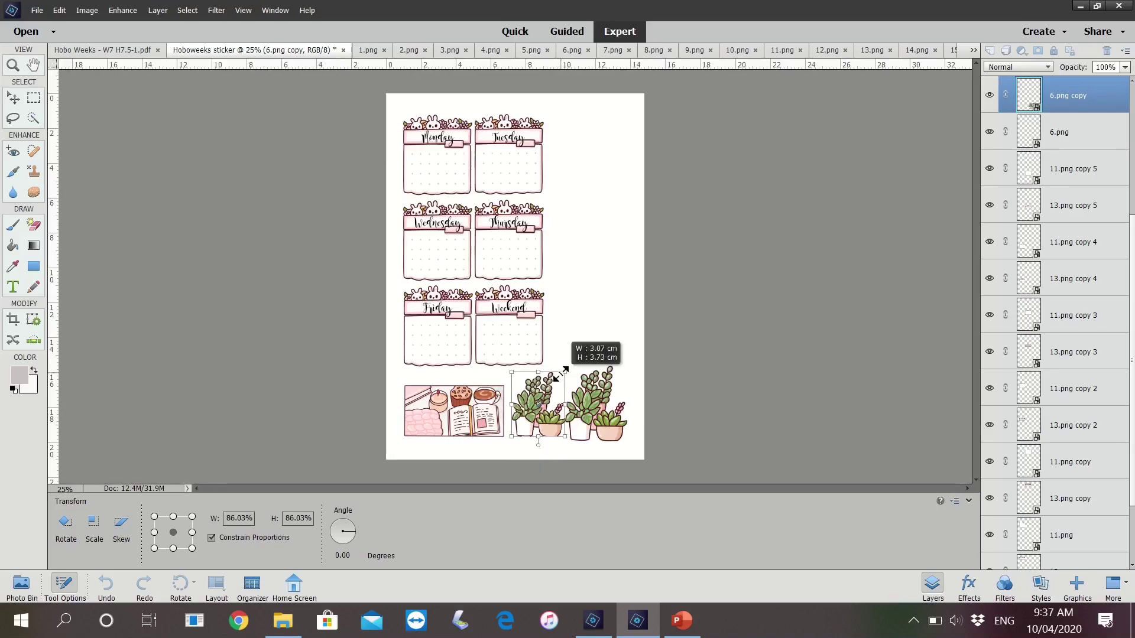
pyautogui.click(517, 460)
pyautogui.click(579, 422)
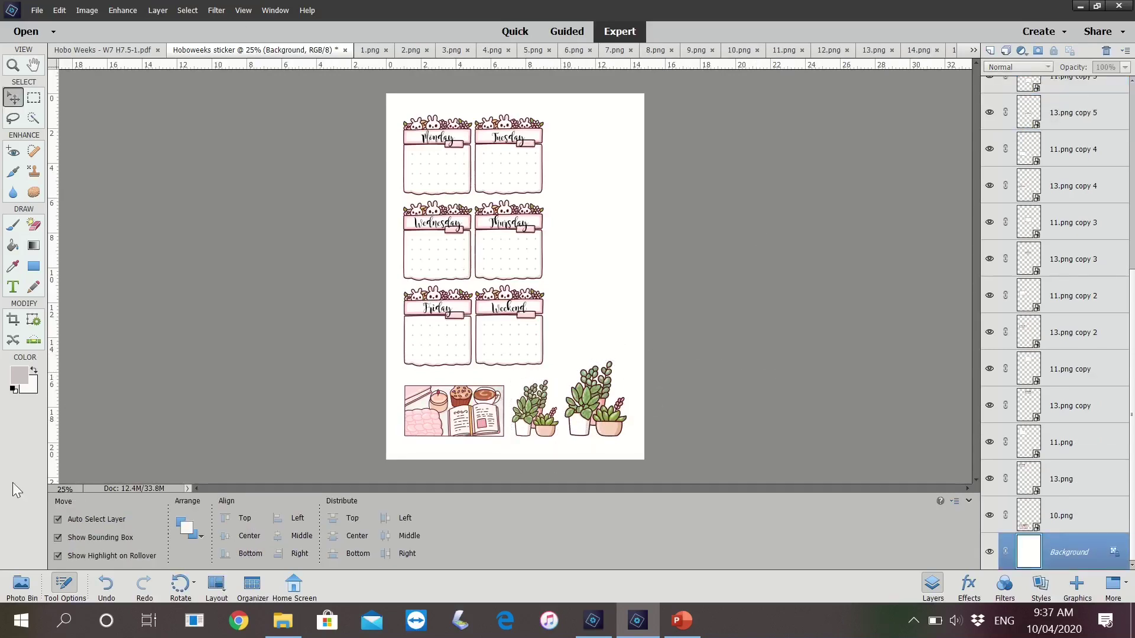
# - In Hobo Weeks, duplicate the Tuesday header box and its text, and move the copy into the right column
pyautogui.click(21, 588)
pyautogui.click(95, 541)
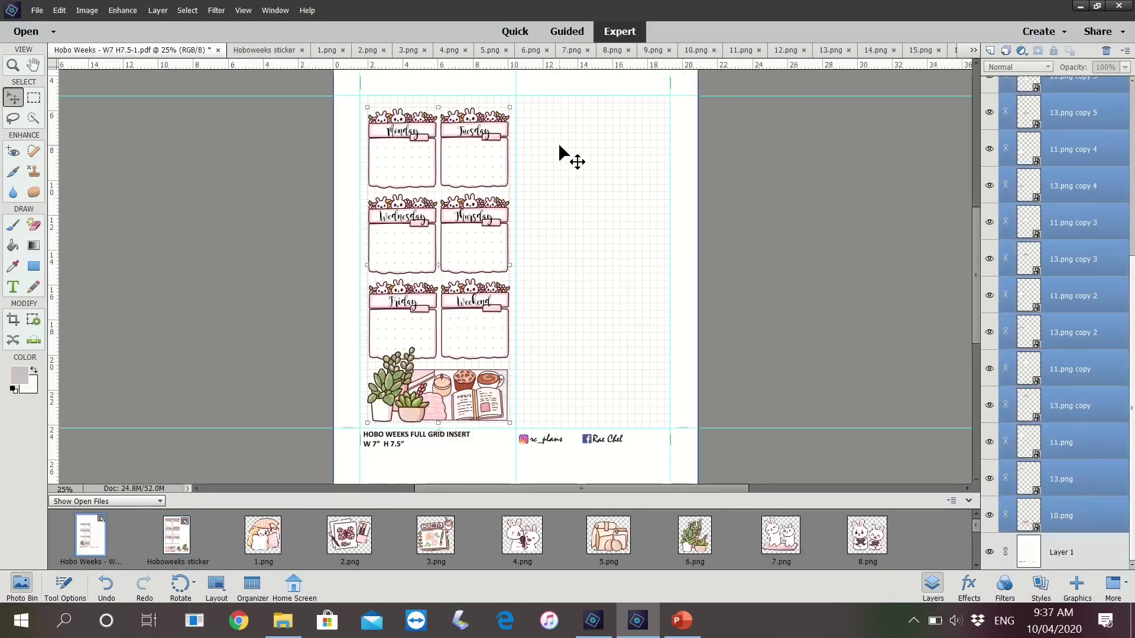
pyautogui.click(454, 114)
pyautogui.click(464, 137)
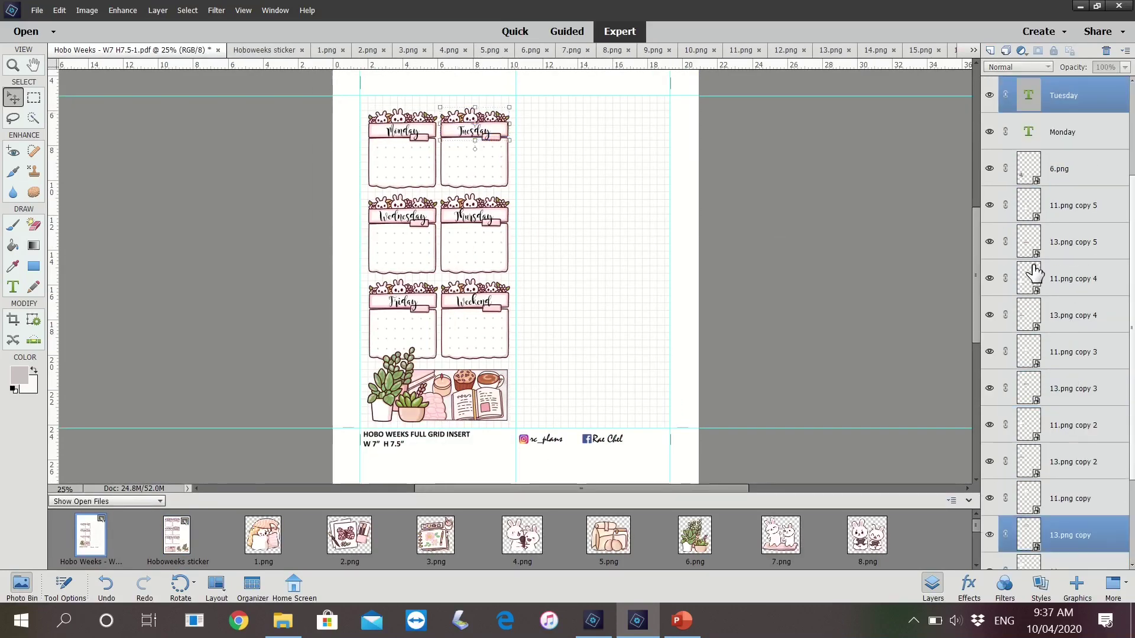
pyautogui.rightClick(1059, 95)
pyautogui.click(1073, 145)
pyautogui.click(672, 194)
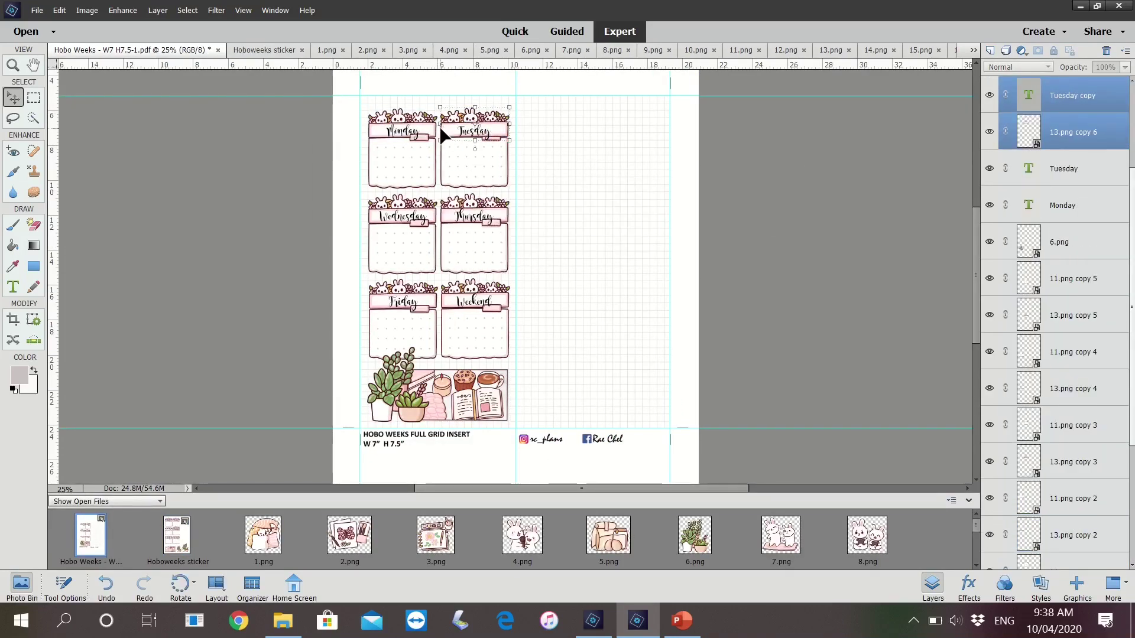
pyautogui.moveTo(449, 133); pyautogui.dragTo(538, 136)
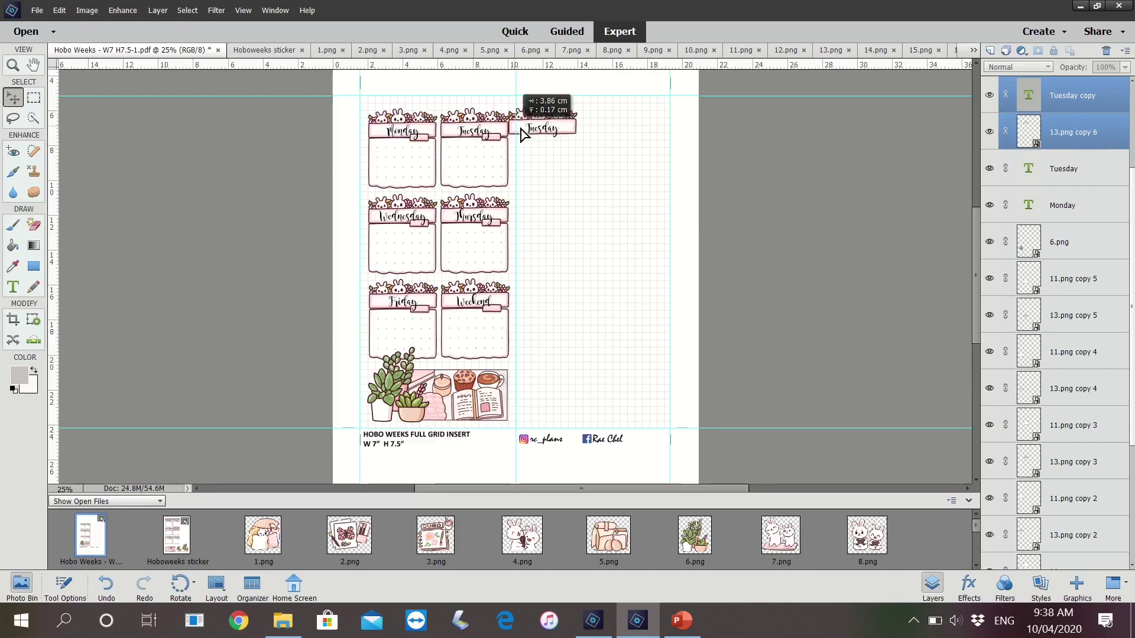
# - Change the copied header's wording to 'This Week'
pyautogui.doubleClick(569, 131)
pyautogui.write('This ')
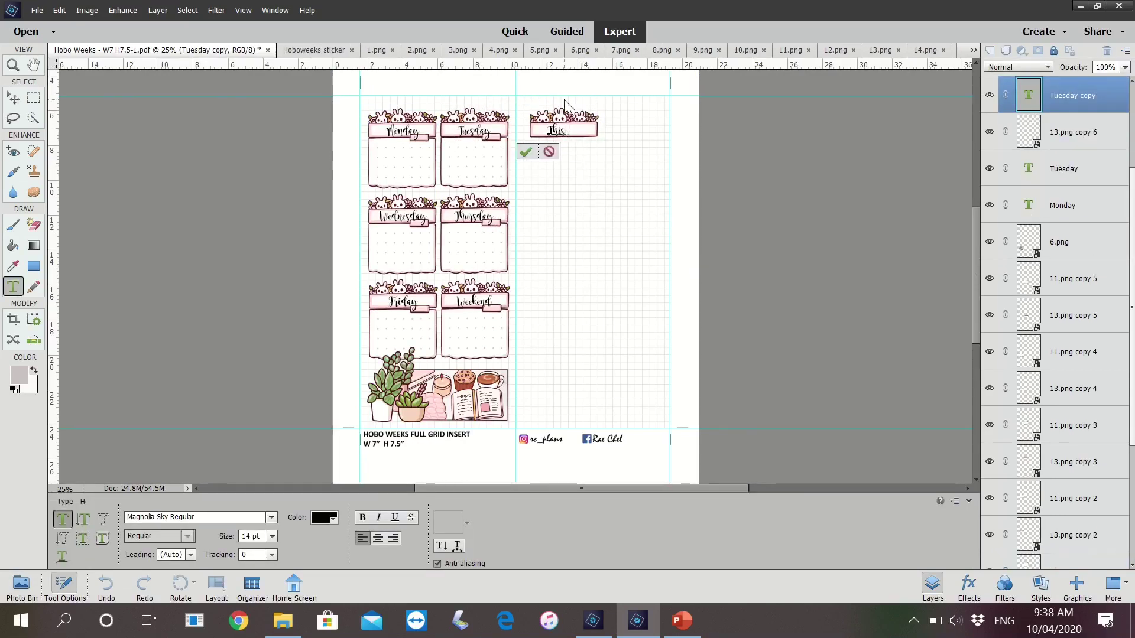
pyautogui.write('Week')
pyautogui.hotkey('ctrl', 'Return')
pyautogui.press('v')
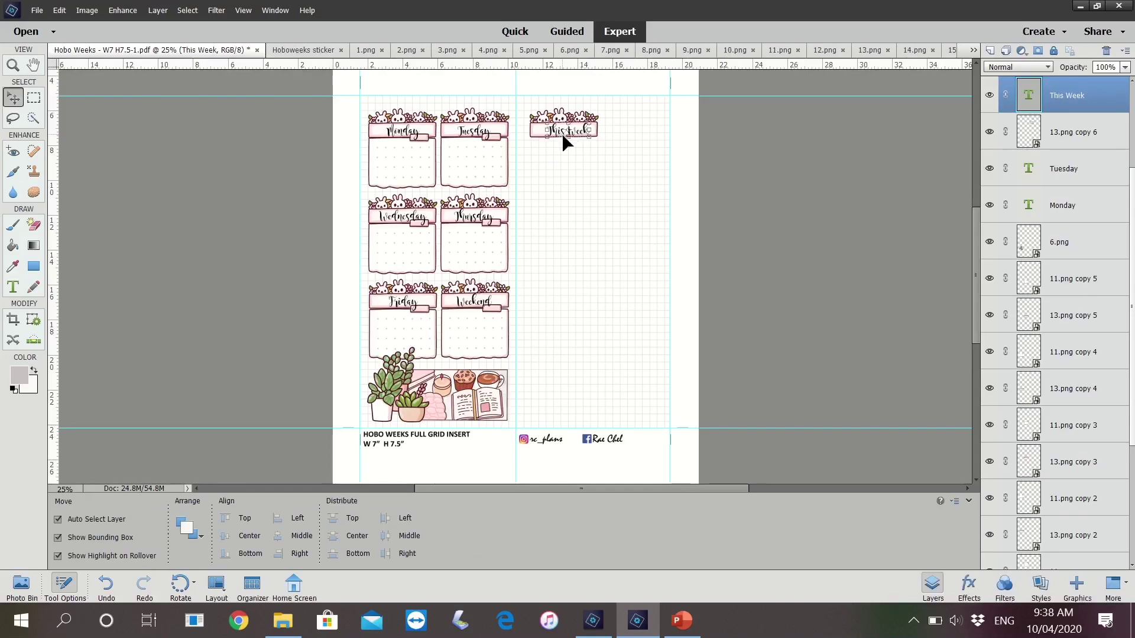
pyautogui.click(600, 194)
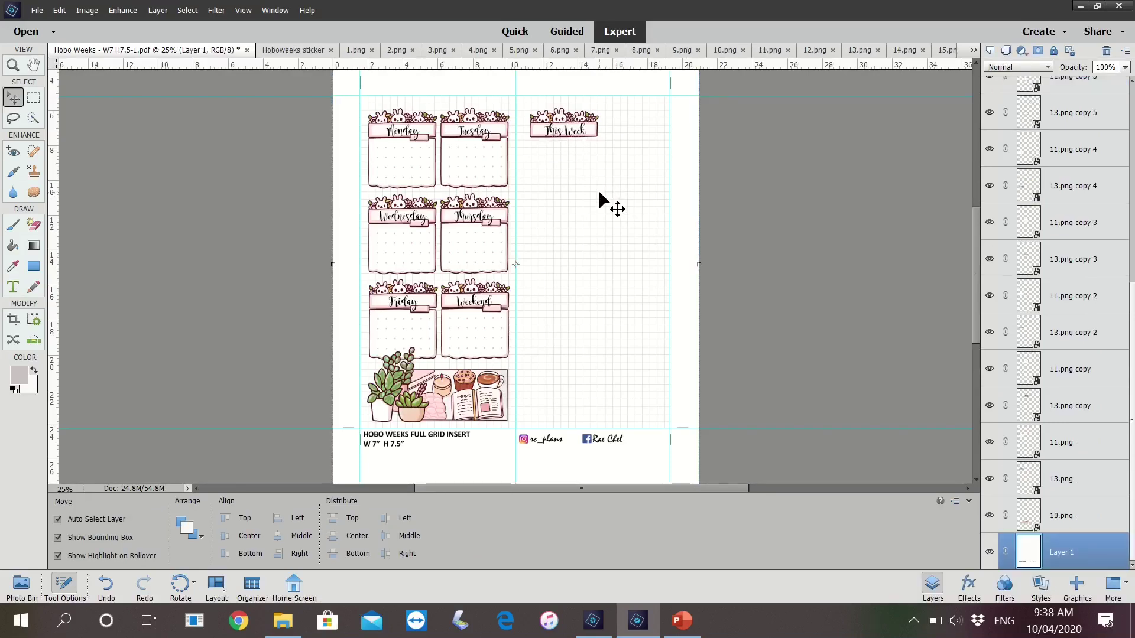
# - Duplicate the This Week label's text and box, and place the copy below it
pyautogui.click(563, 138)
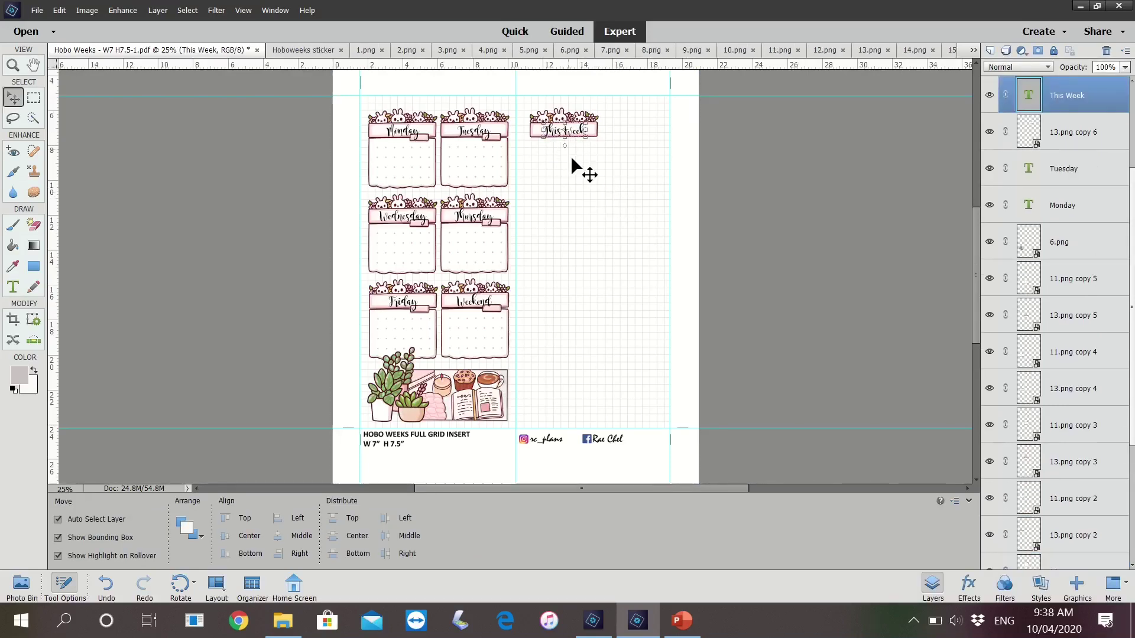
pyautogui.click(540, 126)
pyautogui.keyDown('shift'); pyautogui.click(1044, 103); pyautogui.keyUp('shift')
pyautogui.rightClick(1060, 128)
pyautogui.click(1070, 155)
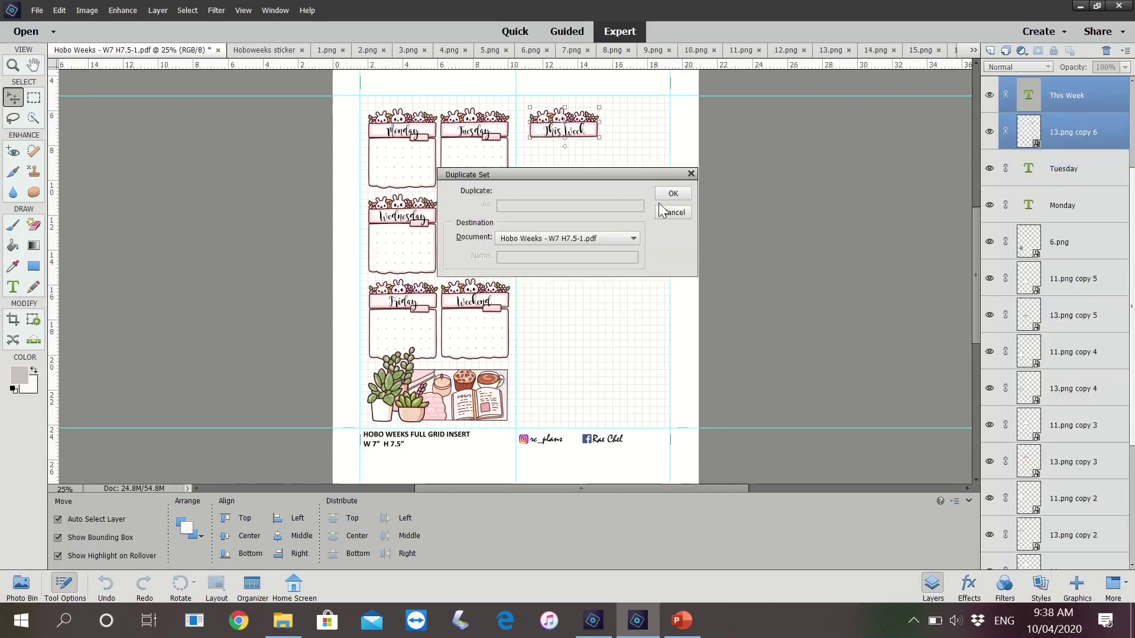
pyautogui.click(674, 194)
pyautogui.moveTo(586, 159); pyautogui.dragTo(586, 165)
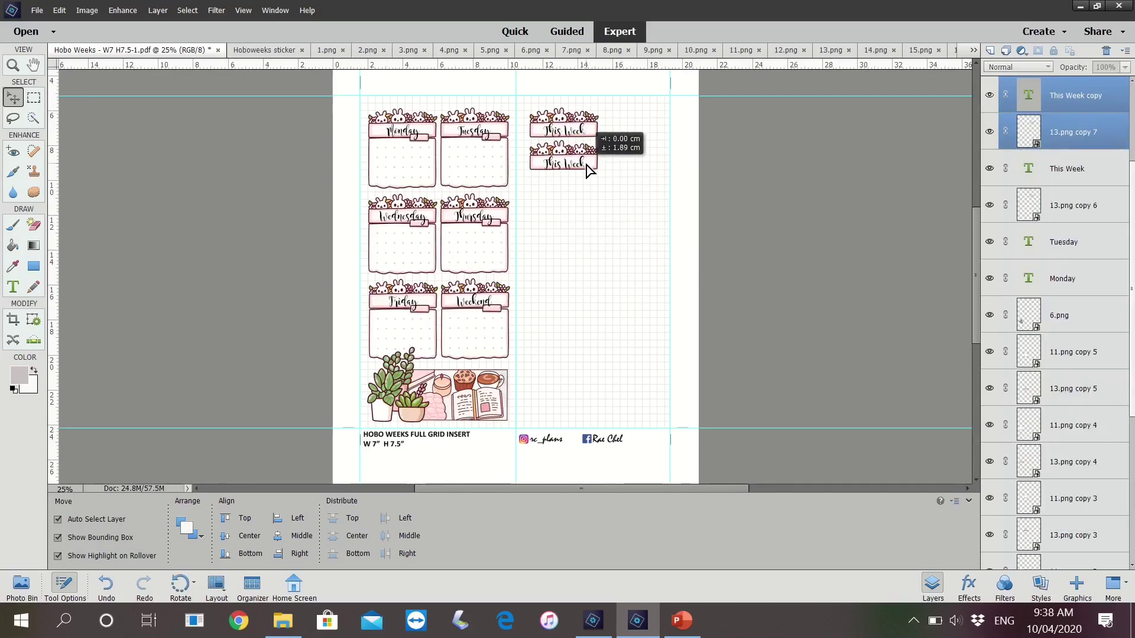
# - Retype the copied label as the Important label
pyautogui.click(588, 214)
pyautogui.doubleClick(569, 165)
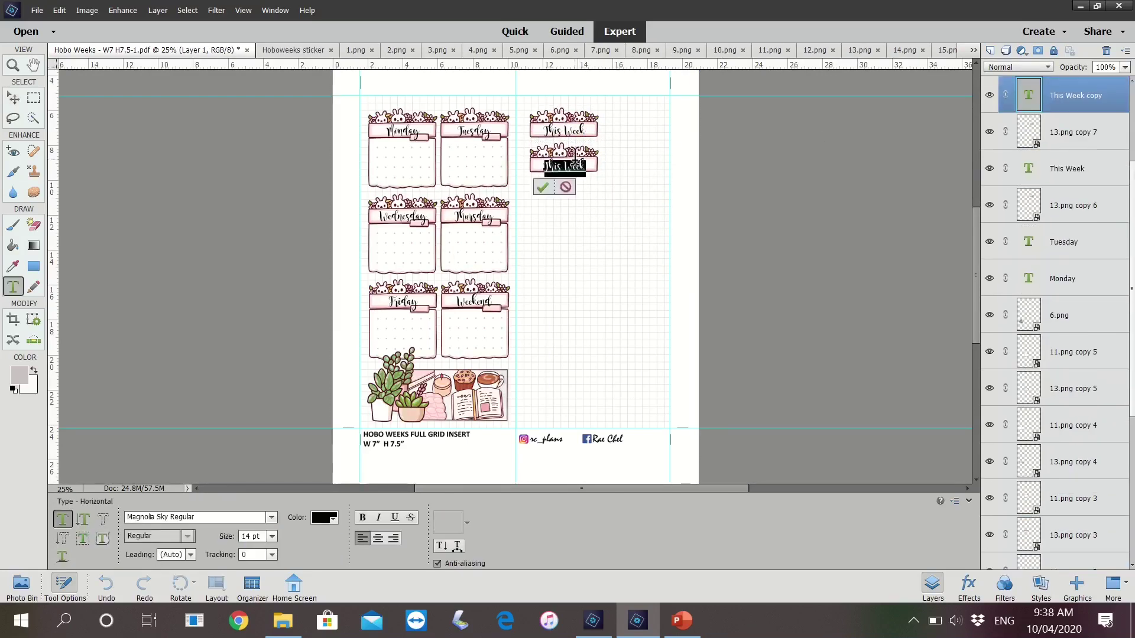
pyautogui.write('To')
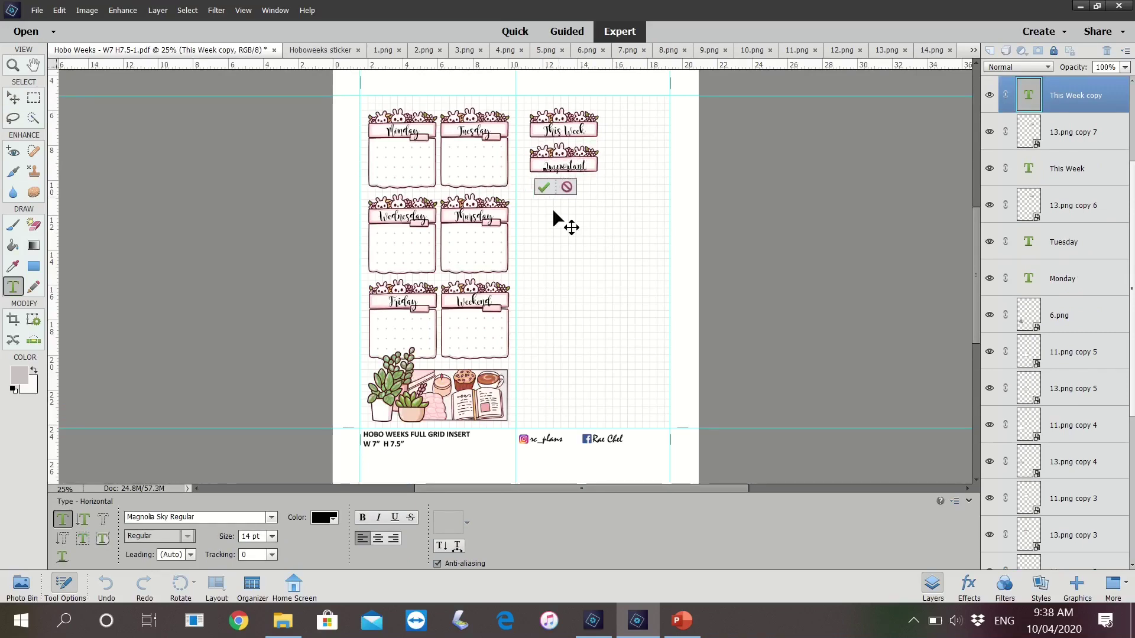
pyautogui.click(542, 188)
pyautogui.press('v')
pyautogui.click(691, 293)
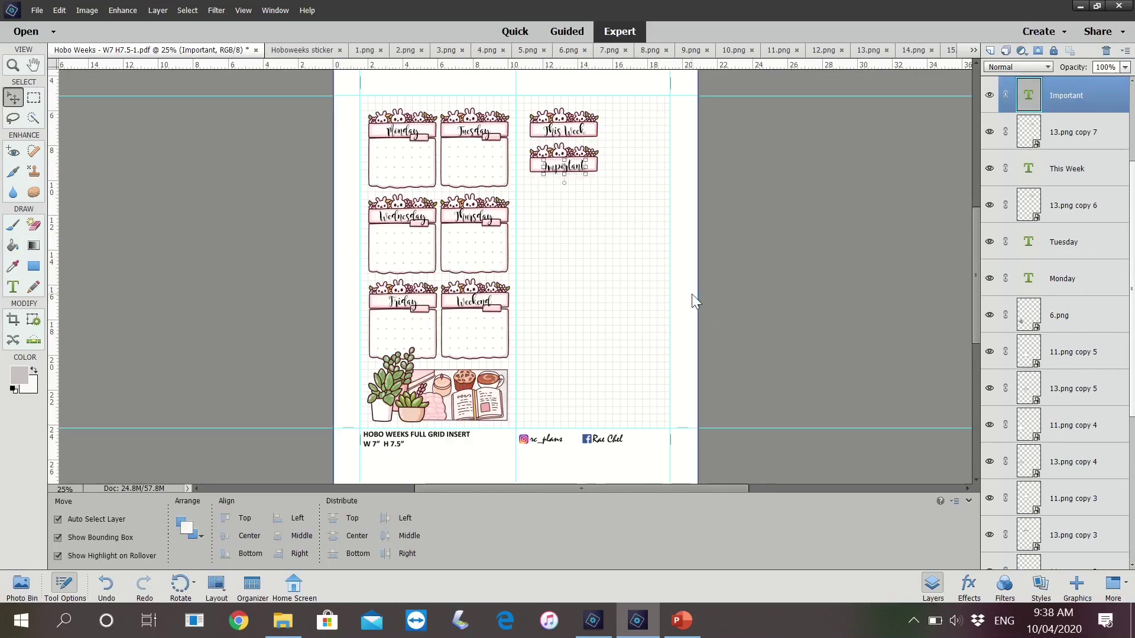
# - Copy the This Week and Important labels into the Hoboweeks sticker sheet, beside the Tuesday box
pyautogui.click(539, 133)
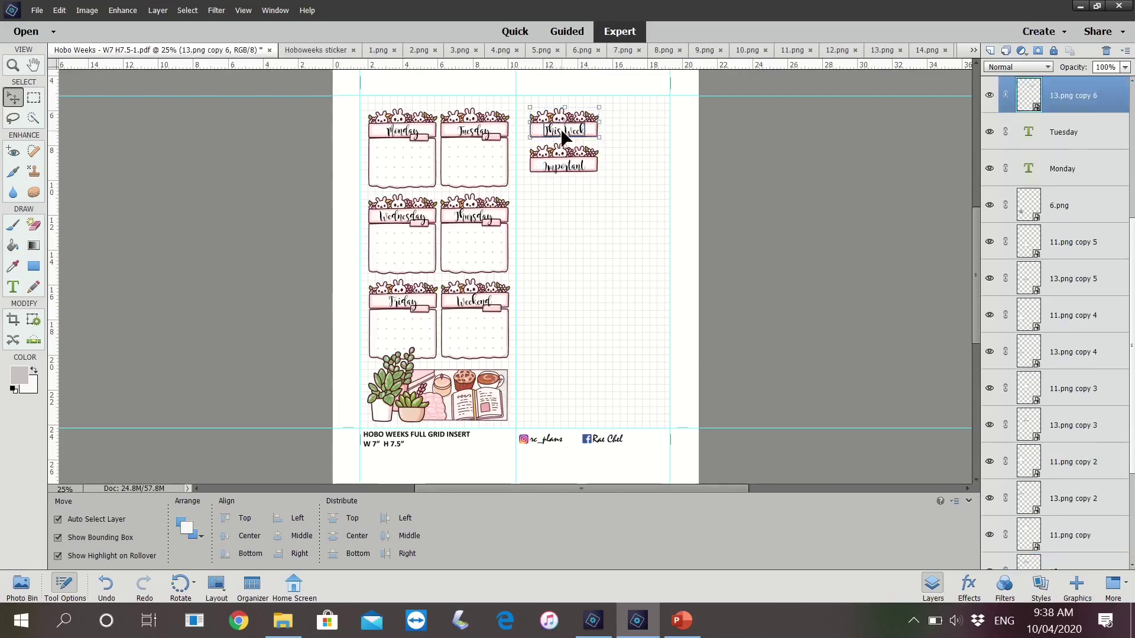
pyautogui.keyDown('shift'); pyautogui.click(538, 161); pyautogui.keyUp('shift')
pyautogui.keyDown('shift'); pyautogui.click(567, 172); pyautogui.keyUp('shift')
pyautogui.click(21, 585)
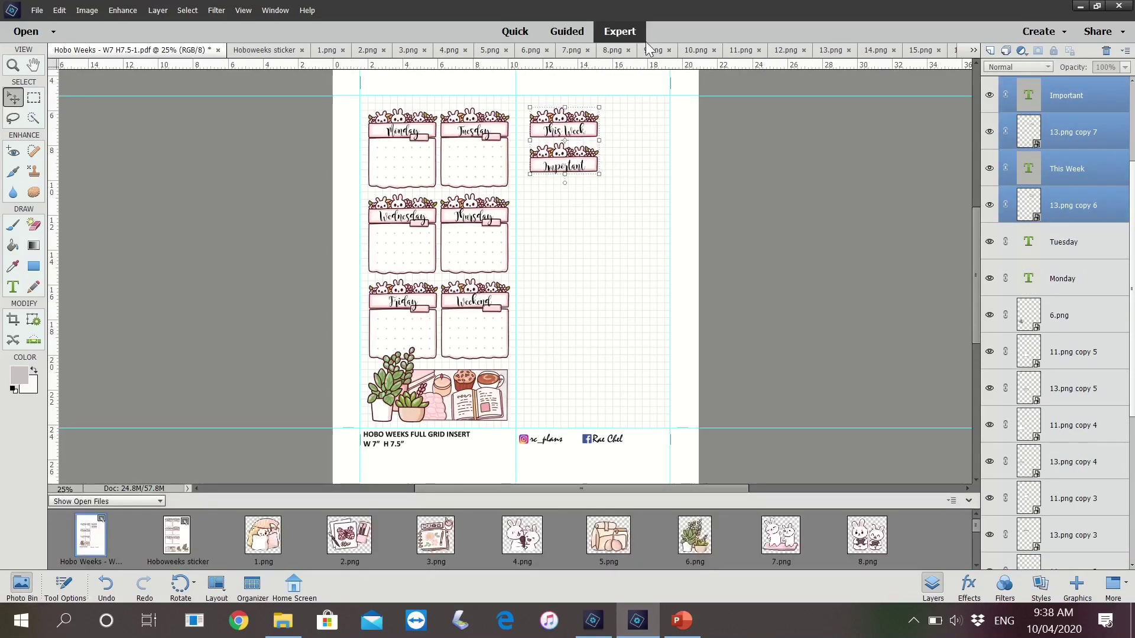
pyautogui.moveTo(543, 166); pyautogui.dragTo(178, 532)
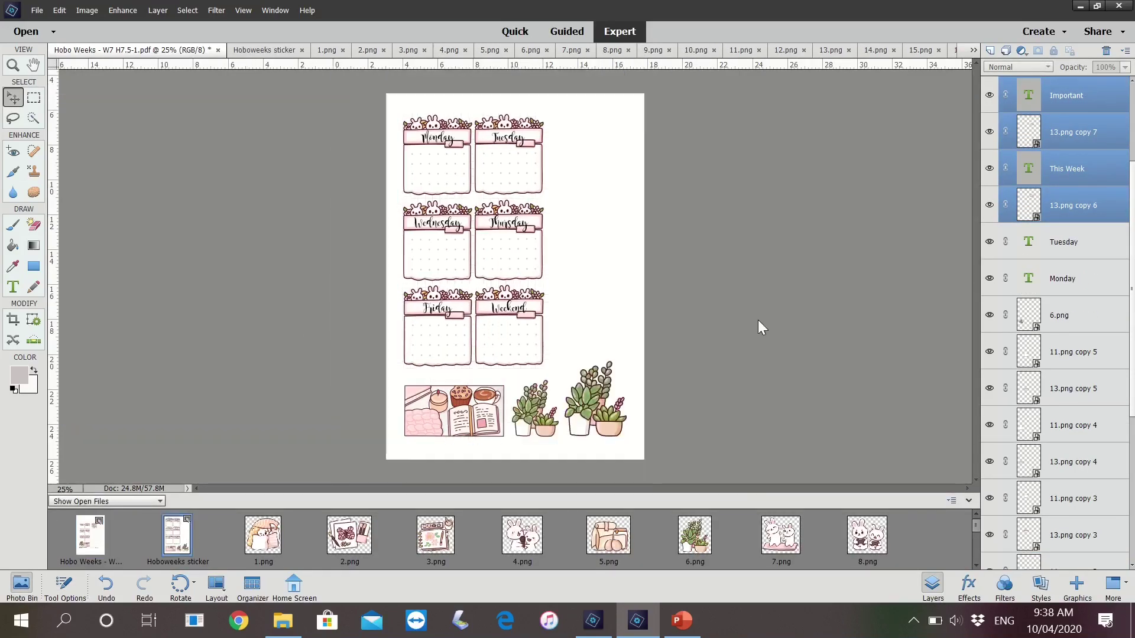
pyautogui.moveTo(590, 142); pyautogui.dragTo(613, 136)
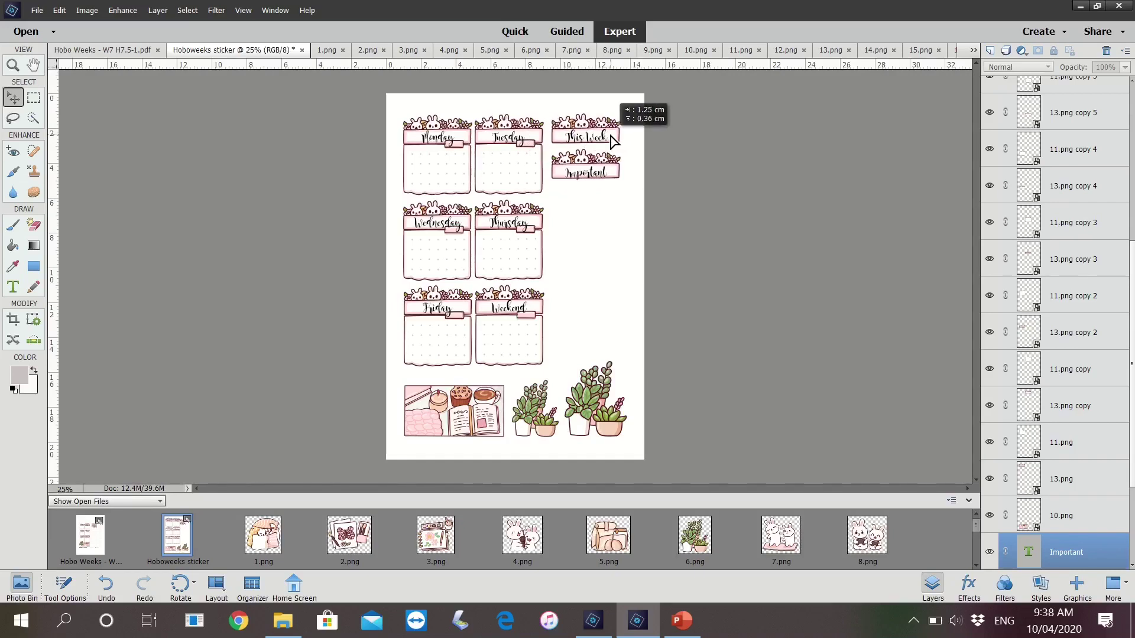
pyautogui.click(604, 228)
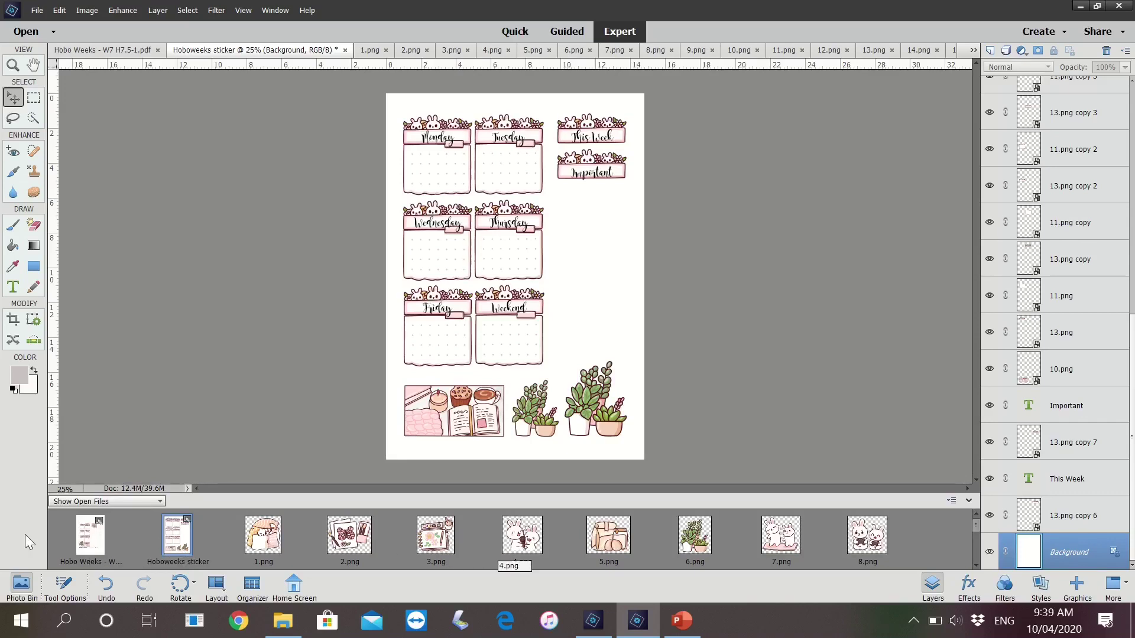
# - Add the girl, microphone-bunnies, bag and bunnies-on-mat illustrations to the Hobo Weeks page
pyautogui.click(90, 538)
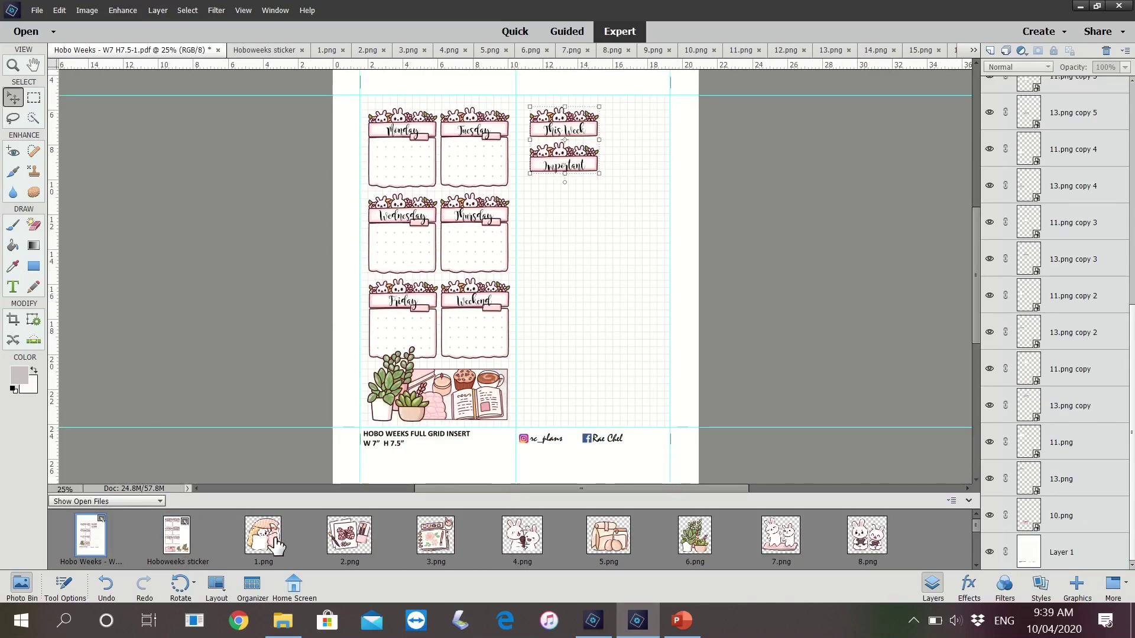
pyautogui.moveTo(277, 547); pyautogui.dragTo(587, 219)
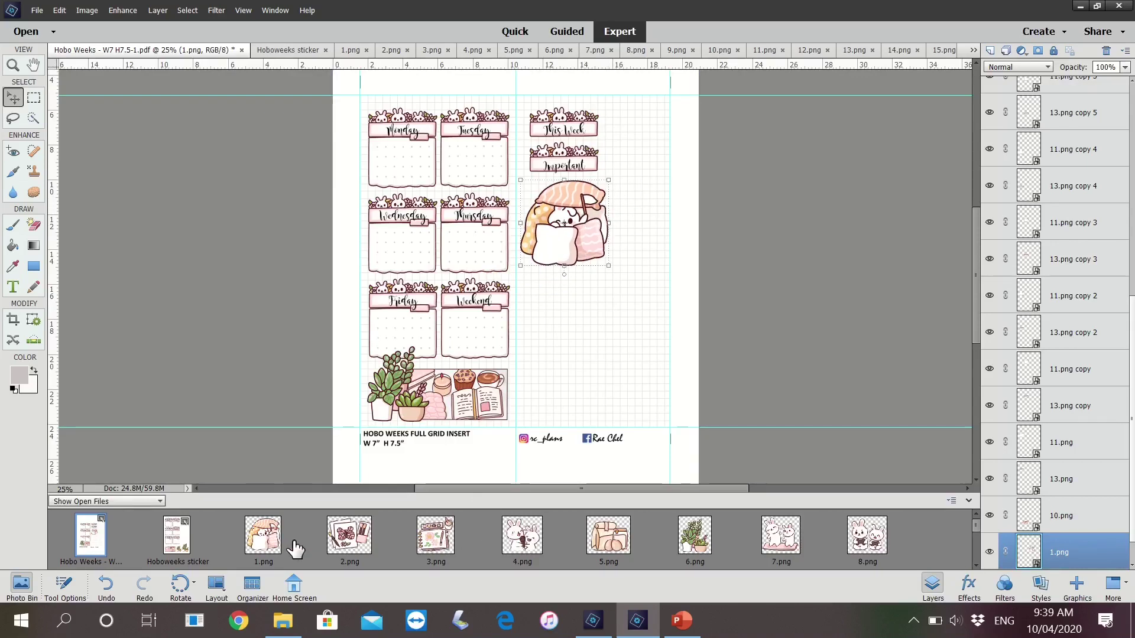
pyautogui.moveTo(514, 538)
pyautogui.mouseDown()
pyautogui.moveTo(544, 260)
pyautogui.moveTo(686, 242)
pyautogui.mouseUp()
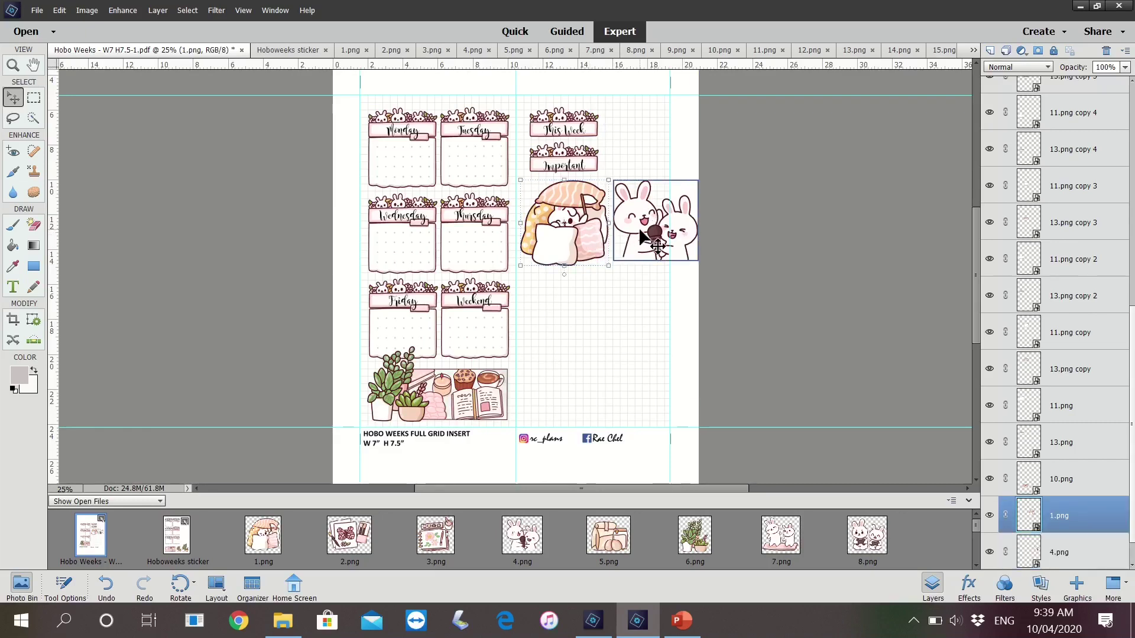
pyautogui.moveTo(606, 539)
pyautogui.mouseDown()
pyautogui.moveTo(588, 354)
pyautogui.moveTo(570, 316)
pyautogui.moveTo(582, 331)
pyautogui.mouseUp()
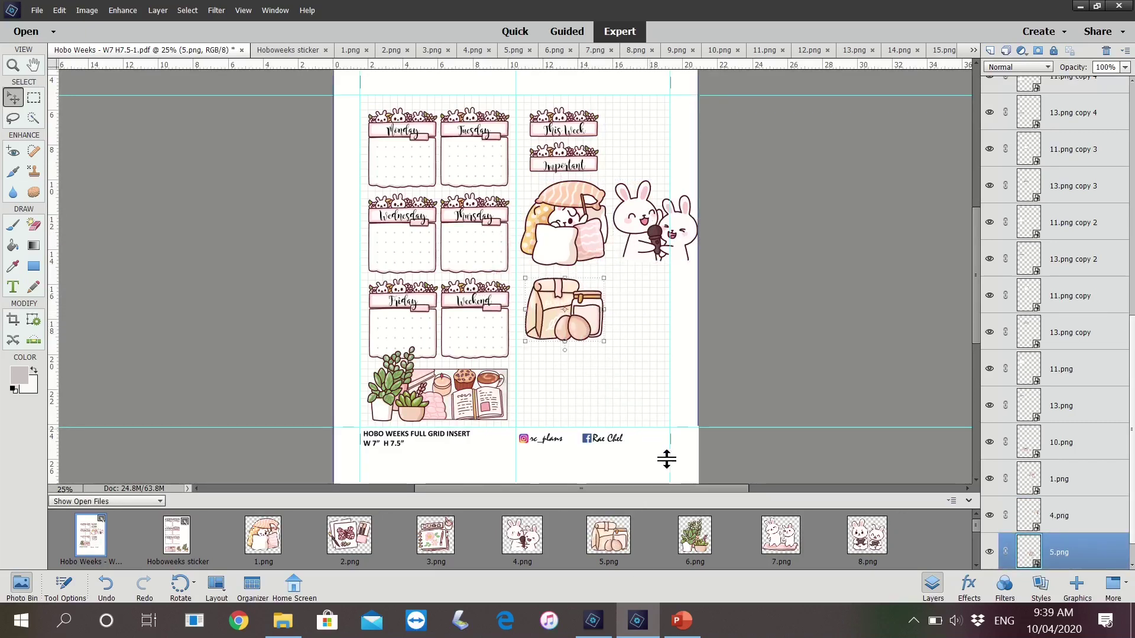
pyautogui.moveTo(781, 535)
pyautogui.mouseDown()
pyautogui.moveTo(659, 314)
pyautogui.moveTo(532, 291)
pyautogui.moveTo(677, 306)
pyautogui.mouseUp()
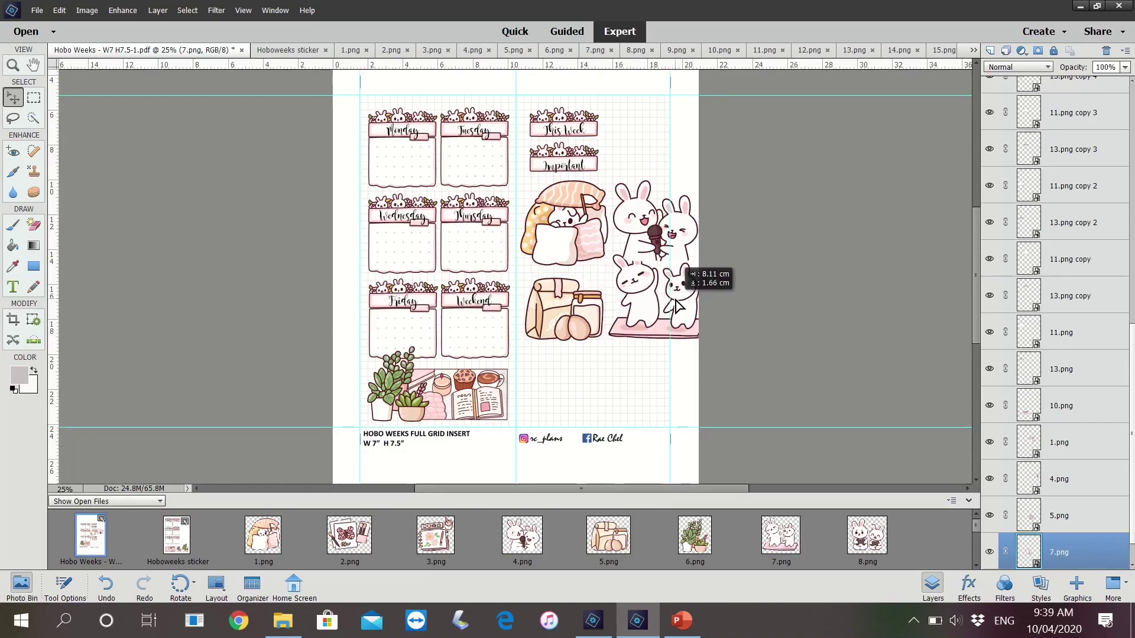
pyautogui.moveTo(677, 306); pyautogui.dragTo(584, 395)
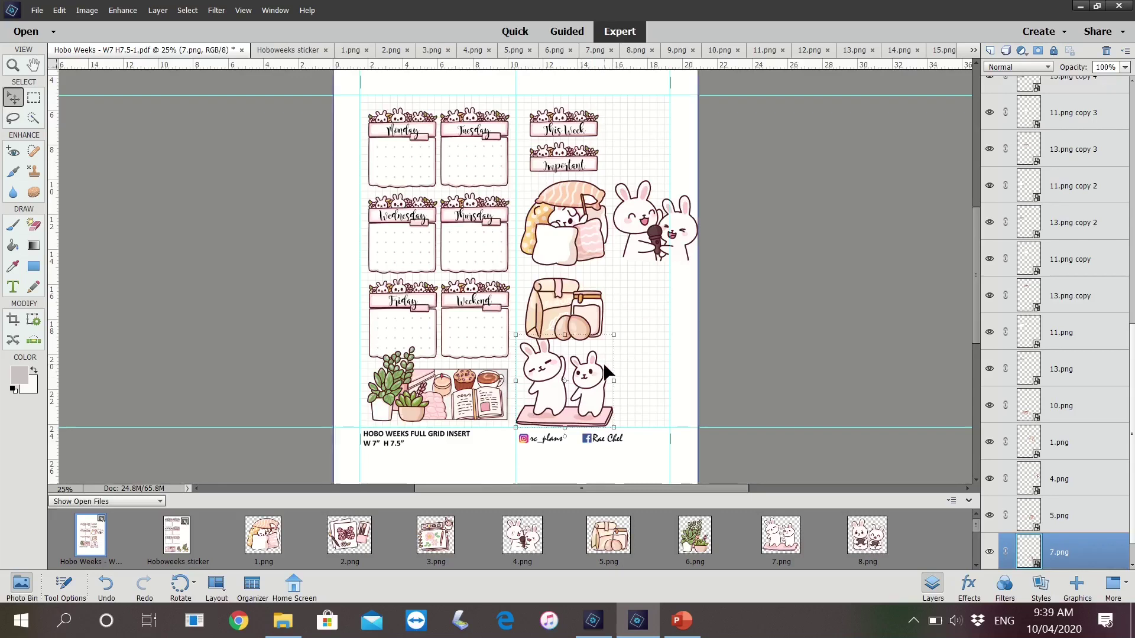
# - Delete the bunnies-on-mat illustration and undo the accidental page move
pyautogui.press('Delete')
pyautogui.click(543, 232)
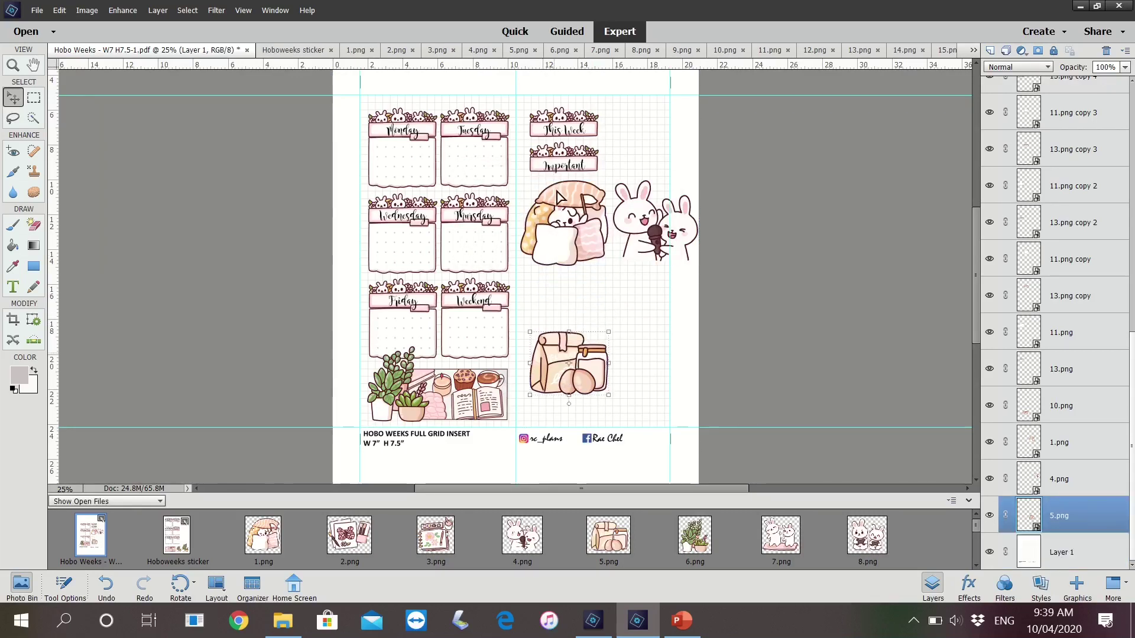
pyautogui.click(110, 597)
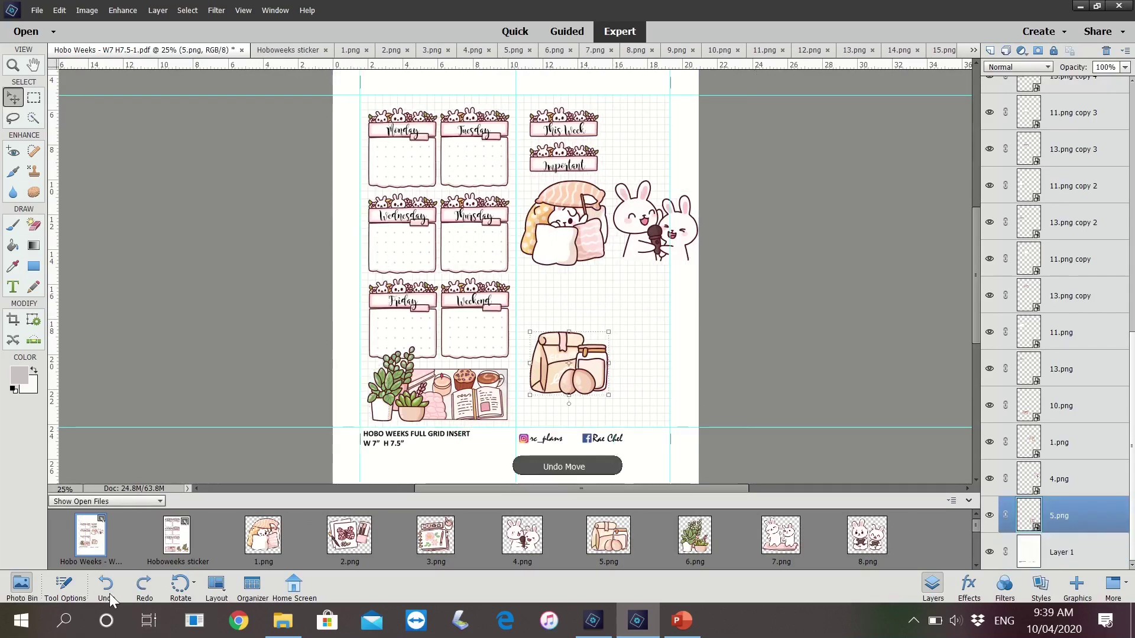
# - Shrink the girl and microphone bunnies to about 68%, bring them to the top, and move them up near the labels
pyautogui.click(589, 242)
pyautogui.keyDown('shift'); pyautogui.click(662, 249); pyautogui.keyUp('shift')
pyautogui.moveTo(699, 265); pyautogui.dragTo(608, 235)
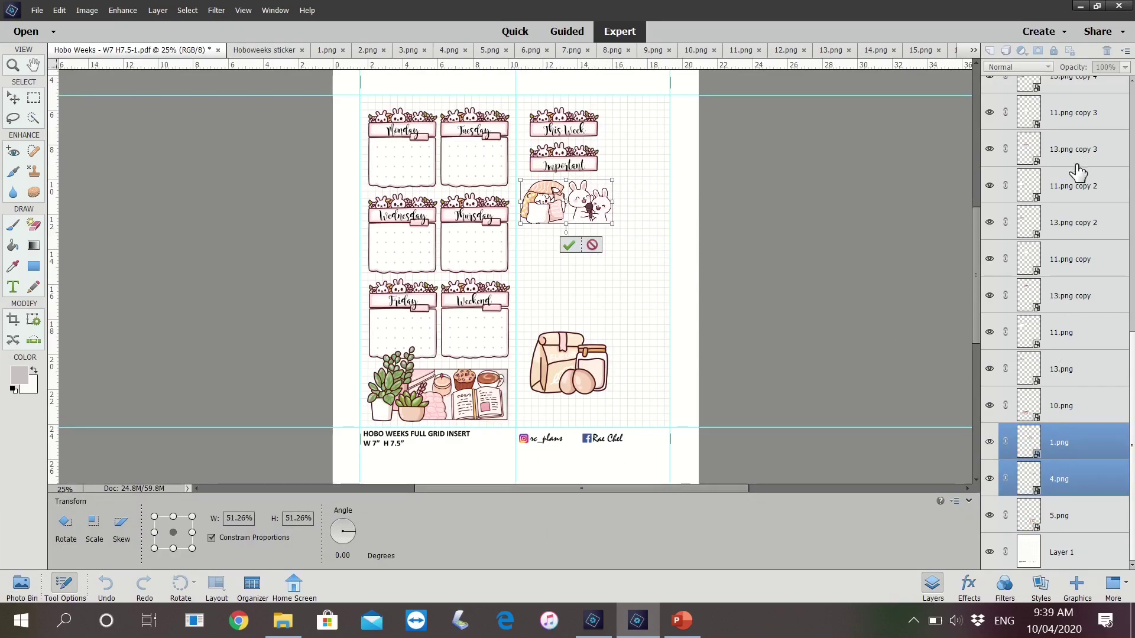
pyautogui.click(568, 245)
pyautogui.moveTo(1064, 461)
pyautogui.mouseDown()
pyautogui.moveTo(1110, 57)
pyautogui.moveTo(1086, 95)
pyautogui.mouseUp()
pyautogui.moveTo(555, 204)
pyautogui.mouseDown()
pyautogui.moveTo(530, 189)
pyautogui.moveTo(546, 180)
pyautogui.moveTo(499, 170)
pyautogui.mouseUp()
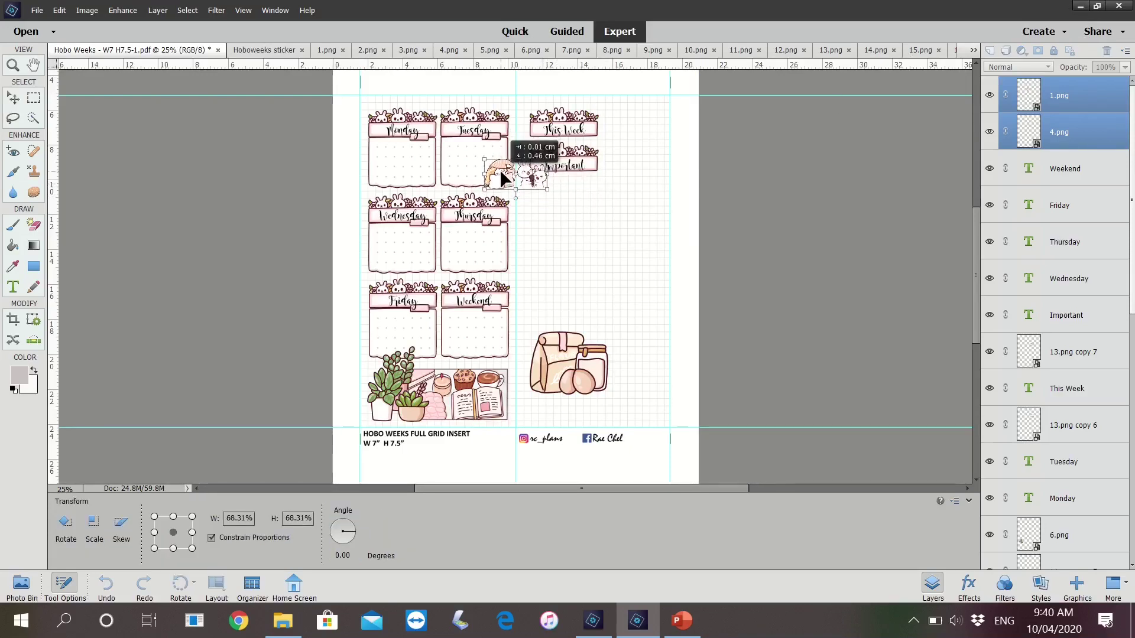
pyautogui.press('Return')
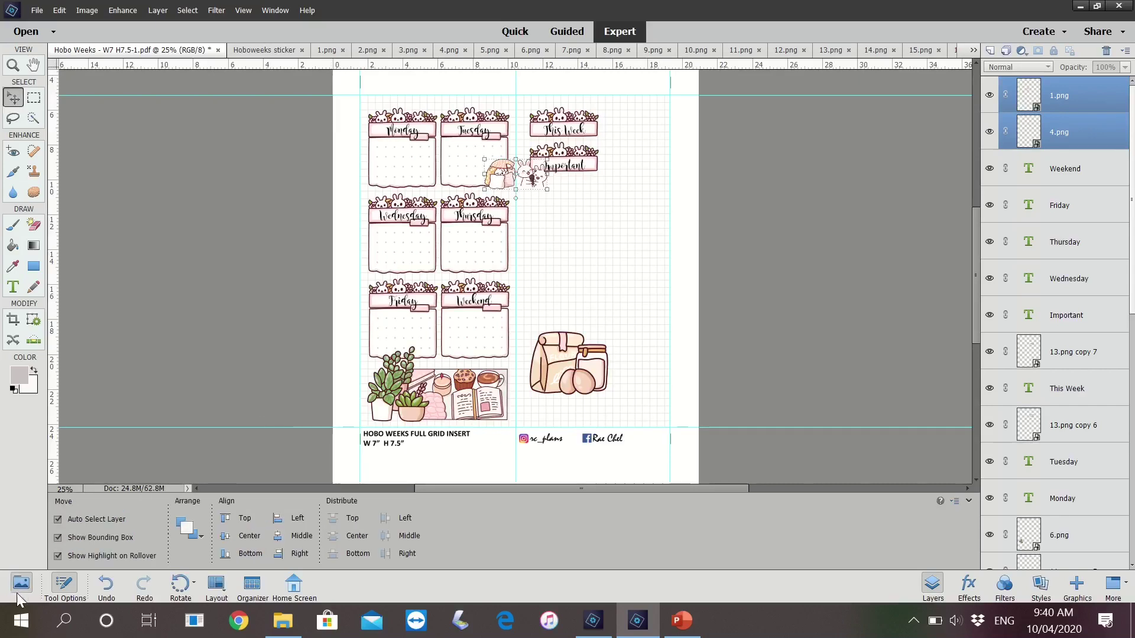
# - Copy the small girl and bunny illustrations into the sticker sheet, below the Important label
pyautogui.click(20, 598)
pyautogui.moveTo(502, 177); pyautogui.dragTo(178, 535)
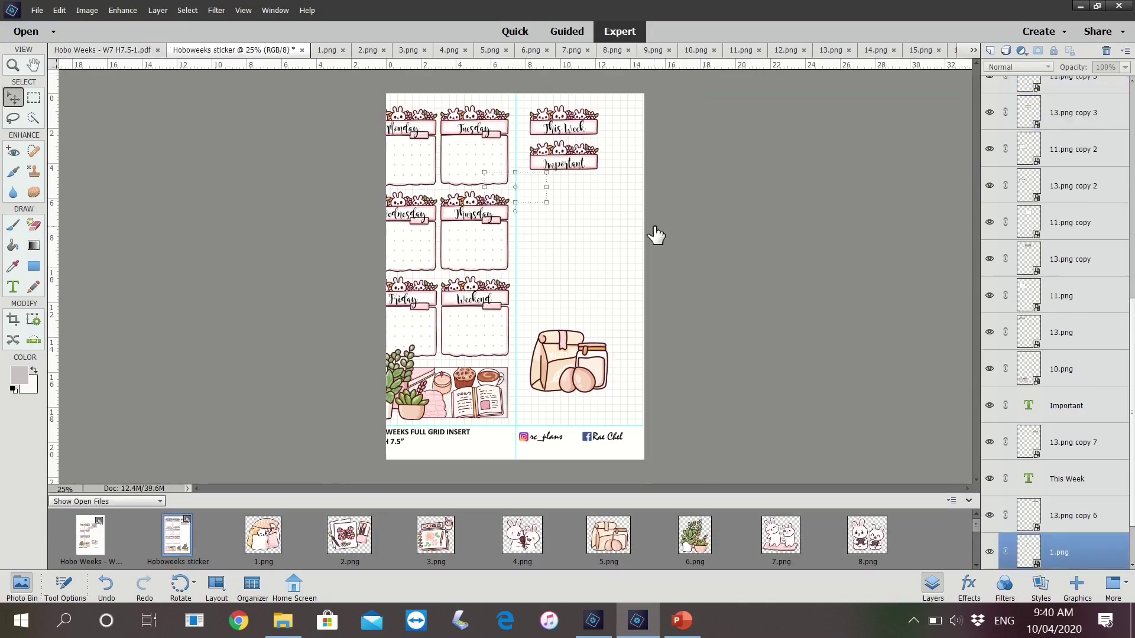
pyautogui.moveTo(512, 203); pyautogui.dragTo(583, 218)
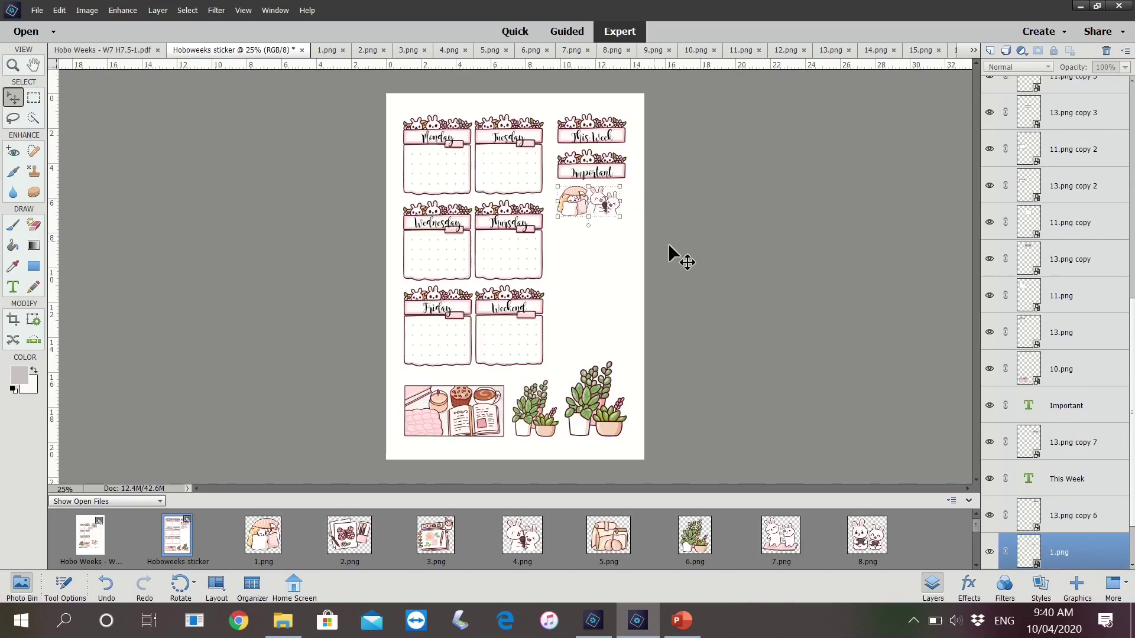
pyautogui.click(609, 205)
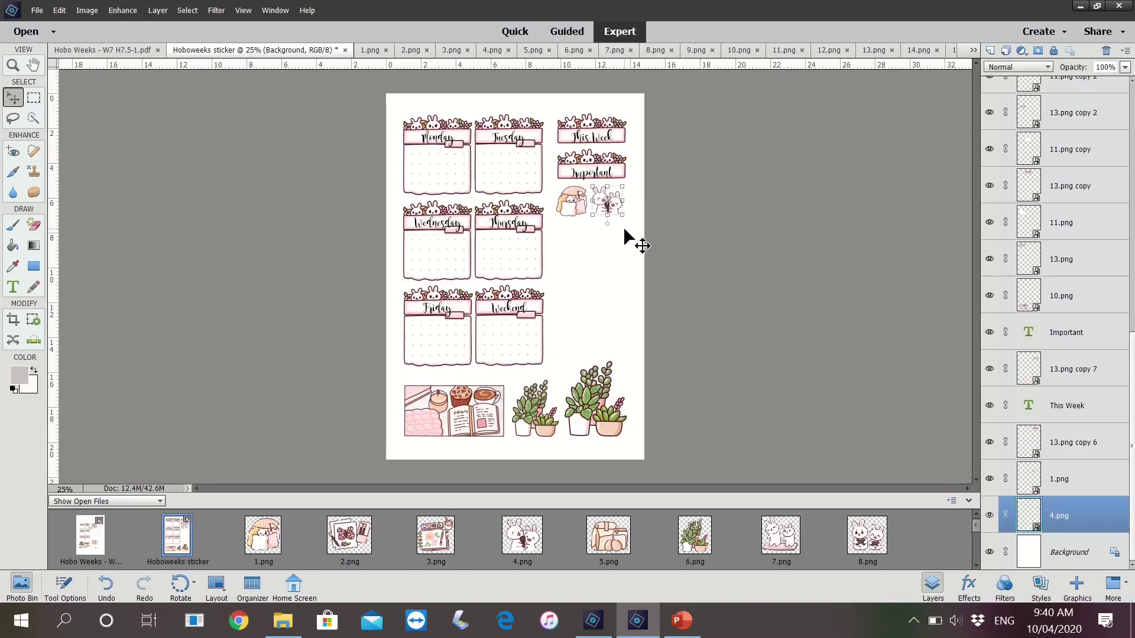
pyautogui.click(601, 236)
pyautogui.click(603, 207)
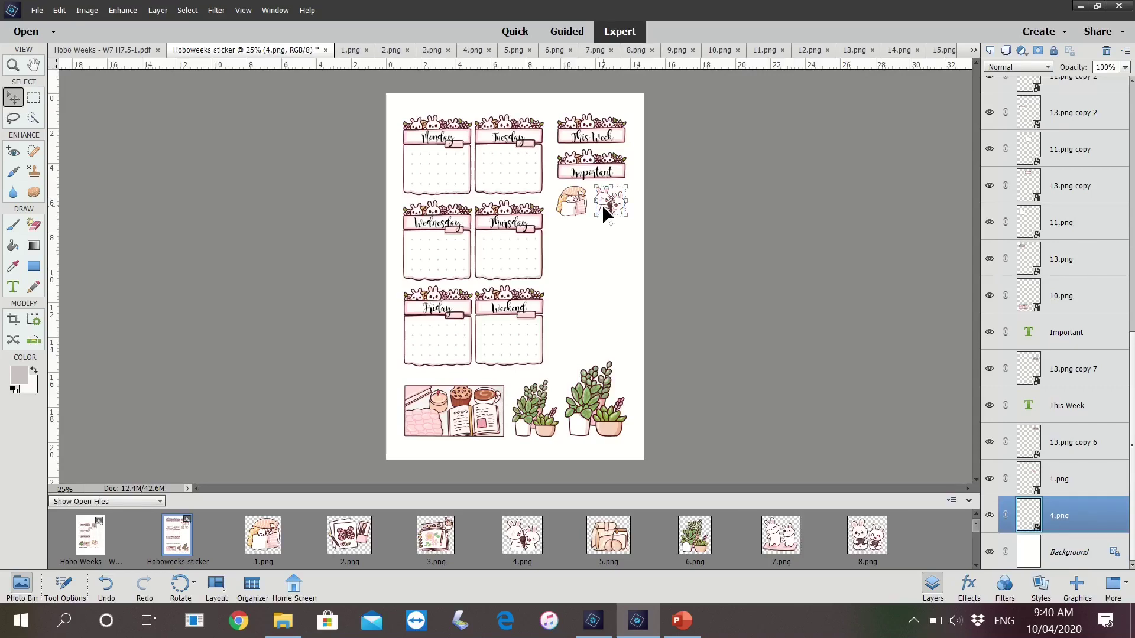
pyautogui.click(604, 234)
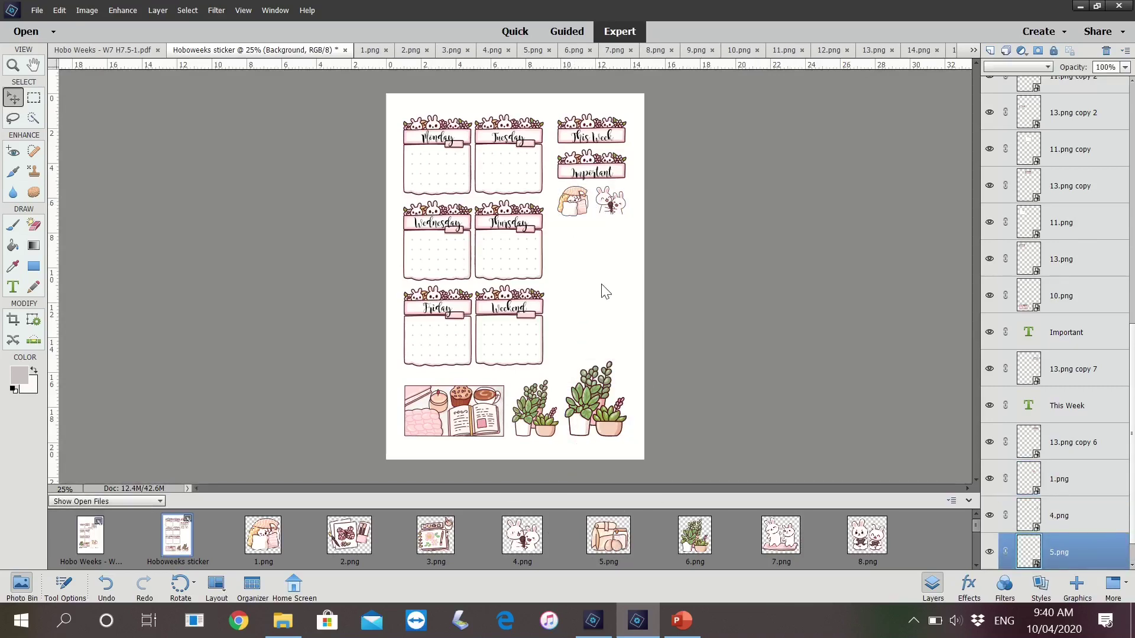
# - Add the backpack and papers-and-pencil illustrations, and shrink the backpack to sticker size
pyautogui.moveTo(619, 544)
pyautogui.mouseDown()
pyautogui.moveTo(543, 286)
pyautogui.moveTo(622, 267)
pyautogui.mouseUp()
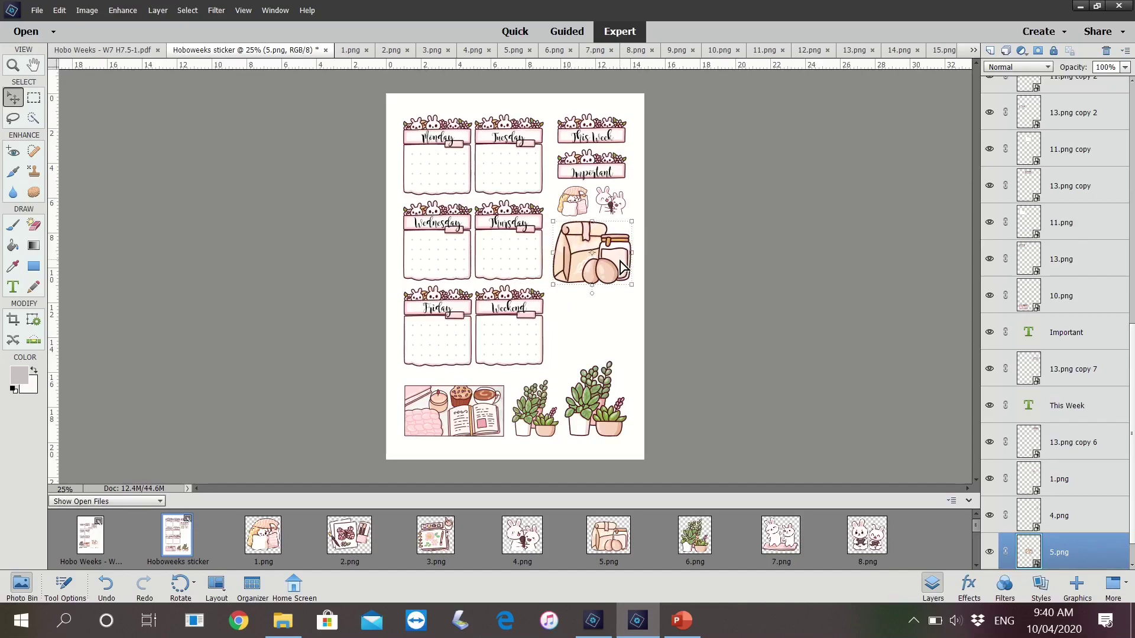
pyautogui.scroll(-1, 258, 556)
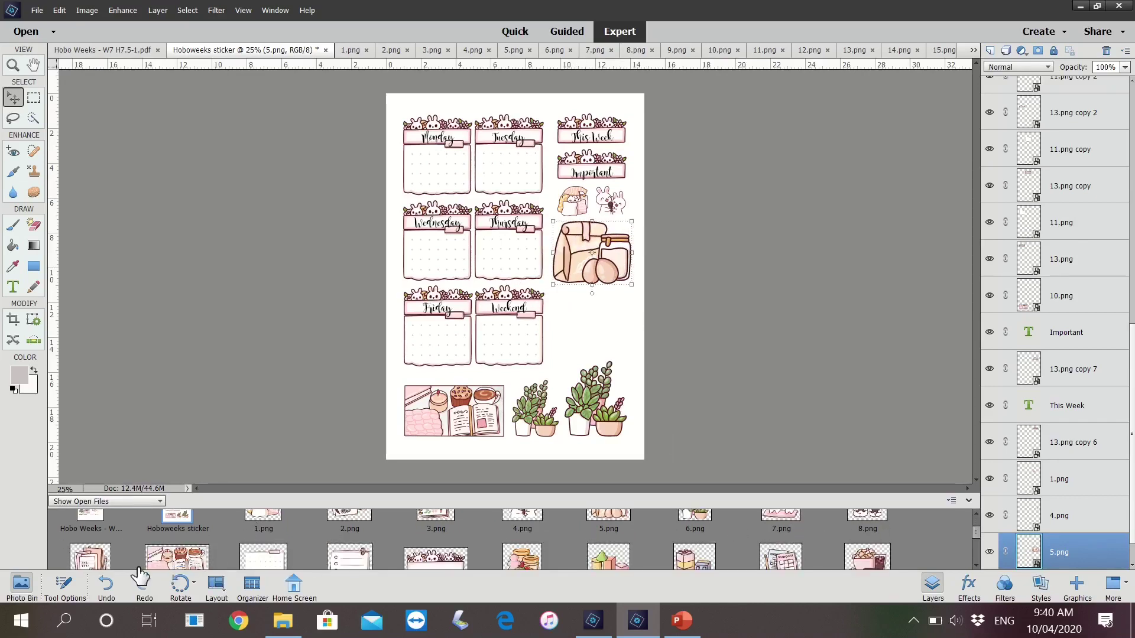
pyautogui.moveTo(94, 555); pyautogui.dragTo(557, 311)
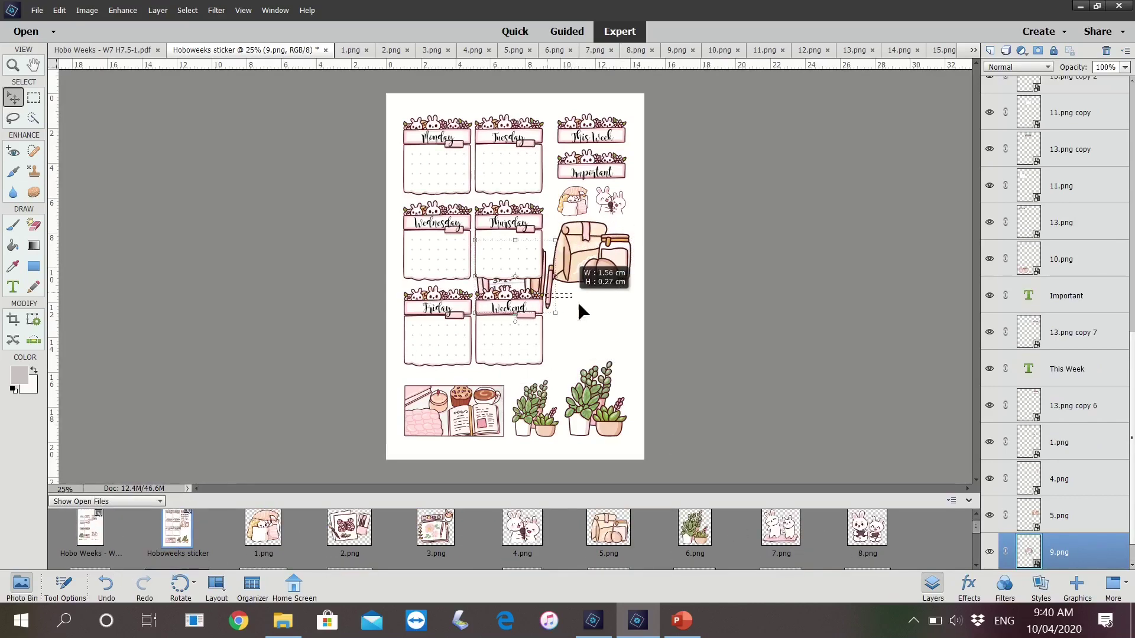
pyautogui.moveTo(555, 218)
pyautogui.mouseDown()
pyautogui.moveTo(646, 286)
pyautogui.moveTo(582, 247)
pyautogui.moveTo(590, 226)
pyautogui.mouseUp()
pyautogui.click(628, 278)
pyautogui.click(547, 273)
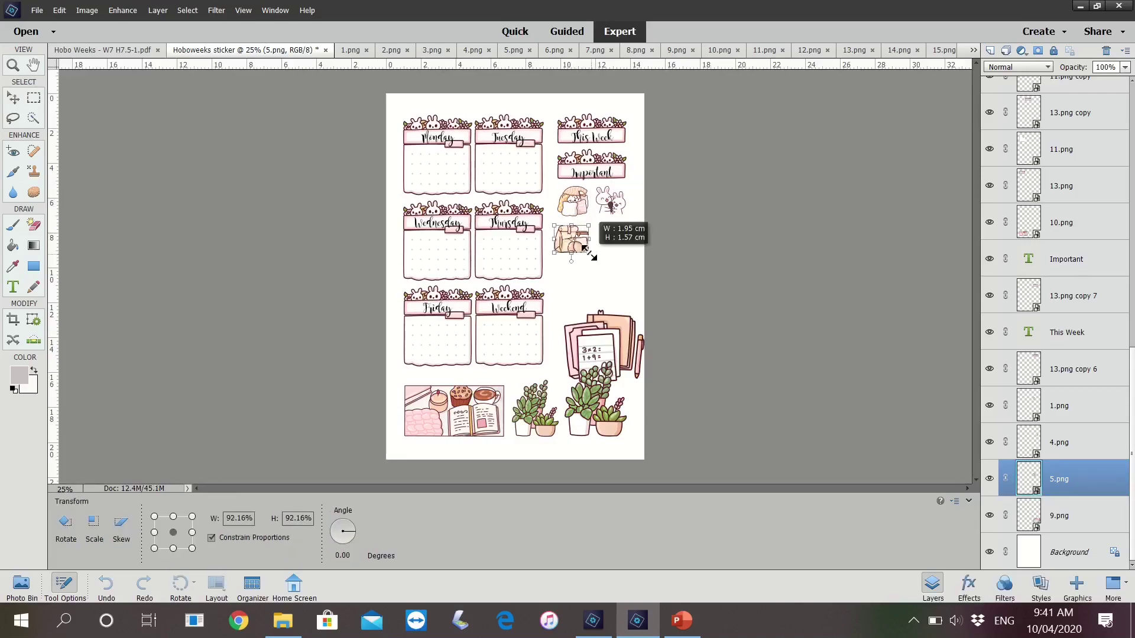
pyautogui.click(546, 274)
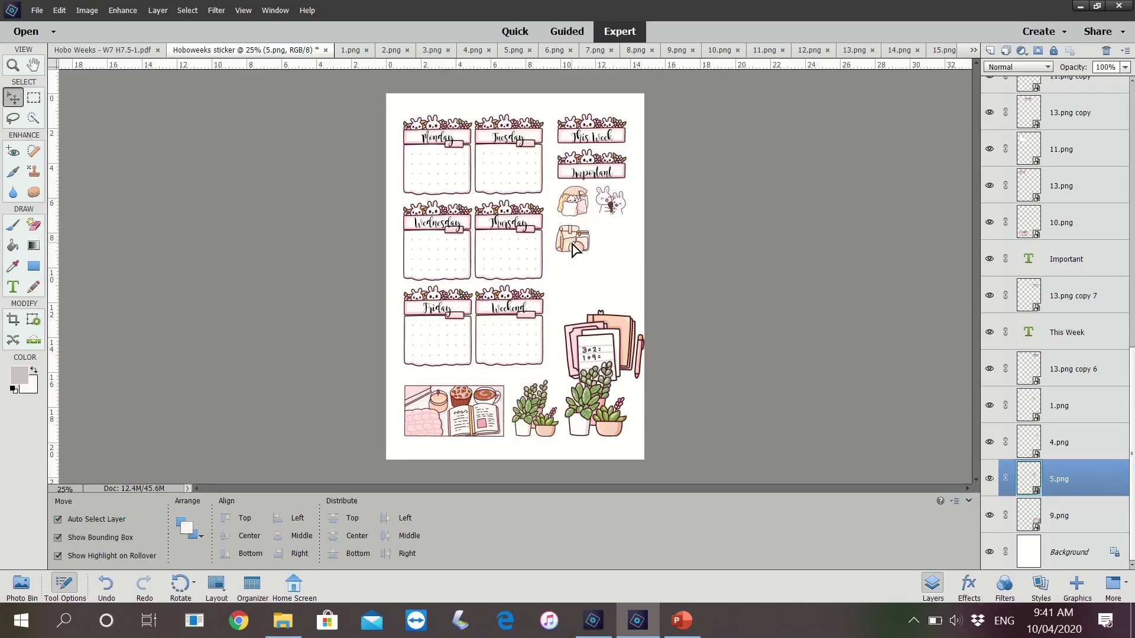
# - Reposition the papers-and-pencil illustration lower on the page and shrink it to sticker size
pyautogui.click(591, 284)
pyautogui.moveTo(629, 369); pyautogui.dragTo(667, 248)
pyautogui.press('Escape')
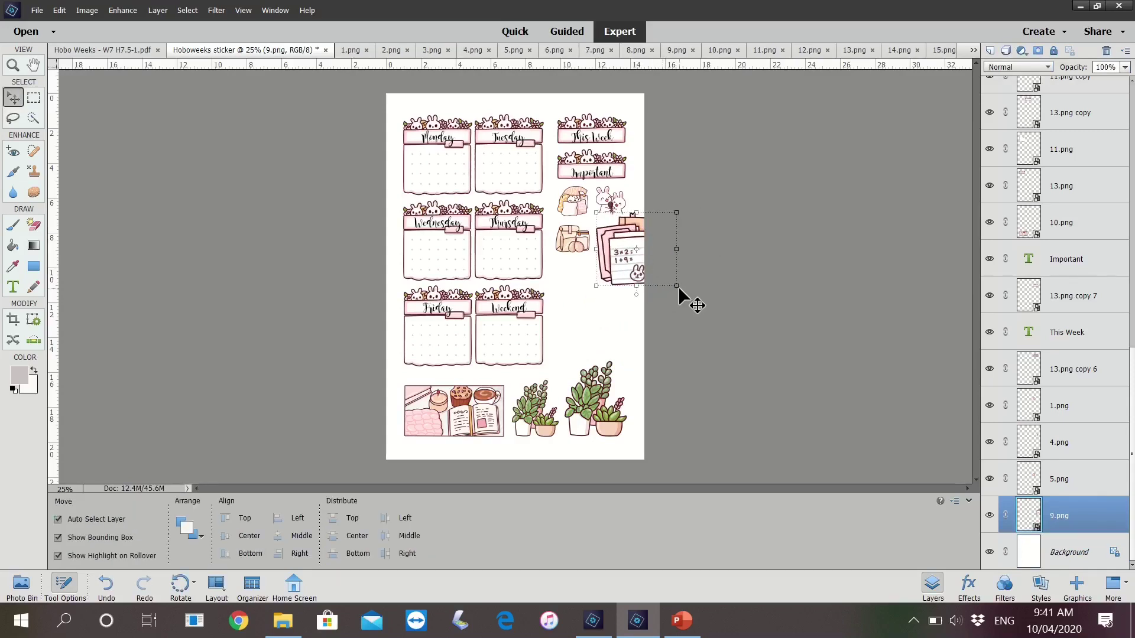
pyautogui.moveTo(679, 286); pyautogui.dragTo(647, 304)
pyautogui.press('Escape')
pyautogui.click(657, 240)
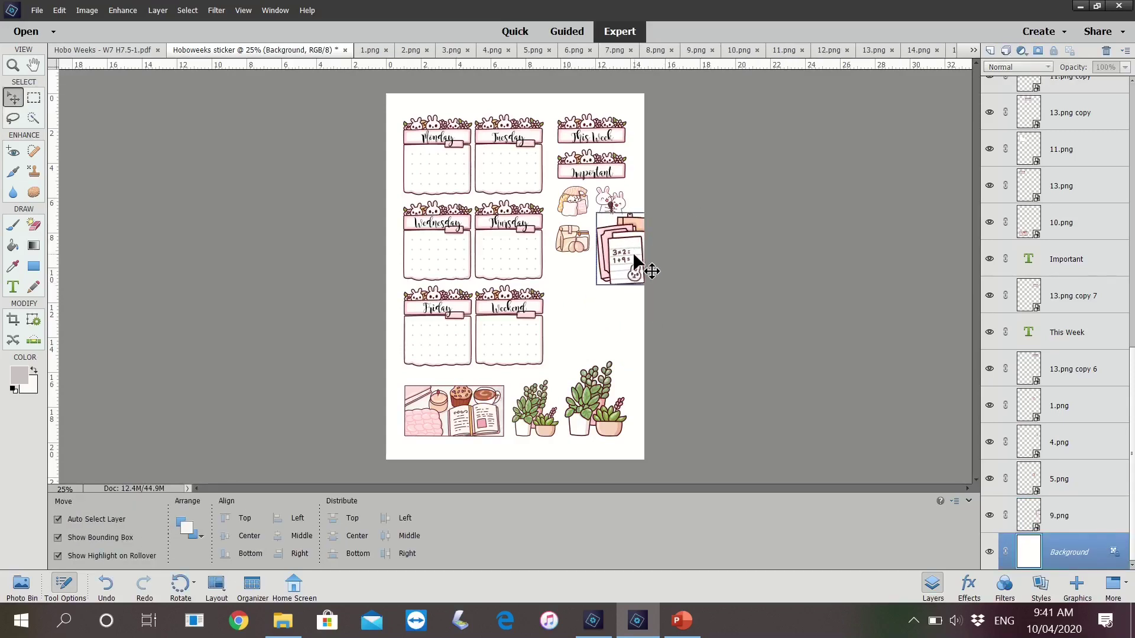
pyautogui.click(632, 255)
pyautogui.moveTo(626, 245); pyautogui.dragTo(581, 304)
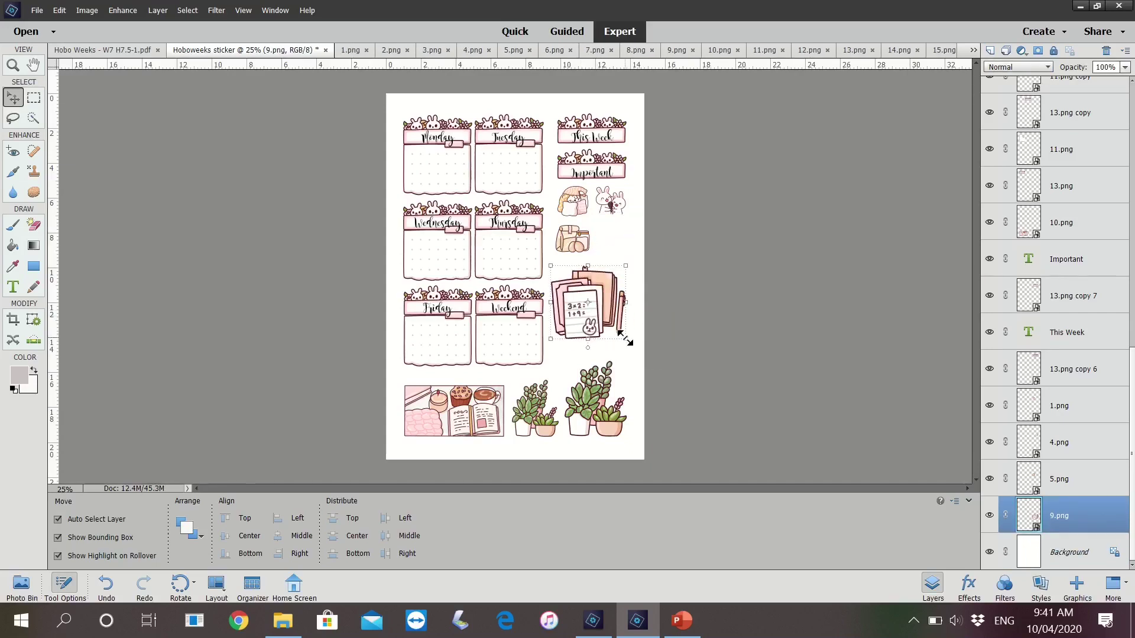
pyautogui.moveTo(626, 339)
pyautogui.mouseDown()
pyautogui.moveTo(591, 306)
pyautogui.moveTo(622, 243)
pyautogui.mouseUp()
pyautogui.click(556, 328)
pyautogui.press('Return')
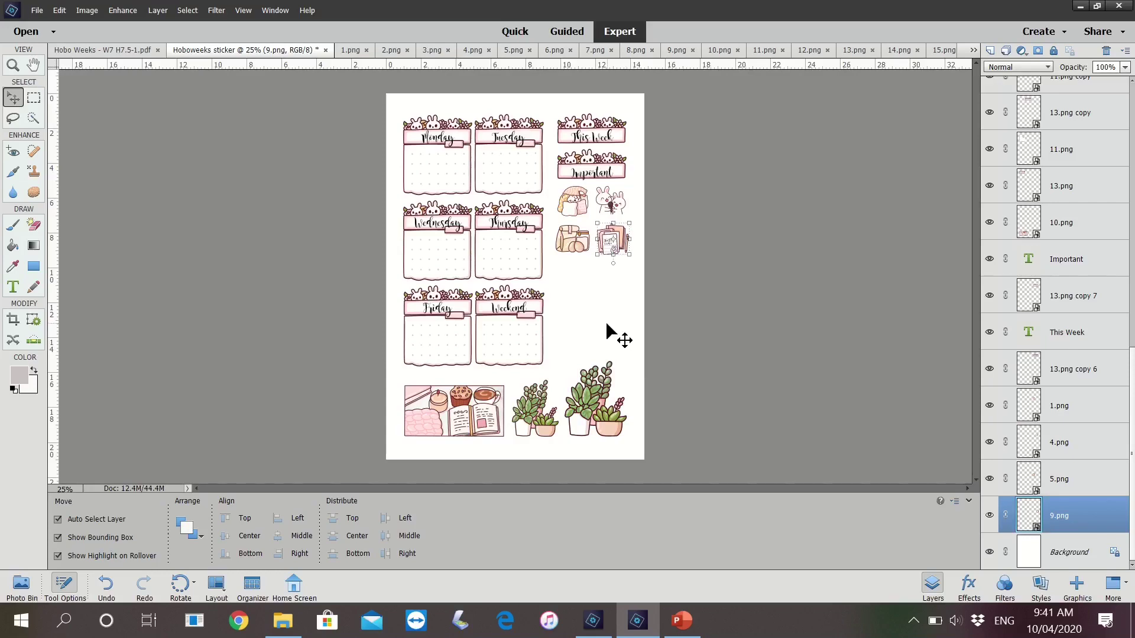
pyautogui.click(571, 251)
# - Move the girl and bunny layers above Weekend, and move the backpack and papers layers up the stack
pyautogui.click(571, 203)
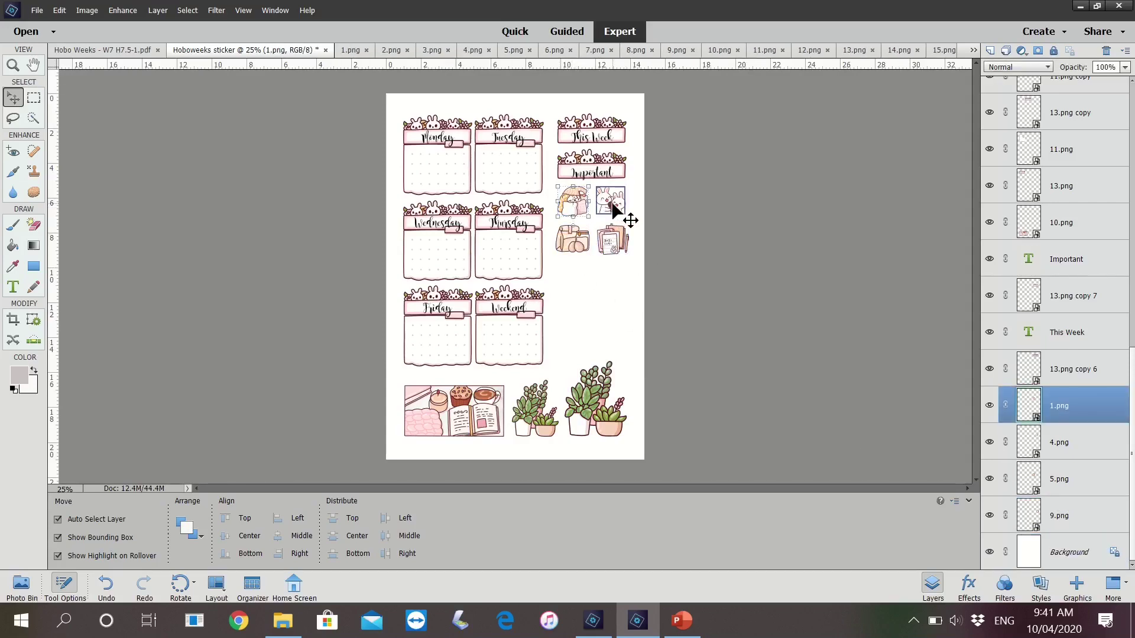
pyautogui.keyDown('shift'); pyautogui.click(610, 202); pyautogui.keyUp('shift')
pyautogui.moveTo(1050, 451)
pyautogui.mouseDown()
pyautogui.moveTo(1101, 69)
pyautogui.moveTo(1065, 88)
pyautogui.mouseUp()
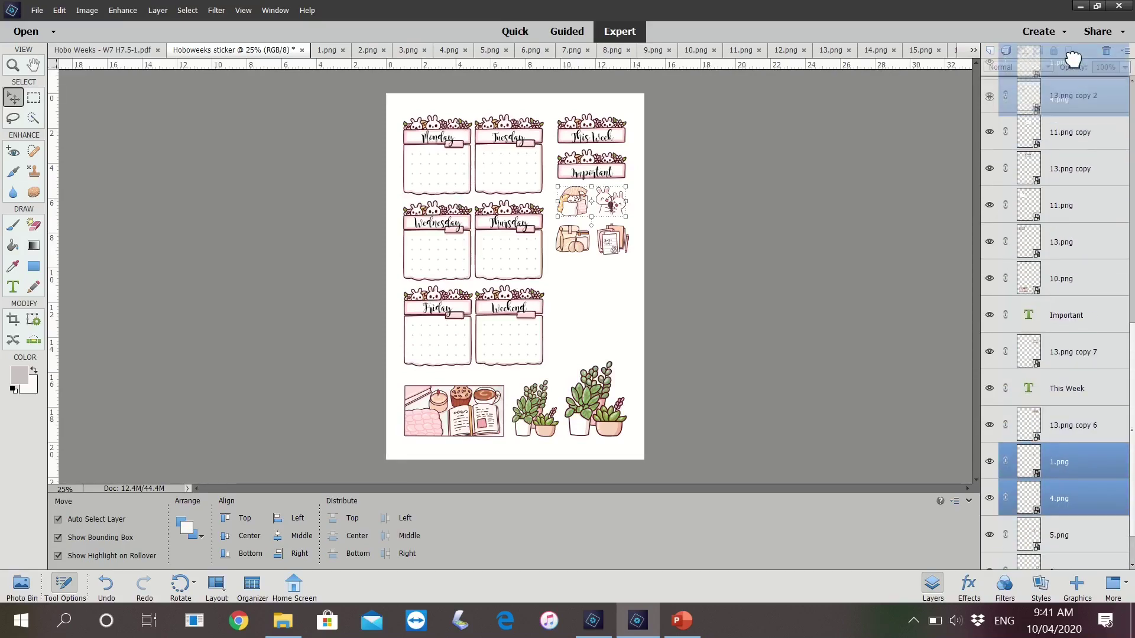
pyautogui.moveTo(1065, 87)
pyautogui.mouseDown()
pyautogui.moveTo(1082, 107)
pyautogui.moveTo(1087, 205)
pyautogui.mouseUp()
pyautogui.click(584, 241)
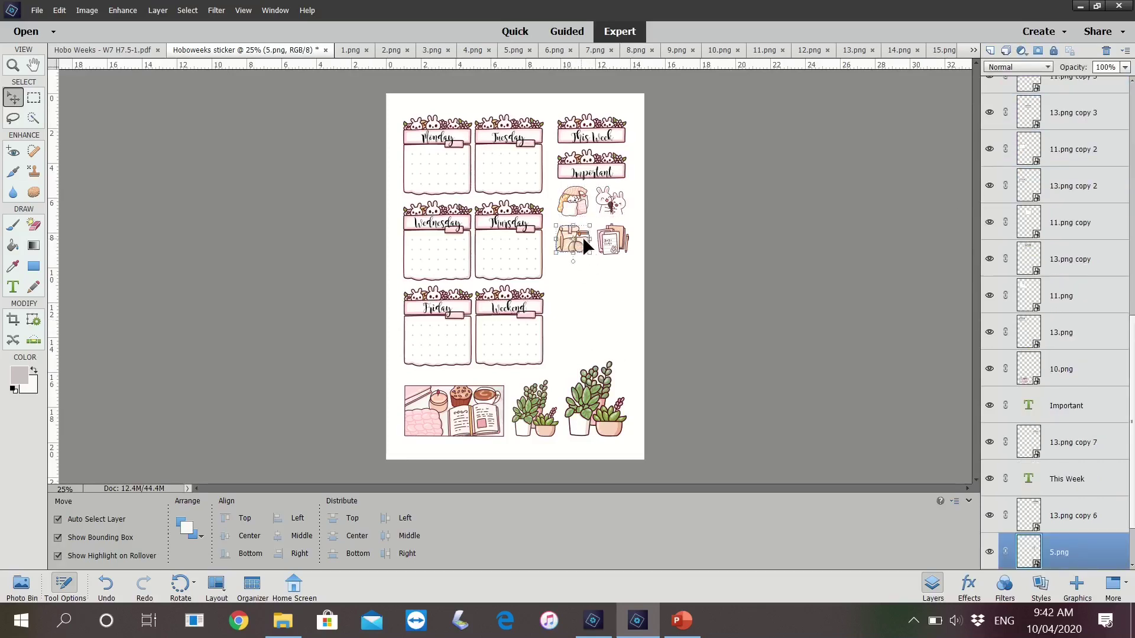
pyautogui.keyDown('ctrl'); pyautogui.click(1059, 489); pyautogui.keyUp('ctrl')
pyautogui.moveTo(1058, 489)
pyautogui.mouseDown()
pyautogui.moveTo(1046, 71)
pyautogui.moveTo(1052, 165)
pyautogui.mouseUp()
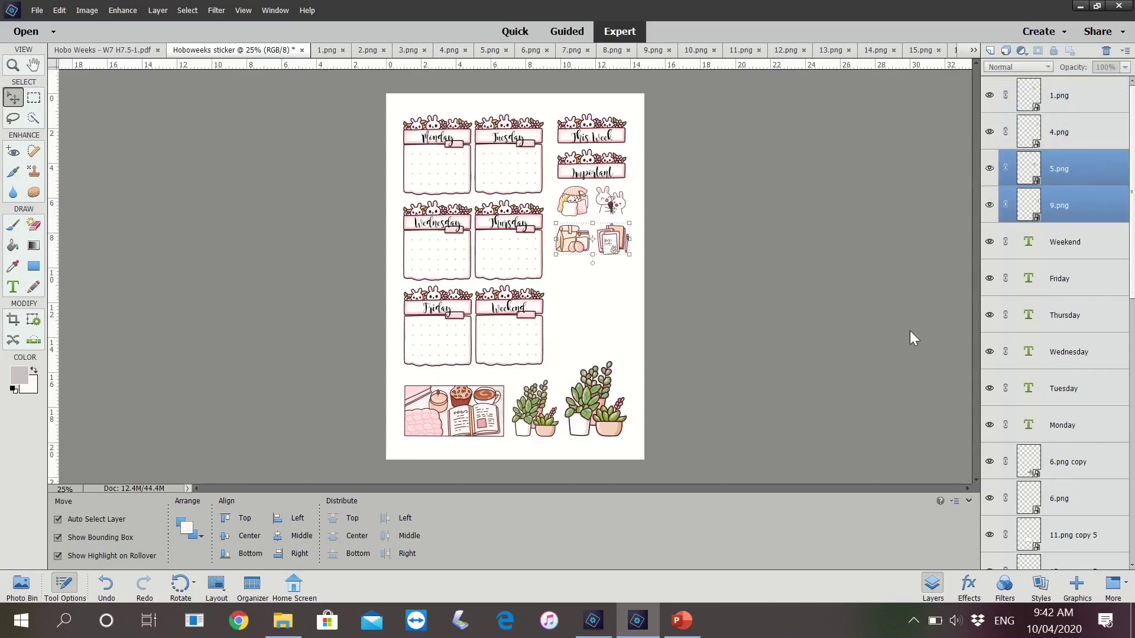
pyautogui.click(568, 281)
# - Add the small bunny illustration (8.png) below the backpack and confirm its size
pyautogui.click(21, 585)
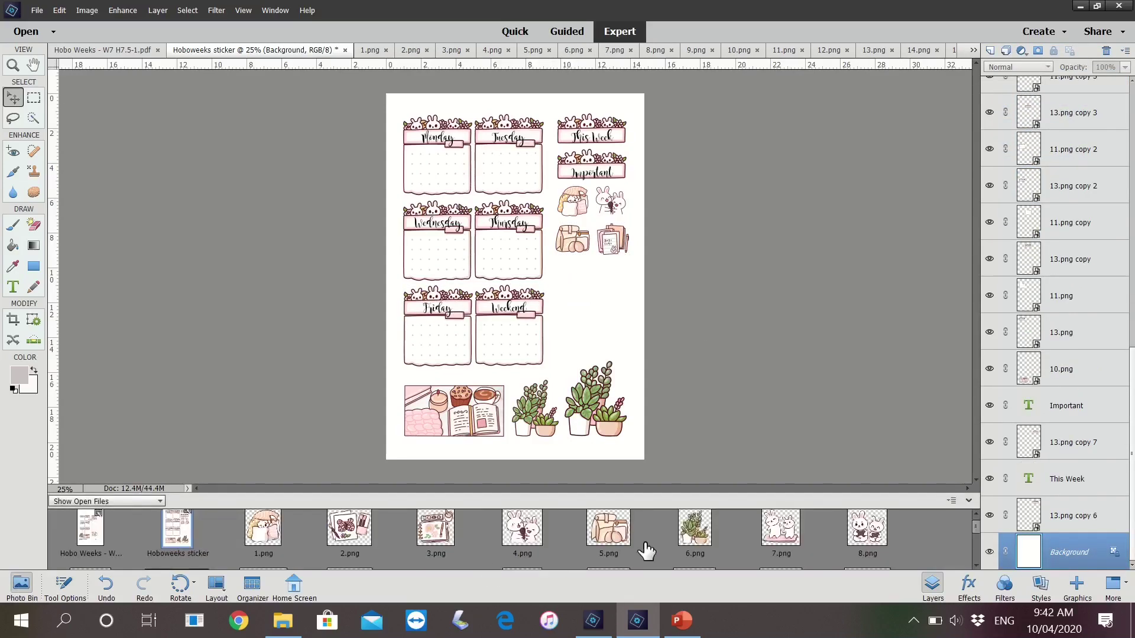
pyautogui.moveTo(863, 535)
pyautogui.mouseDown()
pyautogui.moveTo(592, 278)
pyautogui.moveTo(616, 307)
pyautogui.moveTo(580, 284)
pyautogui.mouseUp()
pyautogui.press('Return')
# - Add the two-bunny illustration 7.png and shrink it proportionally
pyautogui.click(21, 586)
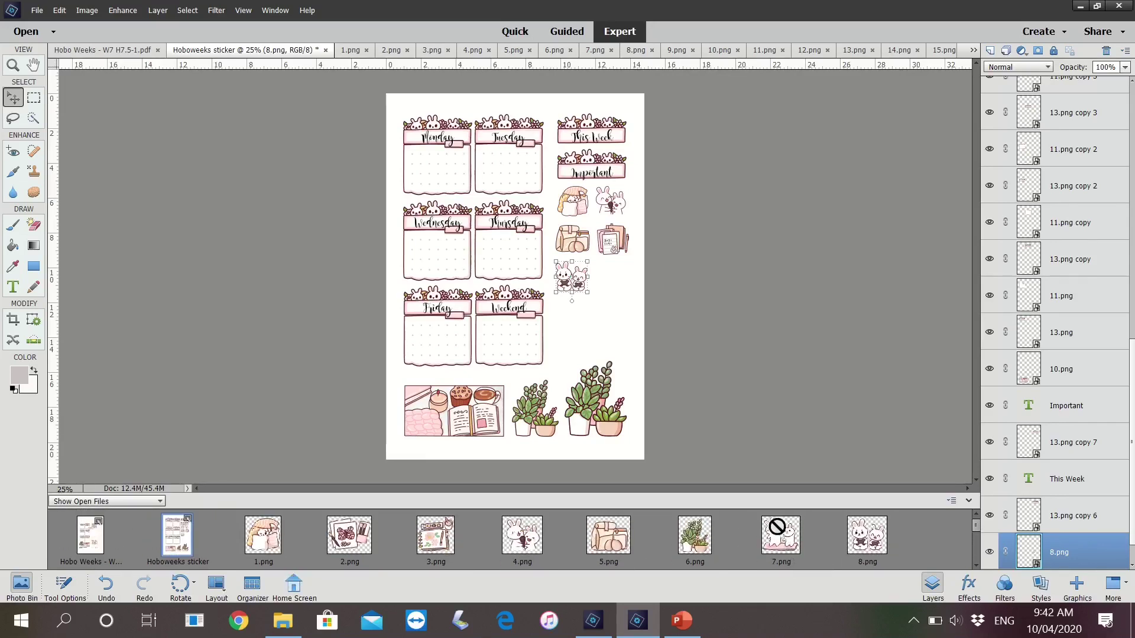
pyautogui.moveTo(776, 526); pyautogui.dragTo(550, 284)
pyautogui.moveTo(638, 314); pyautogui.dragTo(600, 318)
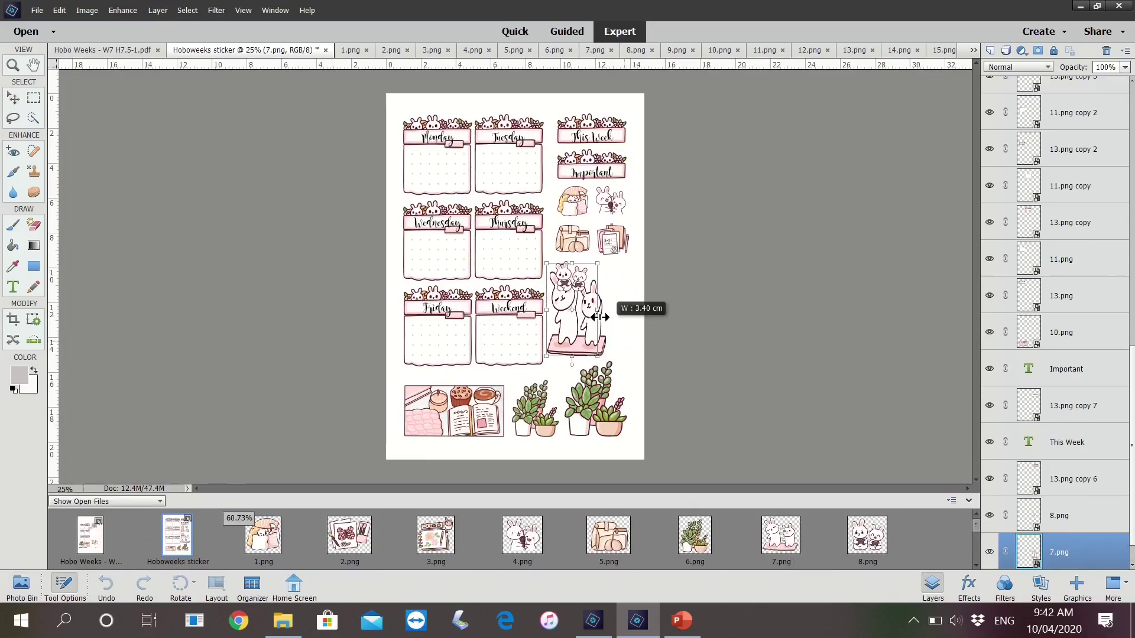
pyautogui.press('Escape')
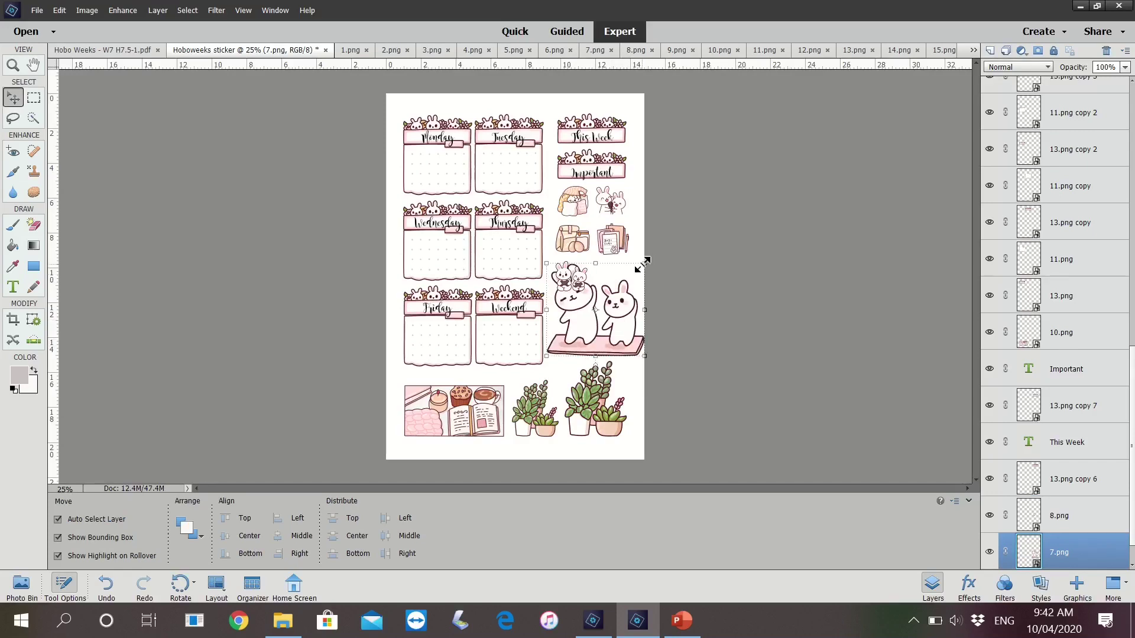
pyautogui.moveTo(645, 262)
pyautogui.mouseDown()
pyautogui.moveTo(585, 321)
pyautogui.moveTo(615, 279)
pyautogui.moveTo(628, 290)
pyautogui.mouseUp()
pyautogui.click(541, 378)
pyautogui.click(591, 320)
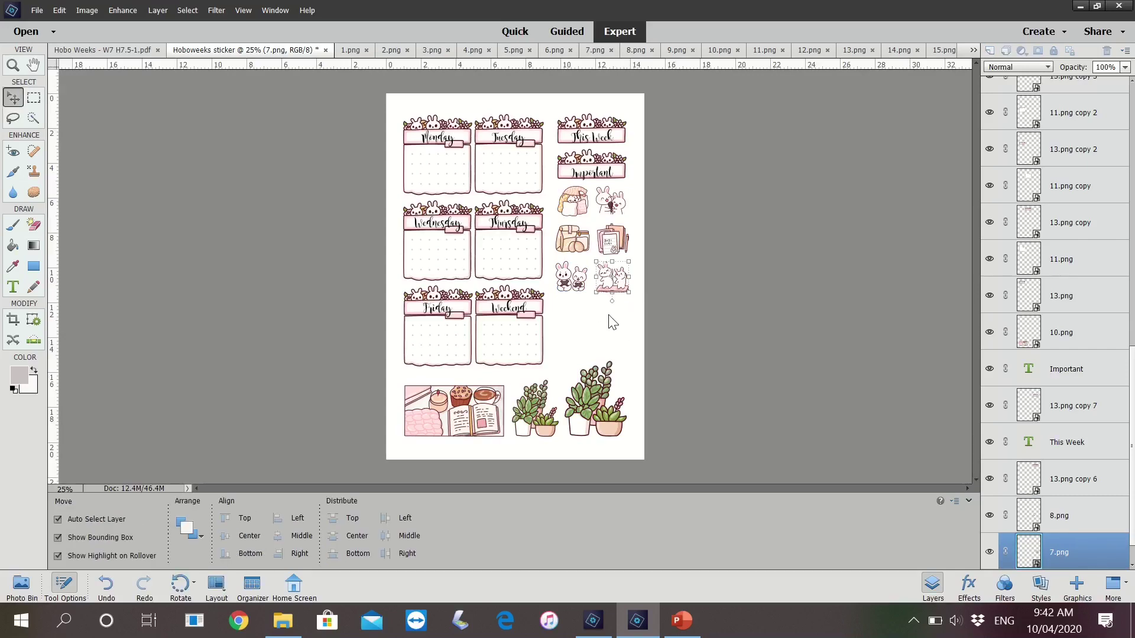
# - Move the 8.png and 7.png bunny layers above the Weekend layer
pyautogui.click(609, 280)
pyautogui.click(582, 285)
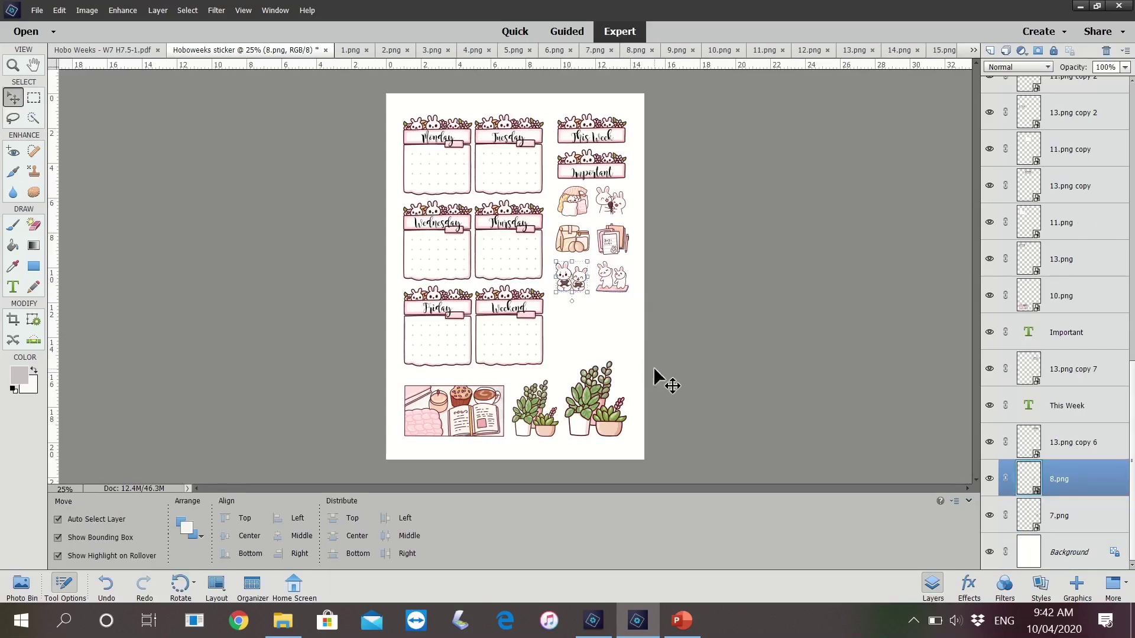
pyautogui.click(586, 323)
pyautogui.moveTo(637, 282); pyautogui.dragTo(571, 284)
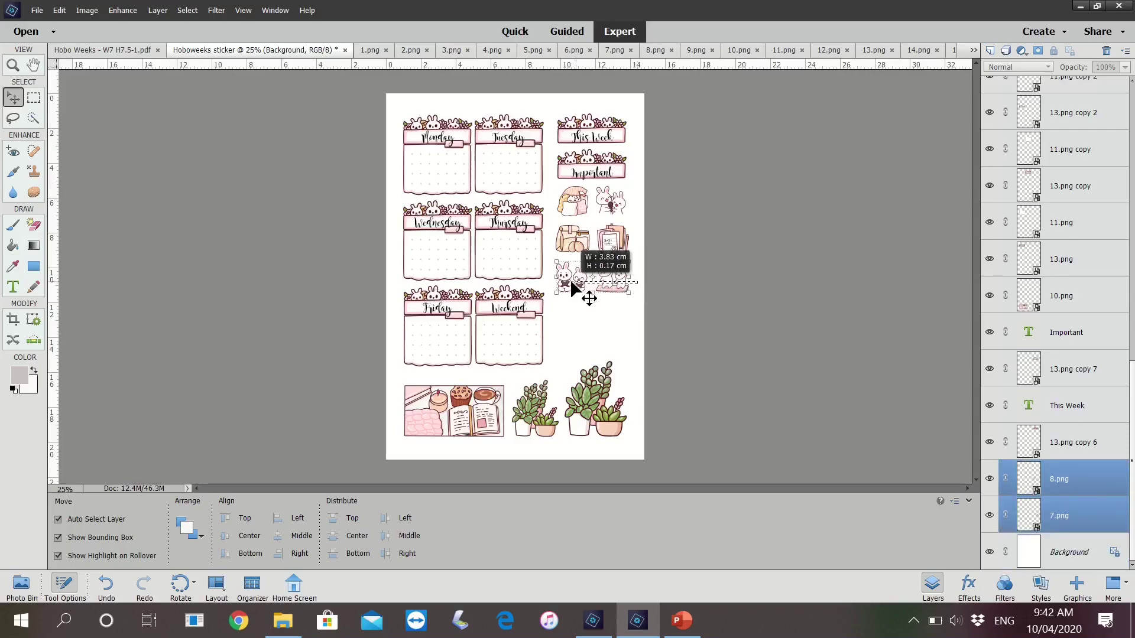
pyautogui.moveTo(1090, 482); pyautogui.dragTo(1064, 131)
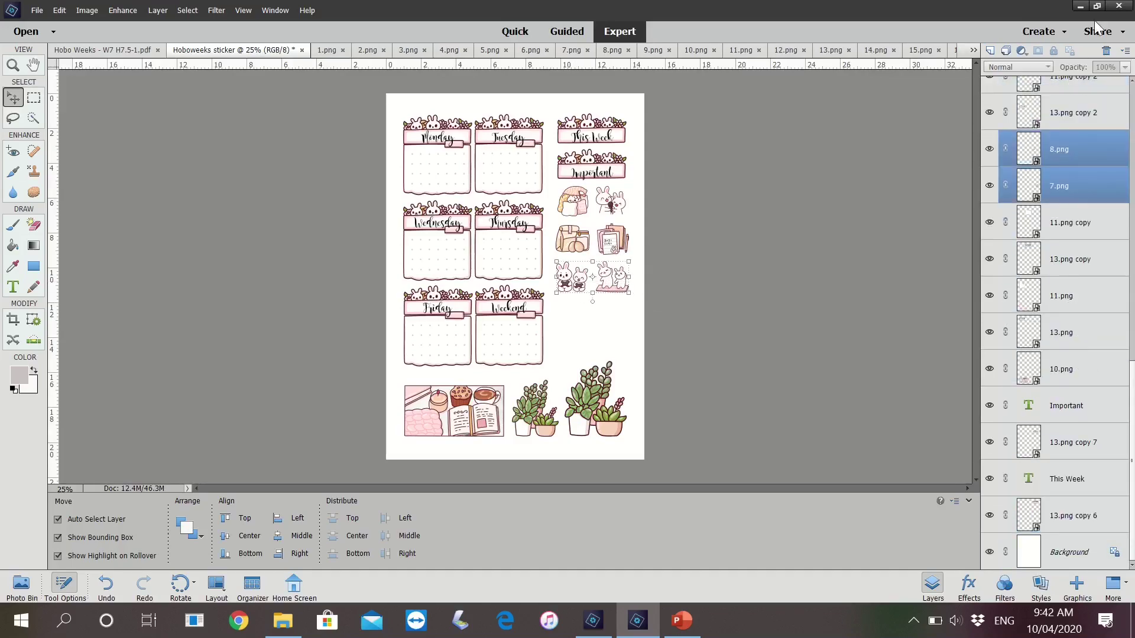
pyautogui.click(1080, 6)
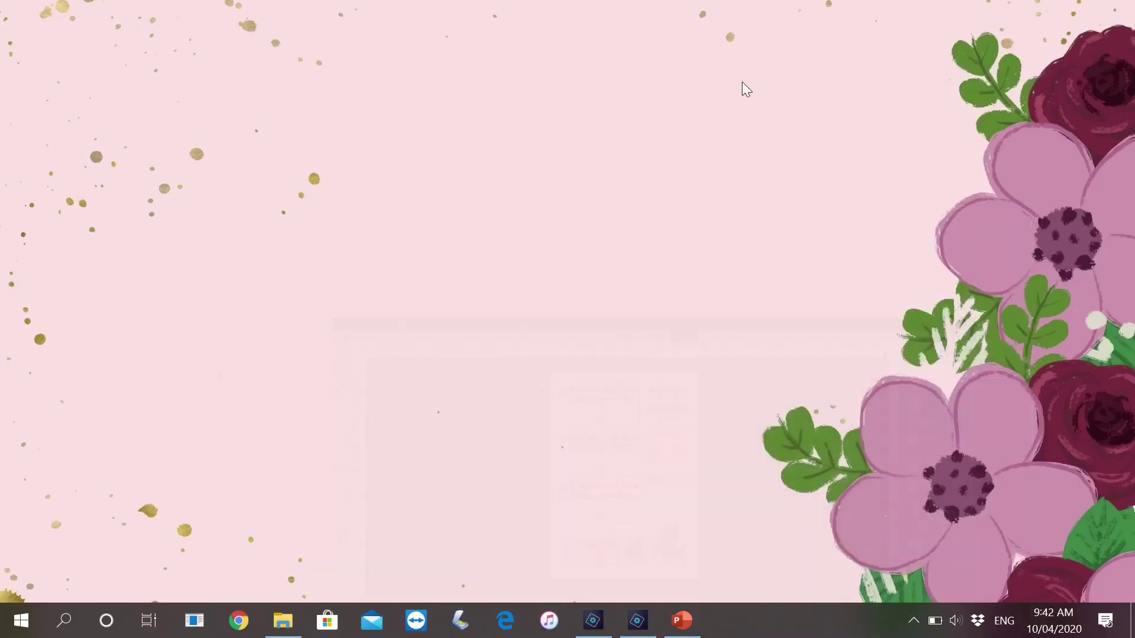
pyautogui.click(637, 621)
pyautogui.moveTo(1045, 176); pyautogui.dragTo(1077, 59)
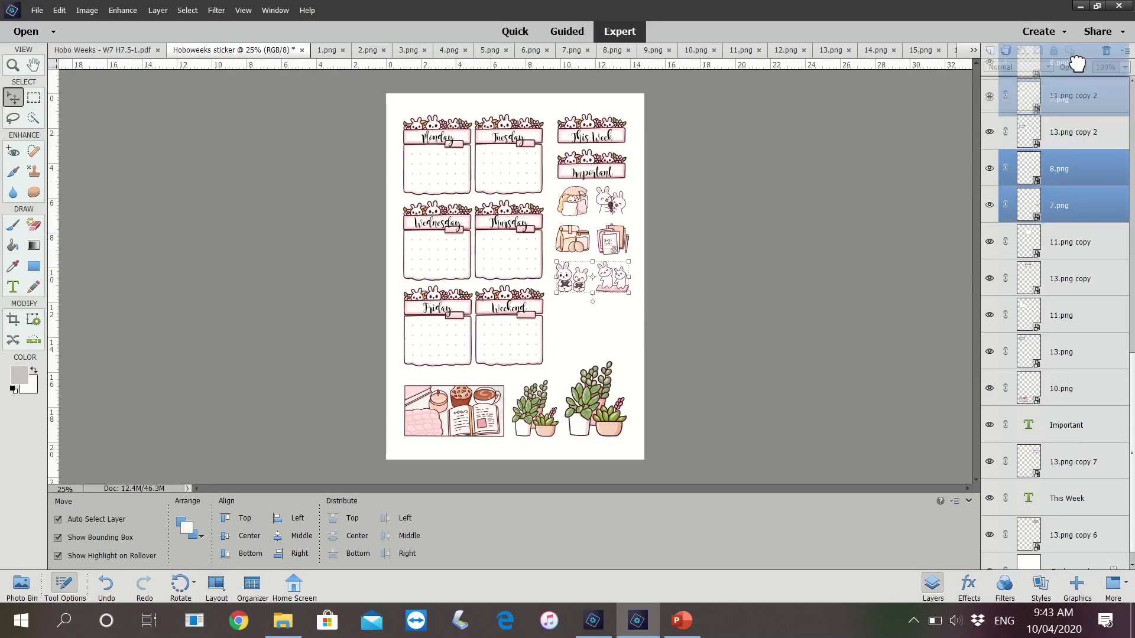
pyautogui.moveTo(1084, 236); pyautogui.dragTo(1089, 248)
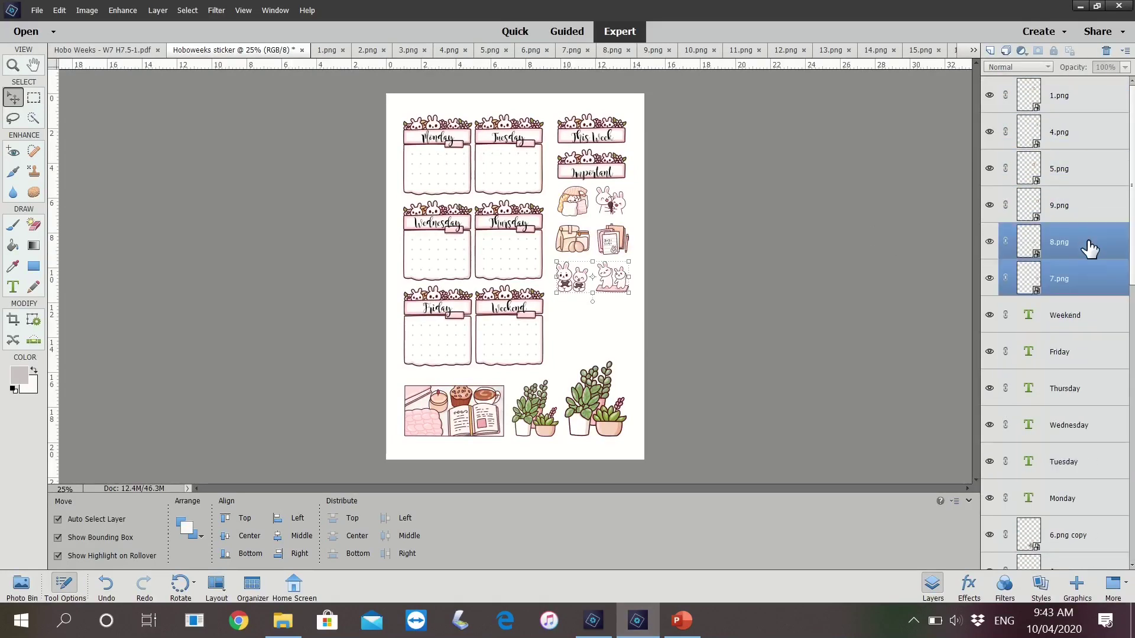
pyautogui.click(612, 312)
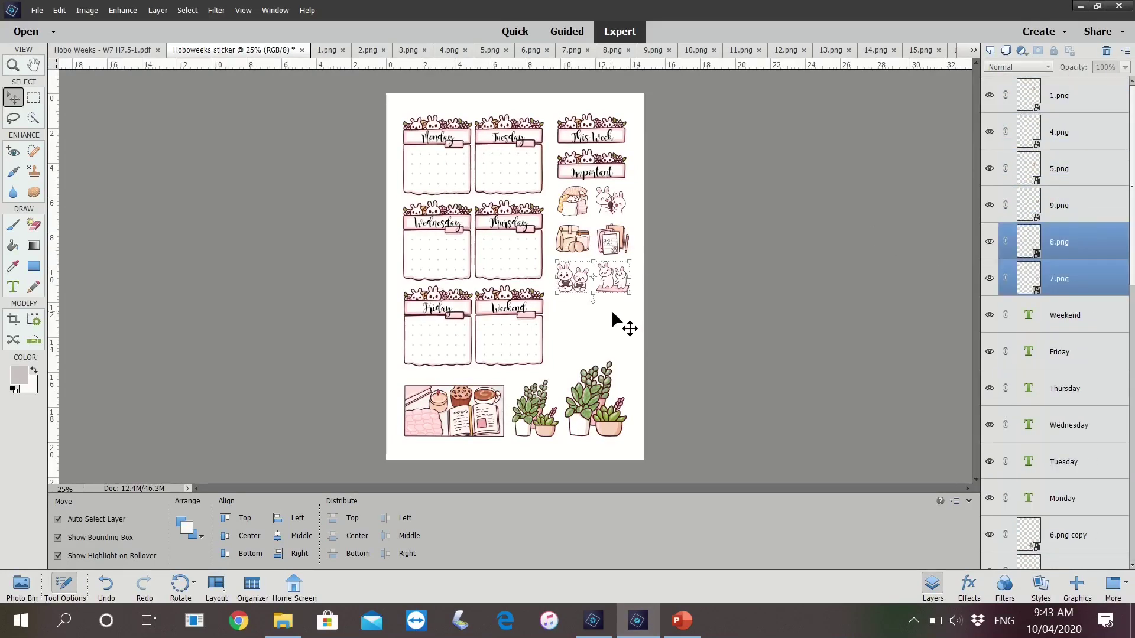
# - Add the cup-and-chocolate illustration 18.png below the bunny stickers and size it
pyautogui.click(26, 586)
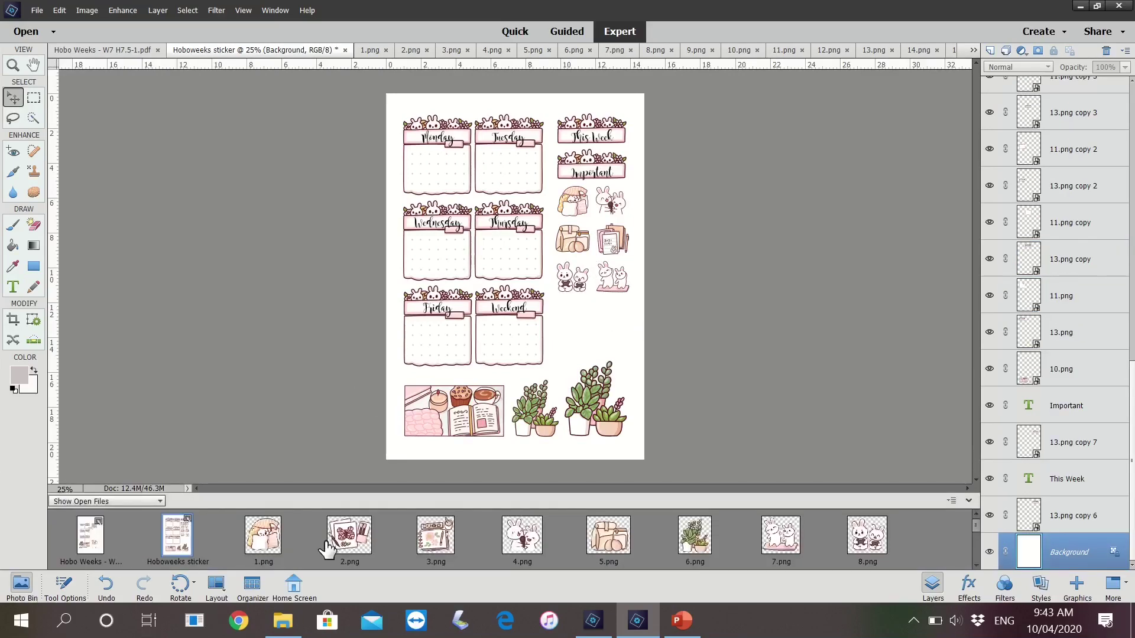
pyautogui.scroll(-2, 329, 545)
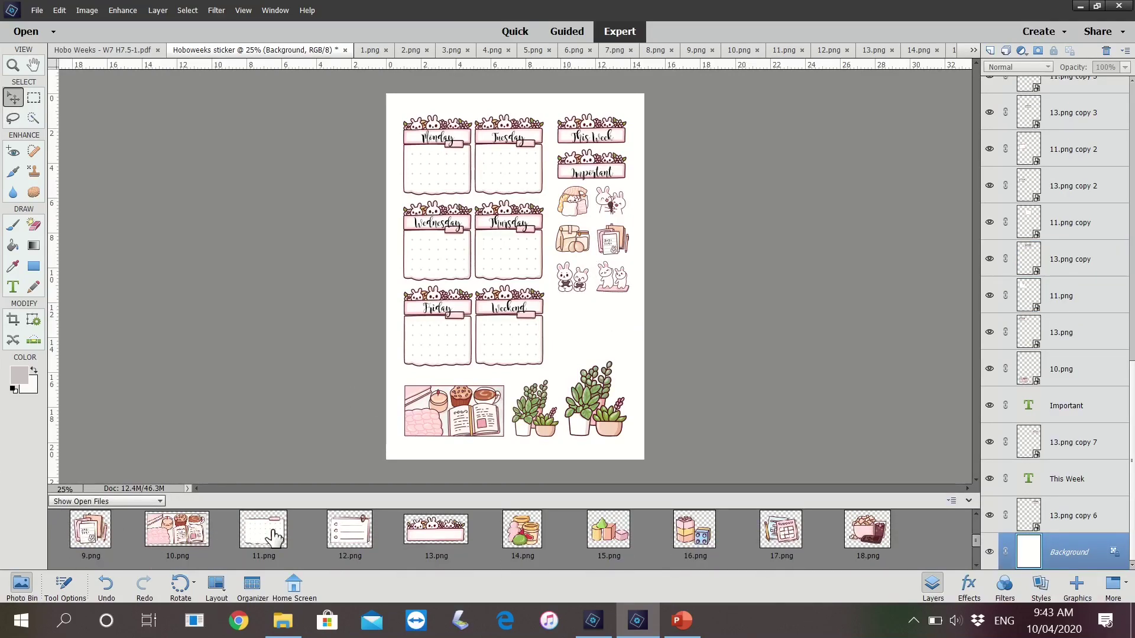
pyautogui.moveTo(860, 541); pyautogui.dragTo(603, 343)
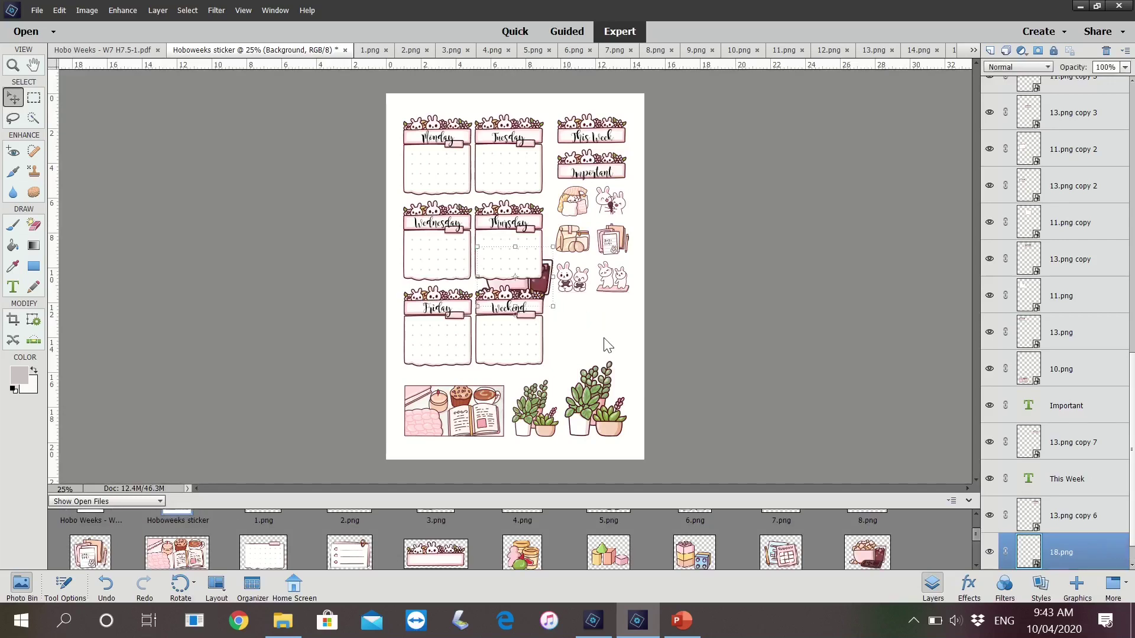
pyautogui.moveTo(549, 289)
pyautogui.mouseDown()
pyautogui.moveTo(623, 345)
pyautogui.moveTo(583, 329)
pyautogui.mouseUp()
pyautogui.click(621, 349)
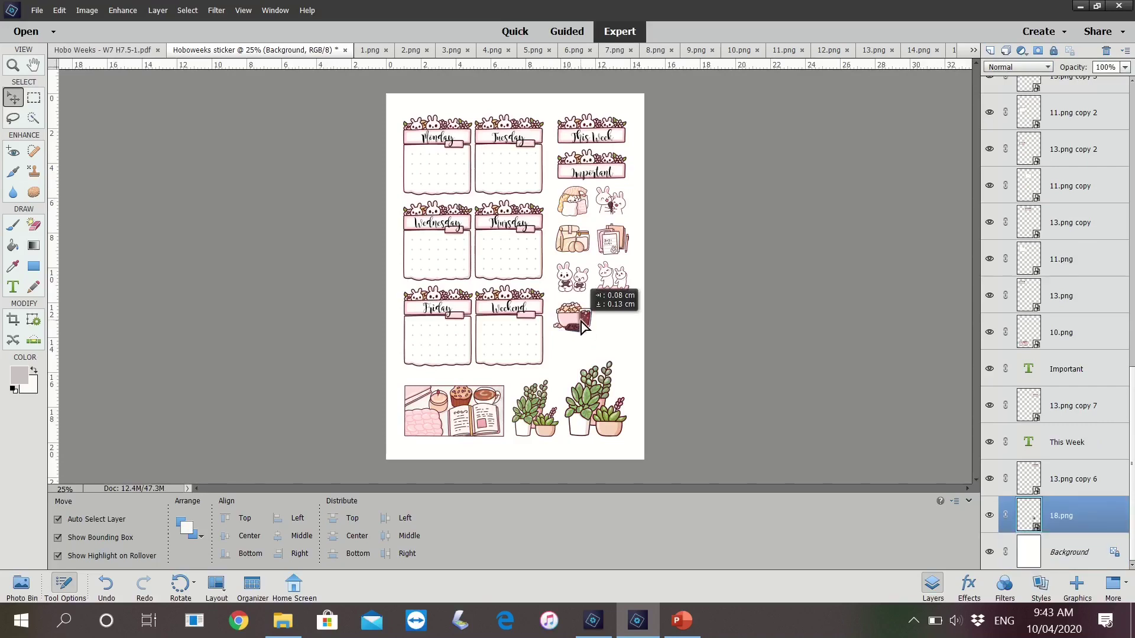
pyautogui.click(621, 354)
# - Add the craft-paper illustration 19.png beside the chocolate sticker and shrink it
pyautogui.click(21, 585)
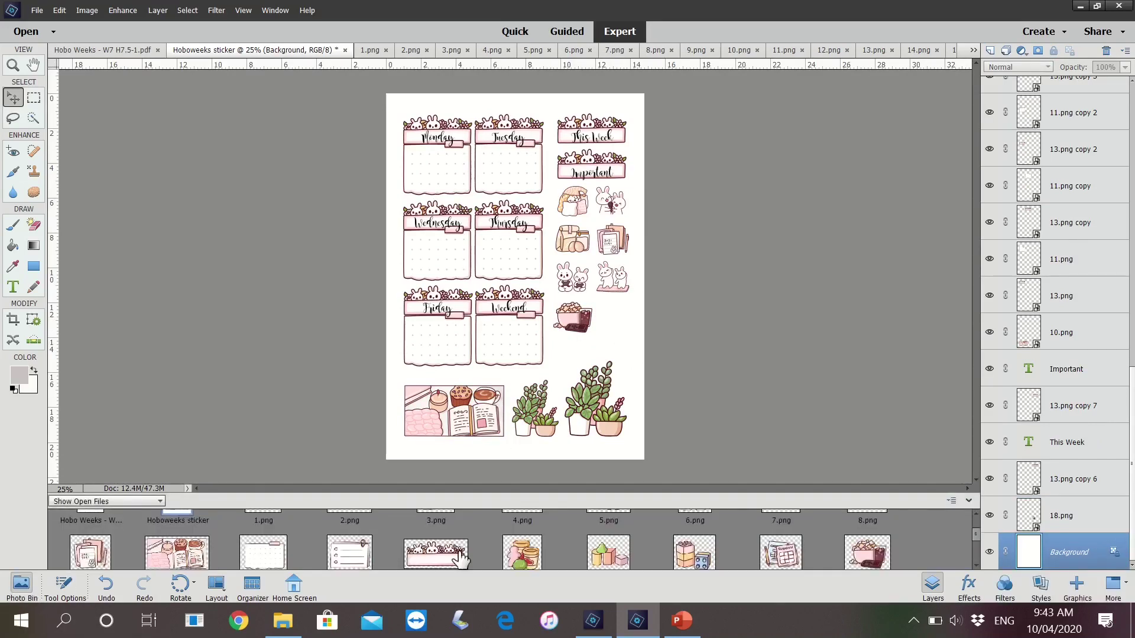
pyautogui.scroll(-5, 830, 538)
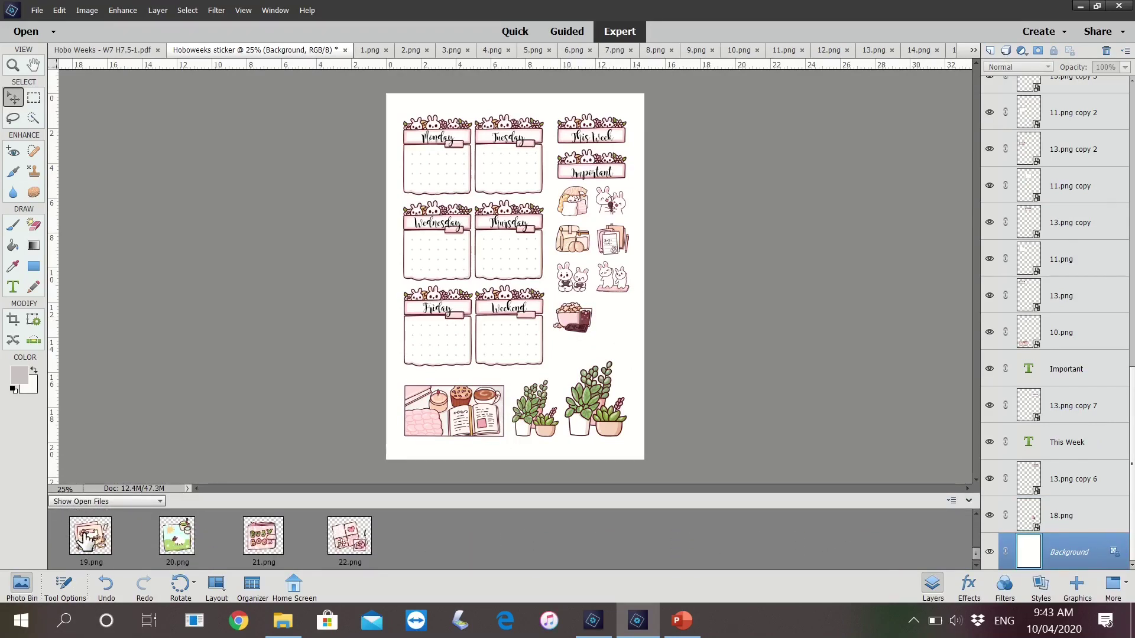
pyautogui.moveTo(86, 538); pyautogui.dragTo(606, 332)
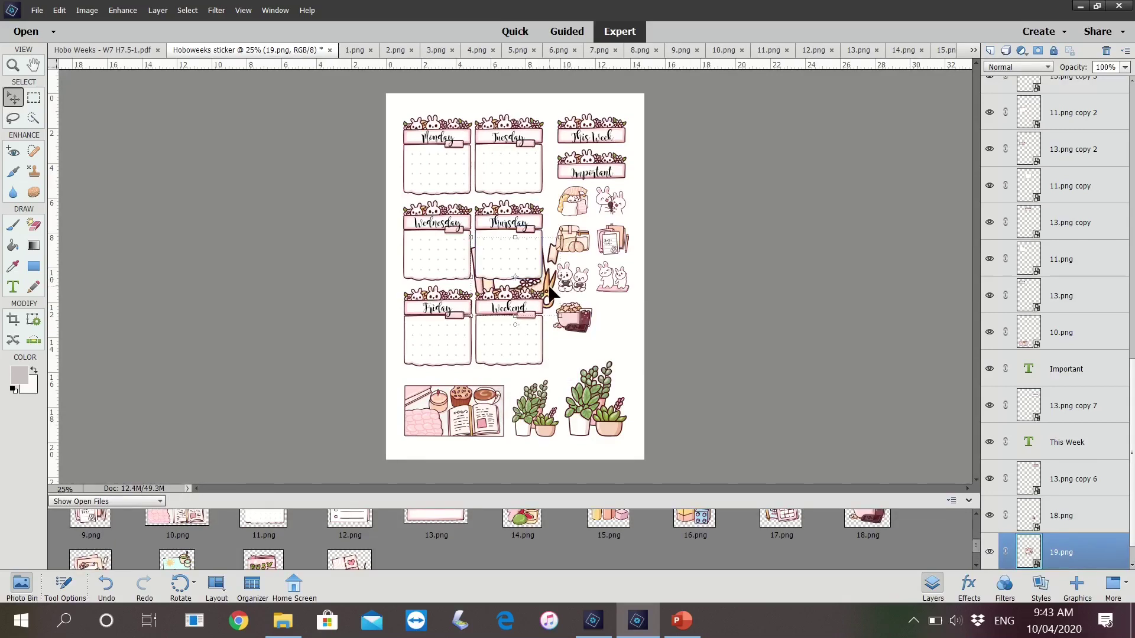
pyautogui.moveTo(549, 294)
pyautogui.mouseDown()
pyautogui.moveTo(640, 340)
pyautogui.moveTo(599, 322)
pyautogui.moveTo(613, 314)
pyautogui.moveTo(632, 333)
pyautogui.mouseUp()
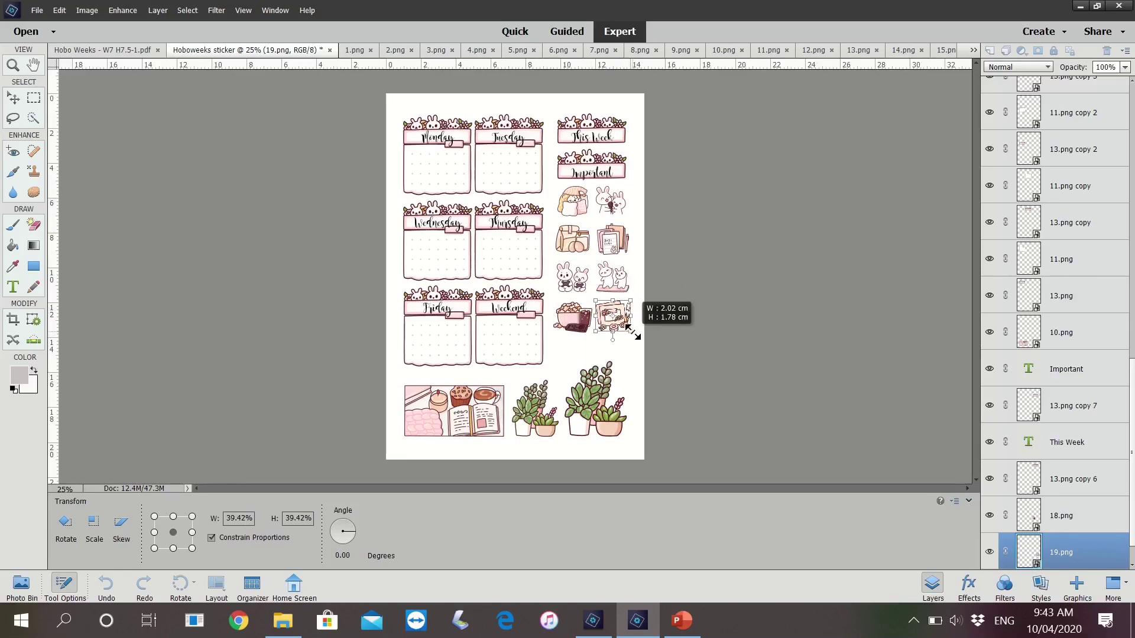
pyautogui.click(593, 357)
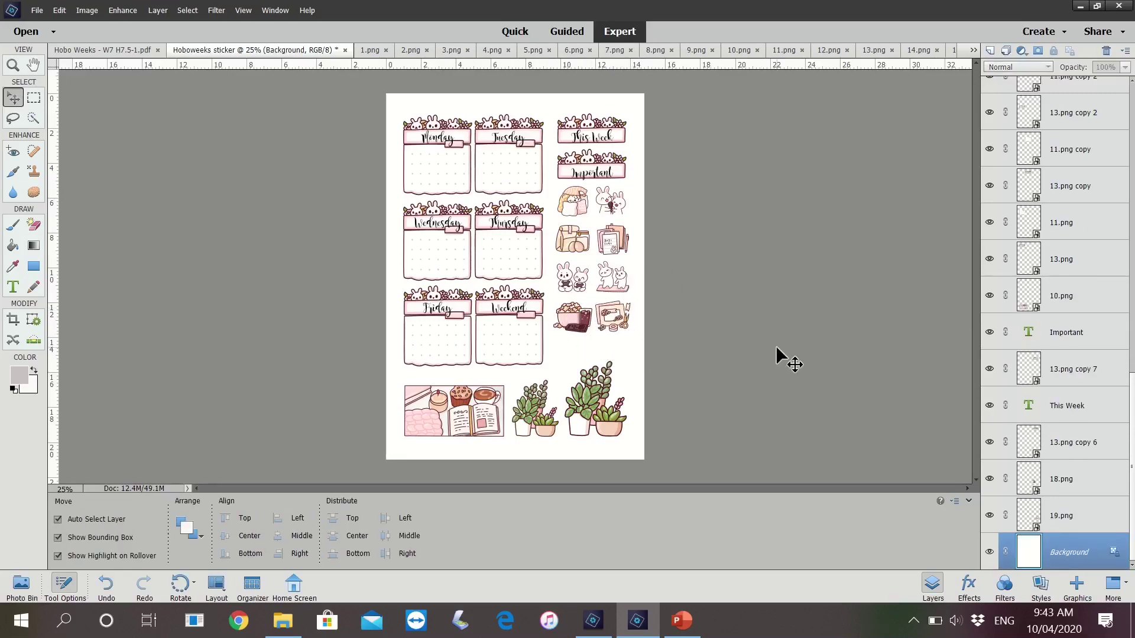
# - Slightly shrink the chocolate sticker, move the 18.png and 19.png layers among the sticker layers, and nudge both down
pyautogui.click(620, 324)
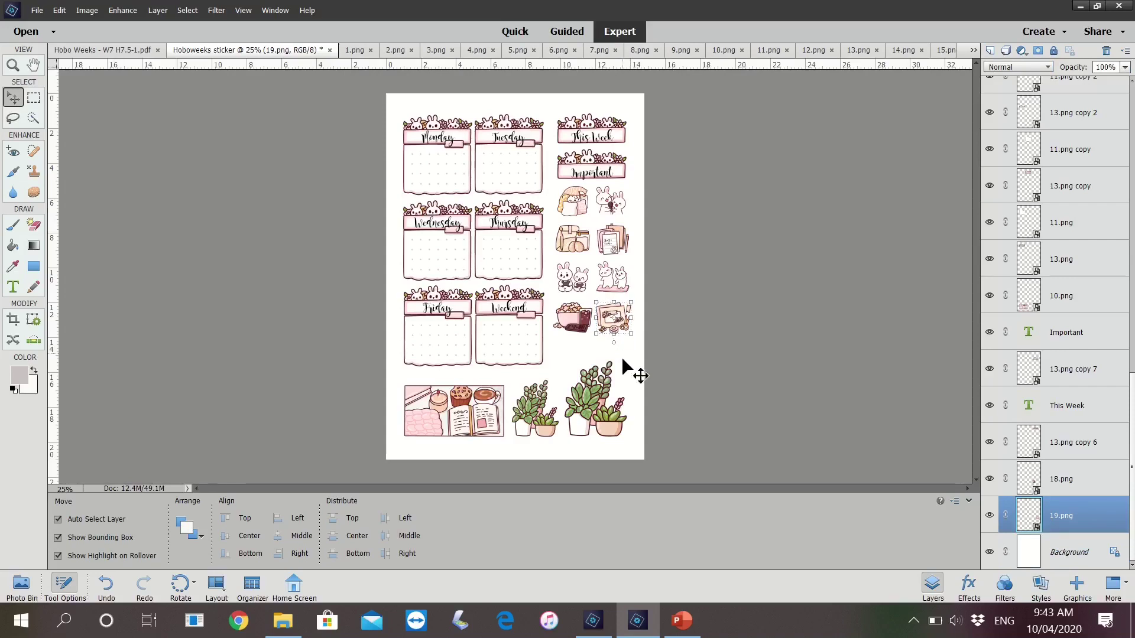
pyautogui.click(569, 327)
pyautogui.moveTo(593, 334); pyautogui.dragTo(592, 333)
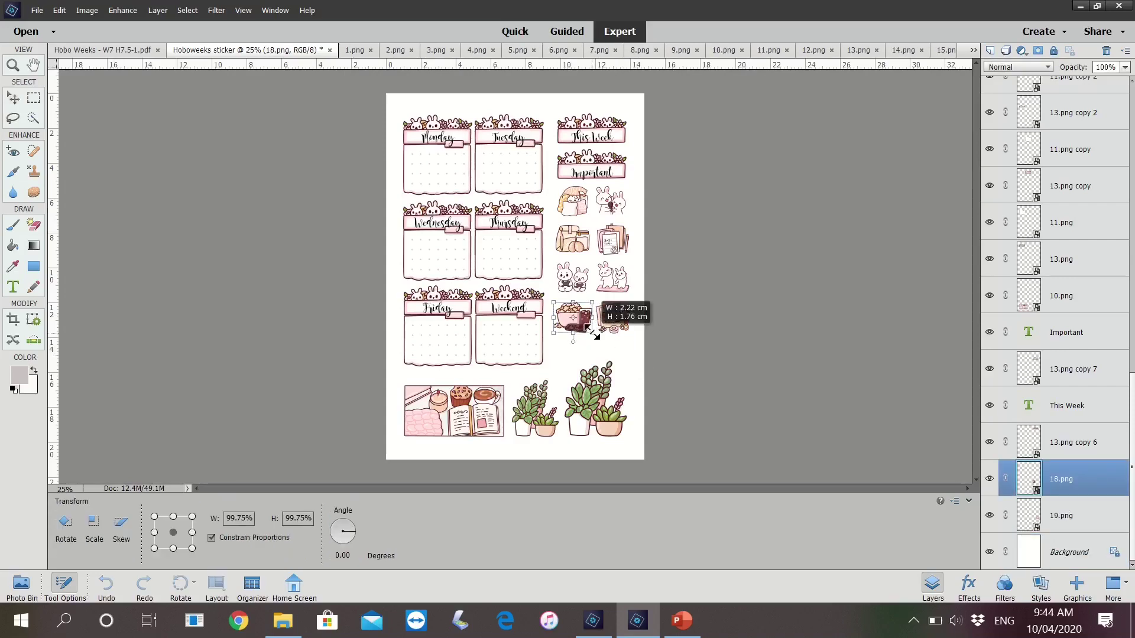
pyautogui.click(568, 354)
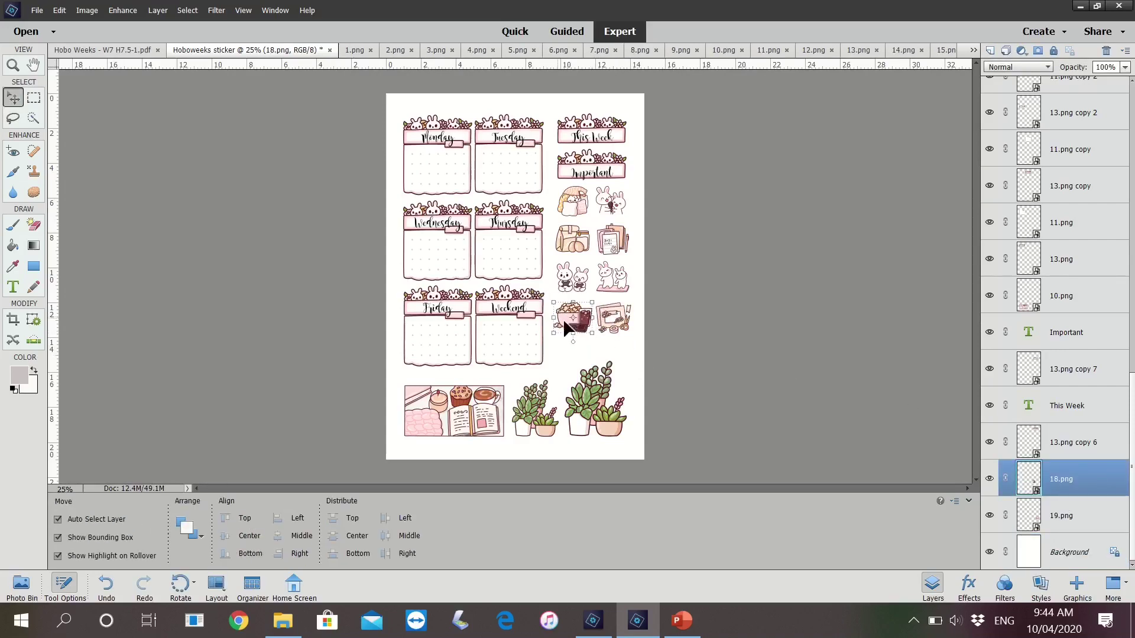
pyautogui.keyDown('shift'); pyautogui.click(1061, 516); pyautogui.keyUp('shift')
pyautogui.moveTo(1031, 476); pyautogui.dragTo(1057, 120)
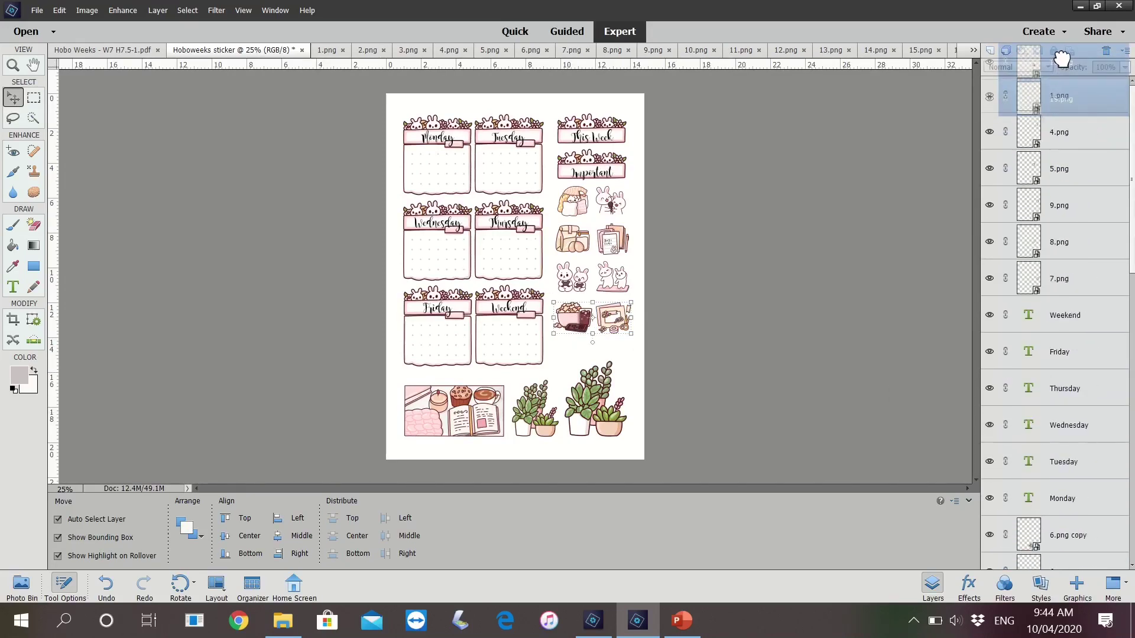
pyautogui.moveTo(1057, 120); pyautogui.dragTo(1073, 286)
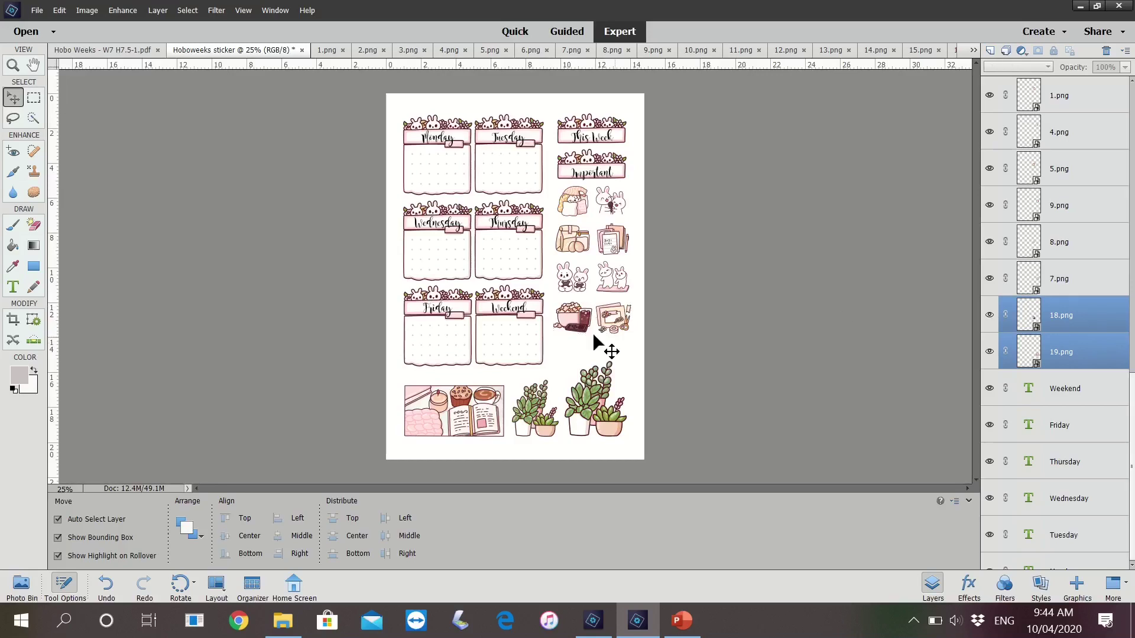
pyautogui.click(593, 332)
pyautogui.click(595, 317)
pyautogui.moveTo(584, 334); pyautogui.dragTo(581, 340)
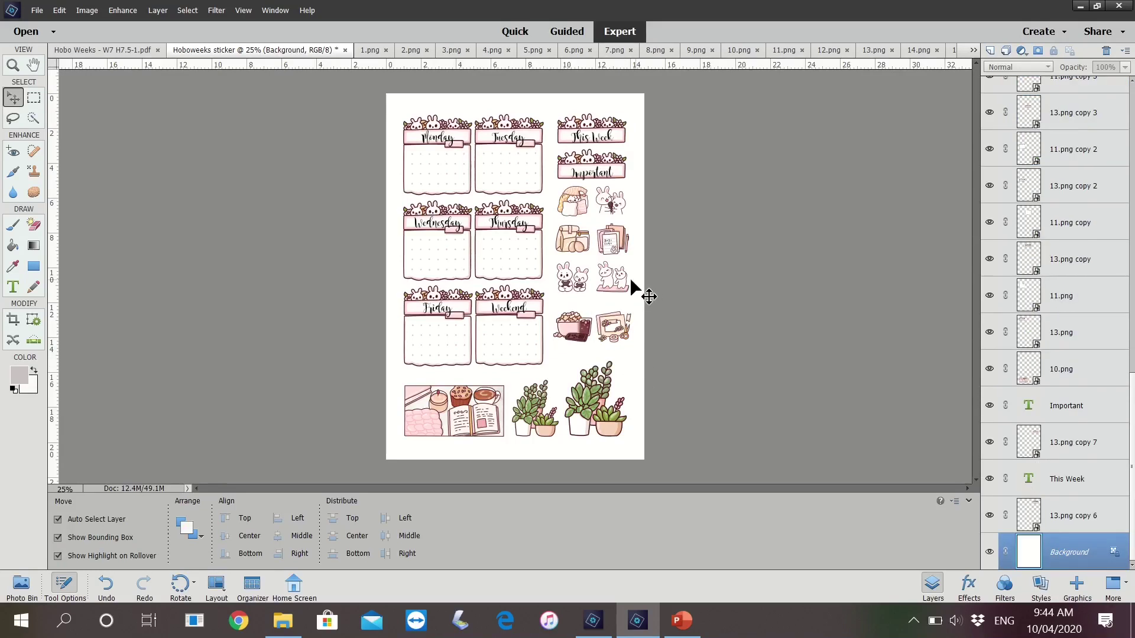
# - Shift the standing bunny pair slightly left and enlarge the right bunny sticker slightly
pyautogui.moveTo(630, 277)
pyautogui.mouseDown()
pyautogui.moveTo(547, 273)
pyautogui.moveTo(571, 290)
pyautogui.mouseUp()
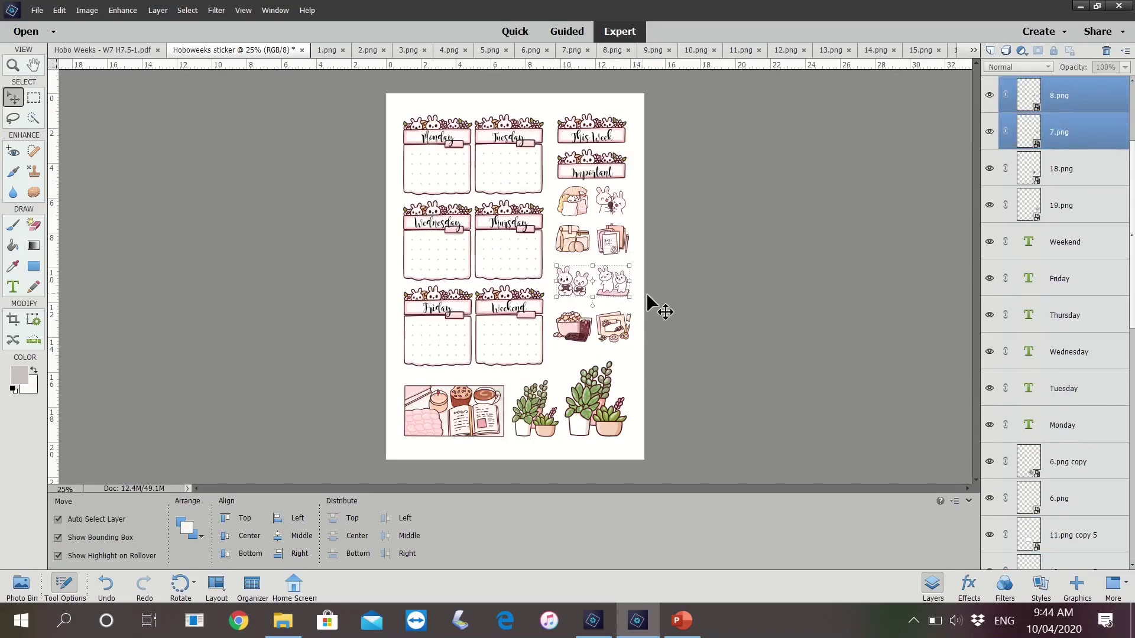
pyautogui.click(627, 289)
pyautogui.moveTo(593, 302); pyautogui.dragTo(591, 303)
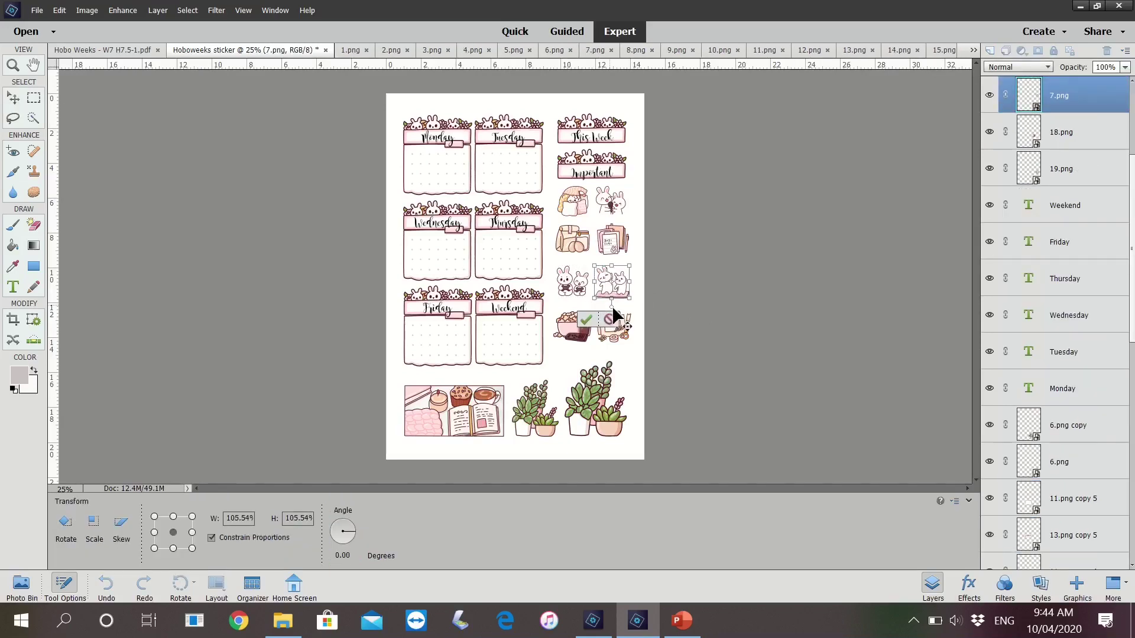
pyautogui.click(587, 320)
pyautogui.click(577, 296)
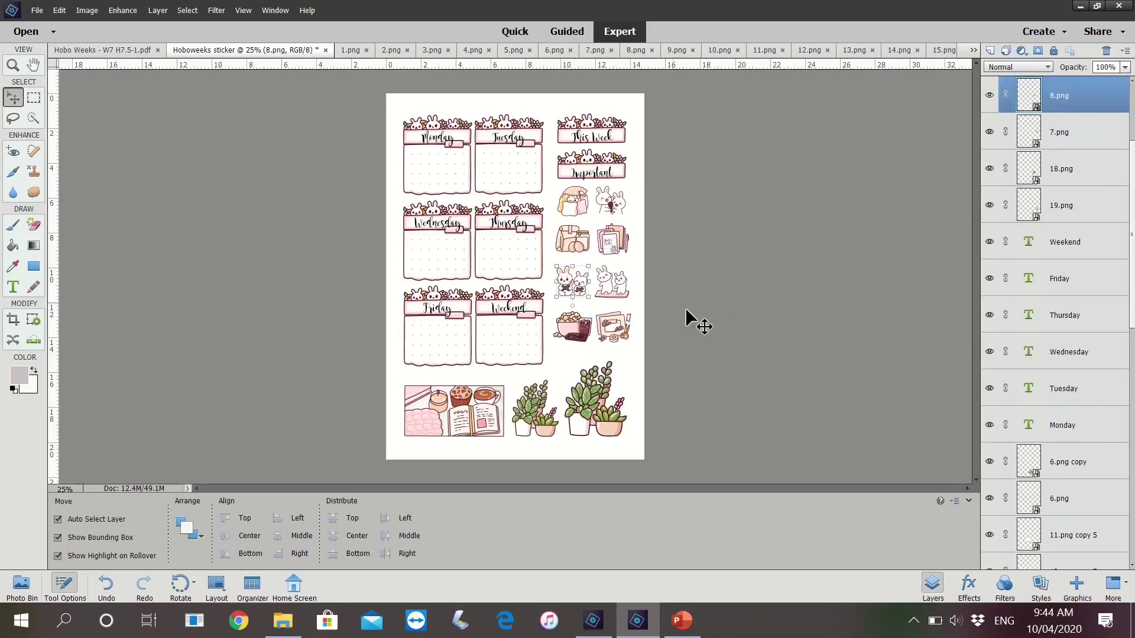
# - Select the middle-right and top-right sticker pairs in turn to check their alignment
pyautogui.click(601, 260)
pyautogui.moveTo(547, 233); pyautogui.dragTo(632, 250)
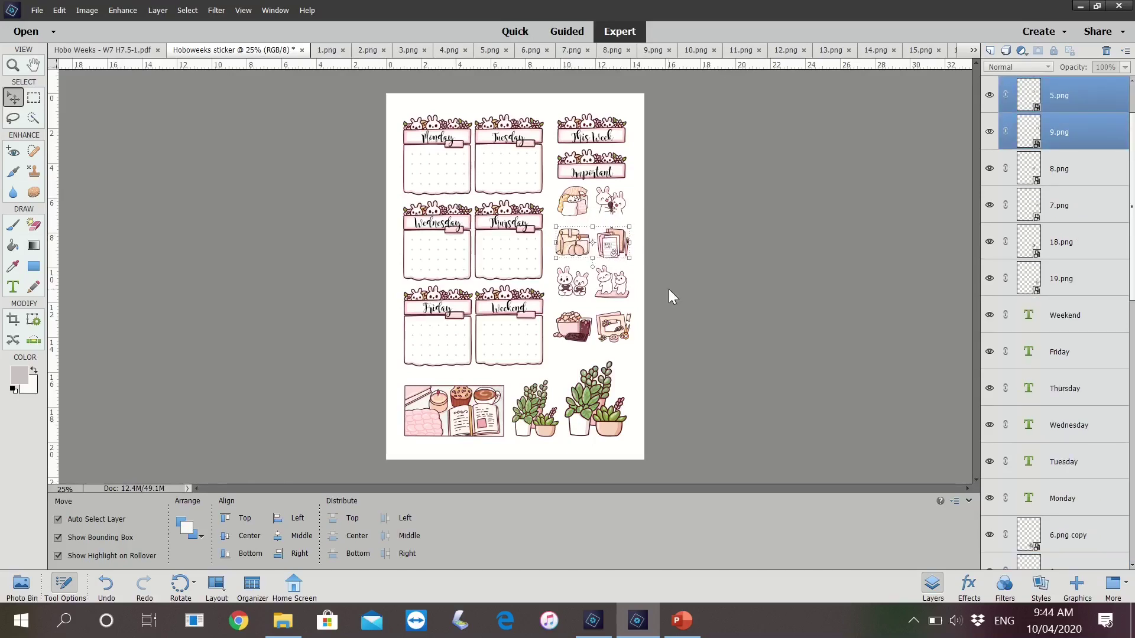
pyautogui.click(598, 219)
pyautogui.moveTo(548, 200); pyautogui.dragTo(621, 213)
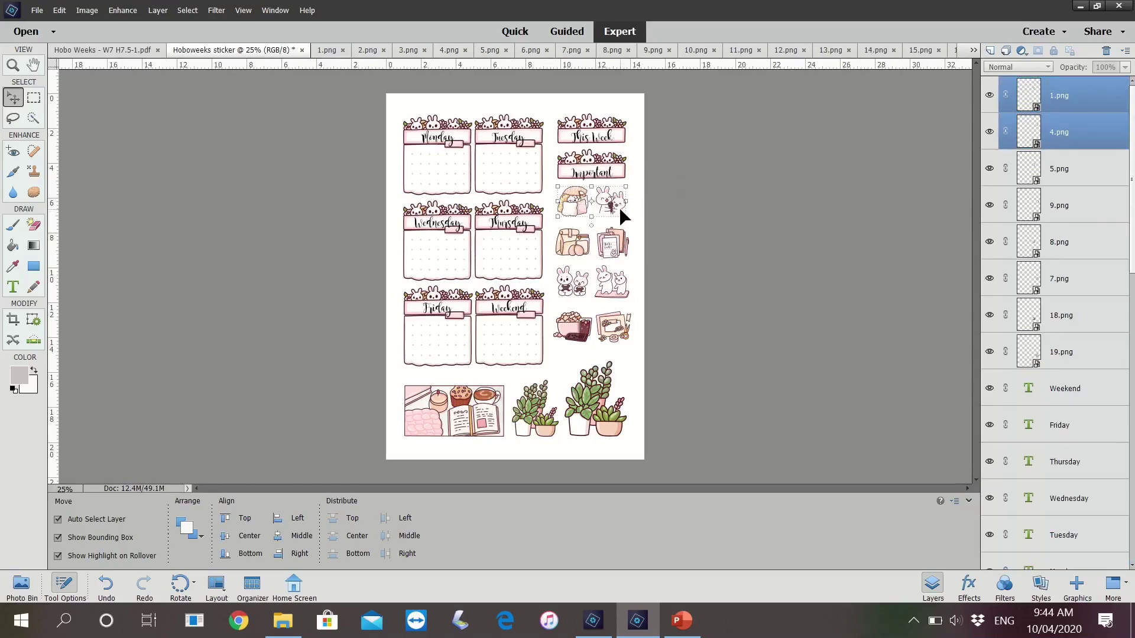
pyautogui.click(775, 435)
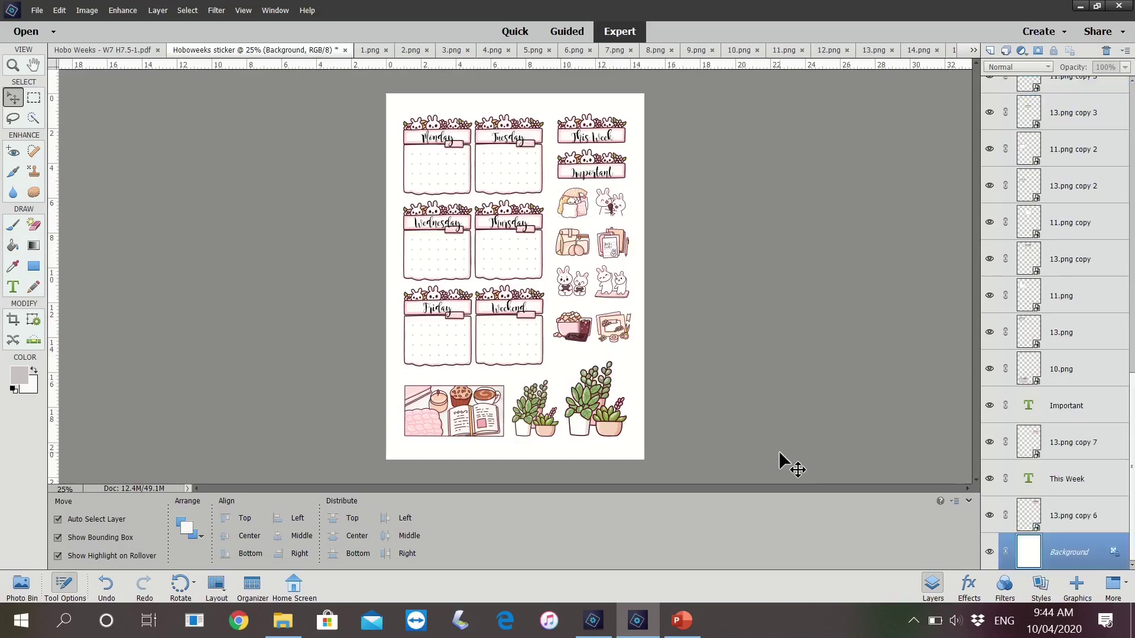
pyautogui.click(18, 593)
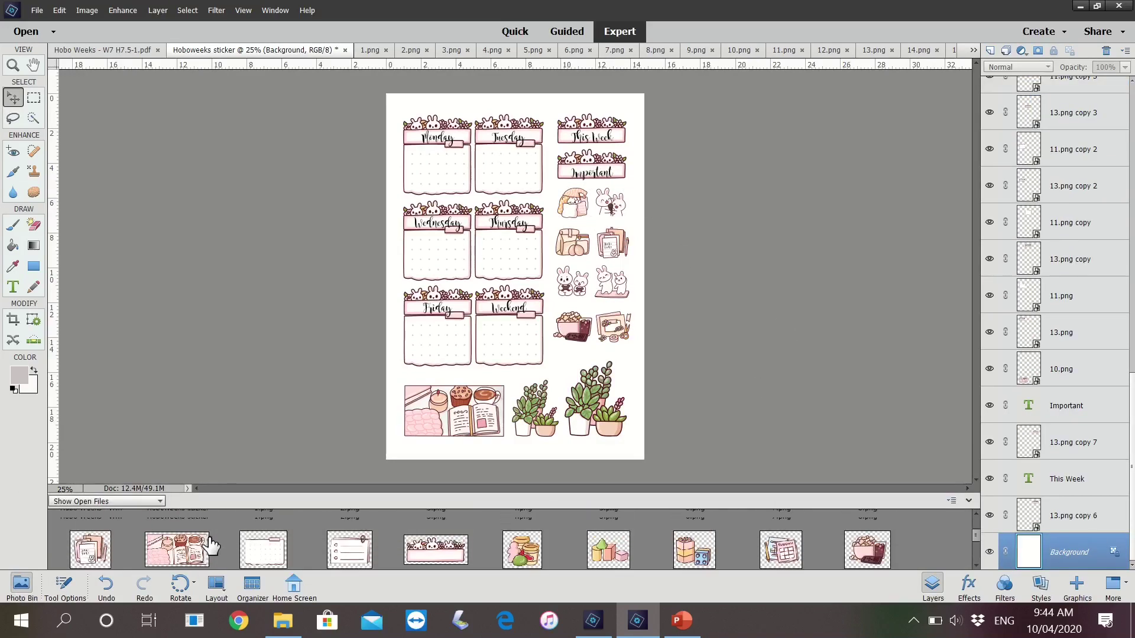
# - Save the sheet via Save As as 'Hoboweeks sticker' in PNG format, accepting the PNG options
pyautogui.click(37, 10)
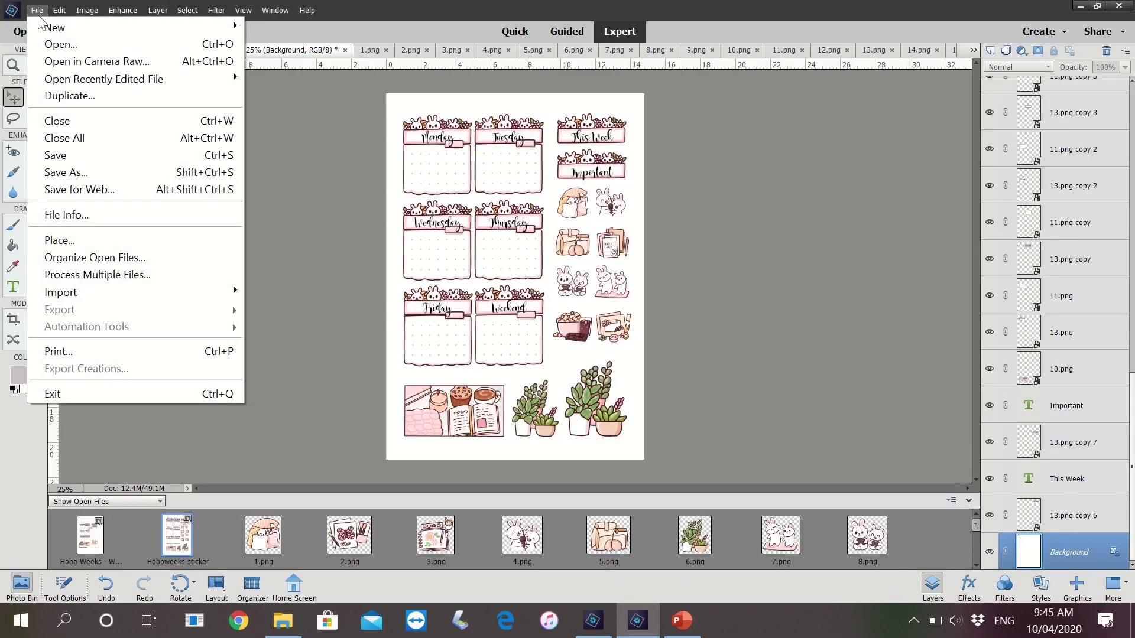
pyautogui.click(67, 173)
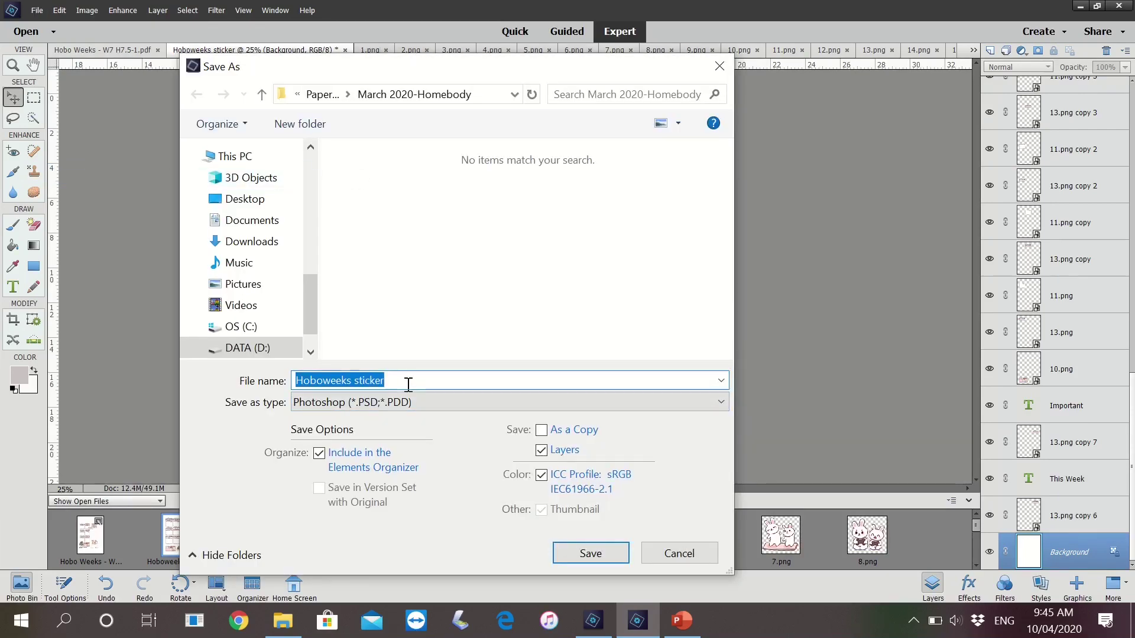
pyautogui.click(534, 402)
pyautogui.click(414, 522)
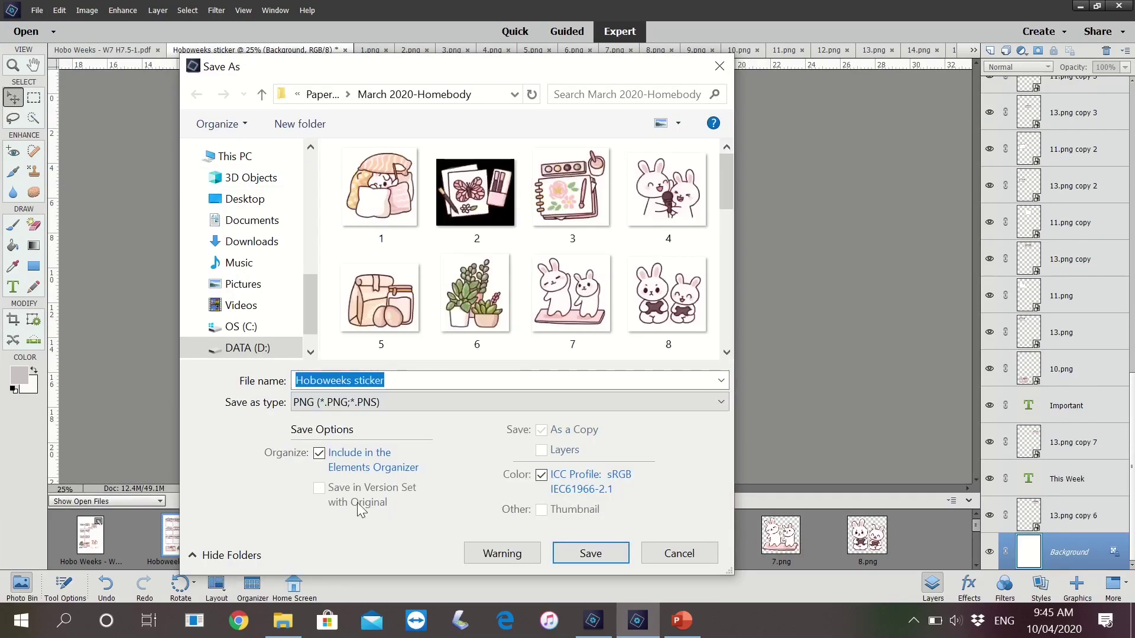
pyautogui.click(591, 554)
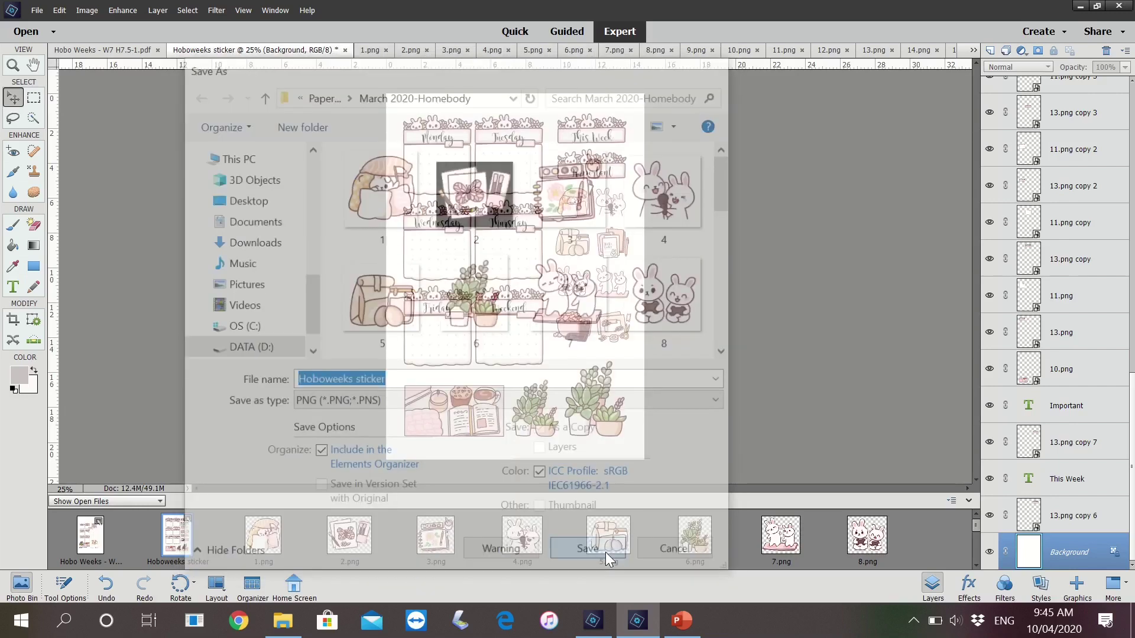
pyautogui.click(601, 202)
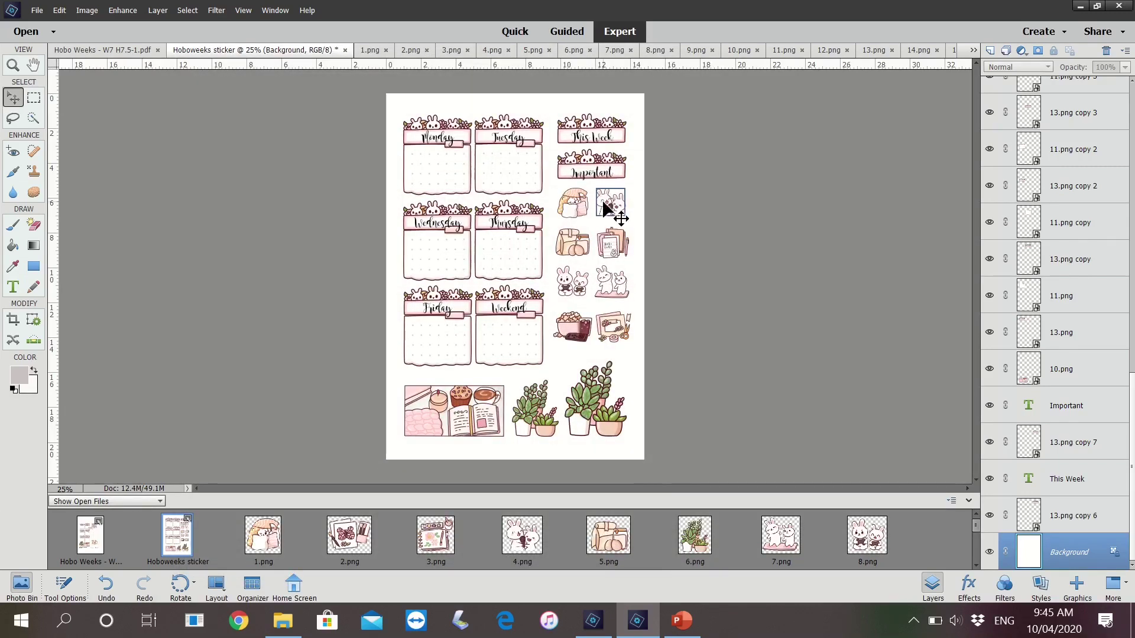
# - Open the Hoboweeks sticker PNG from the March 2020-Homebody folder in File Explorer
pyautogui.click(278, 627)
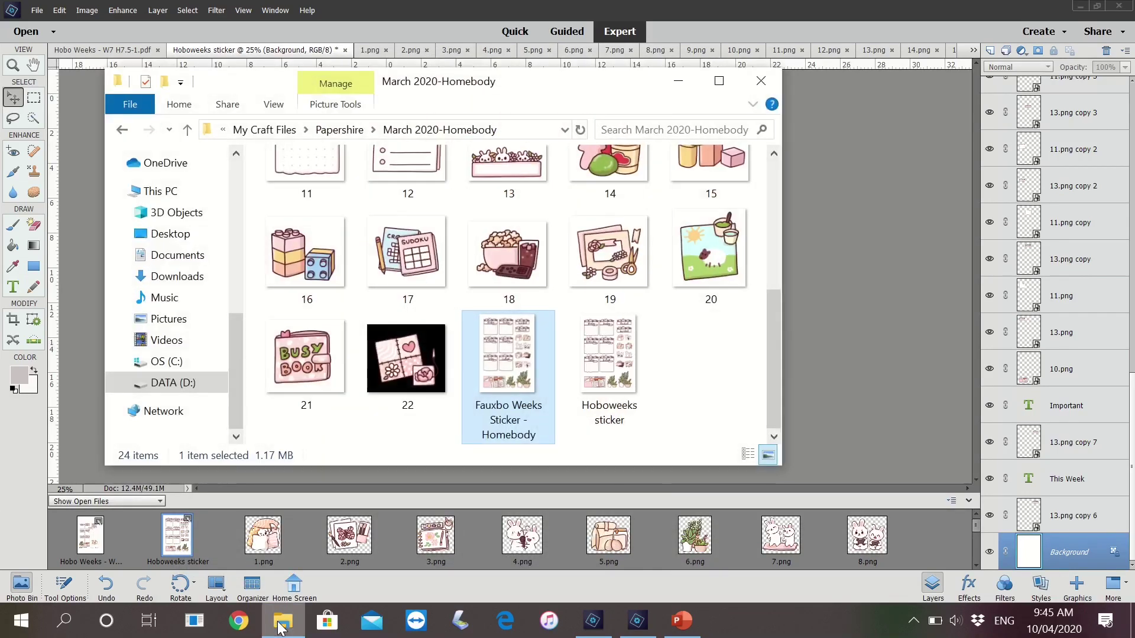
pyautogui.click(609, 353)
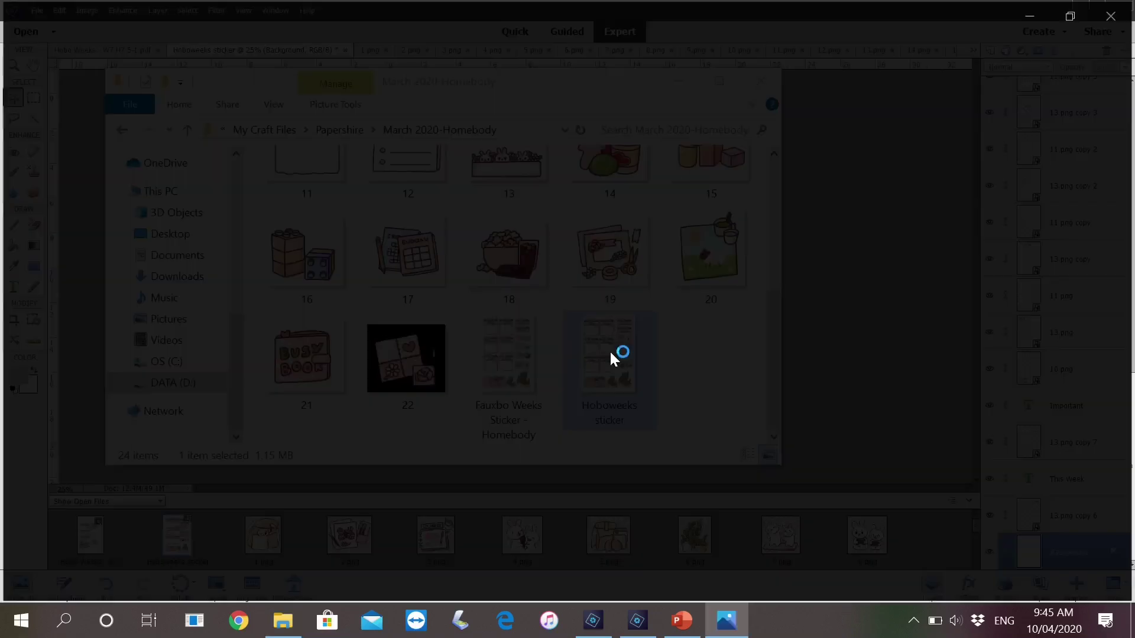